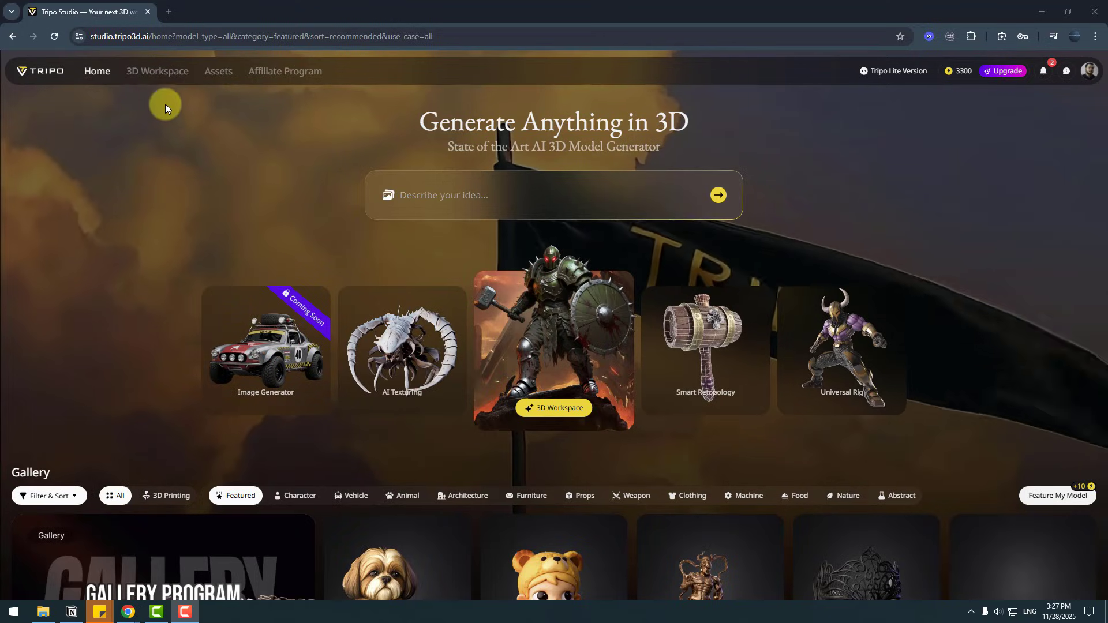
Step: Generate a 3D model from the prompt "create 3d model Monster, Inc - Character Mike Wazowski"
click(428, 196)
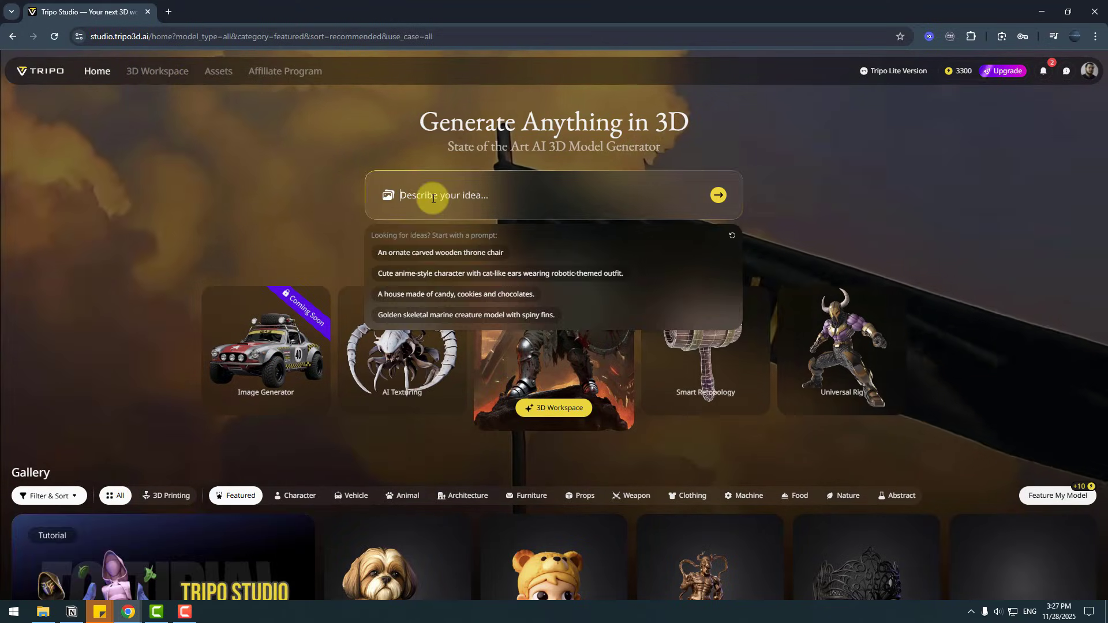
text(create 3d mod)
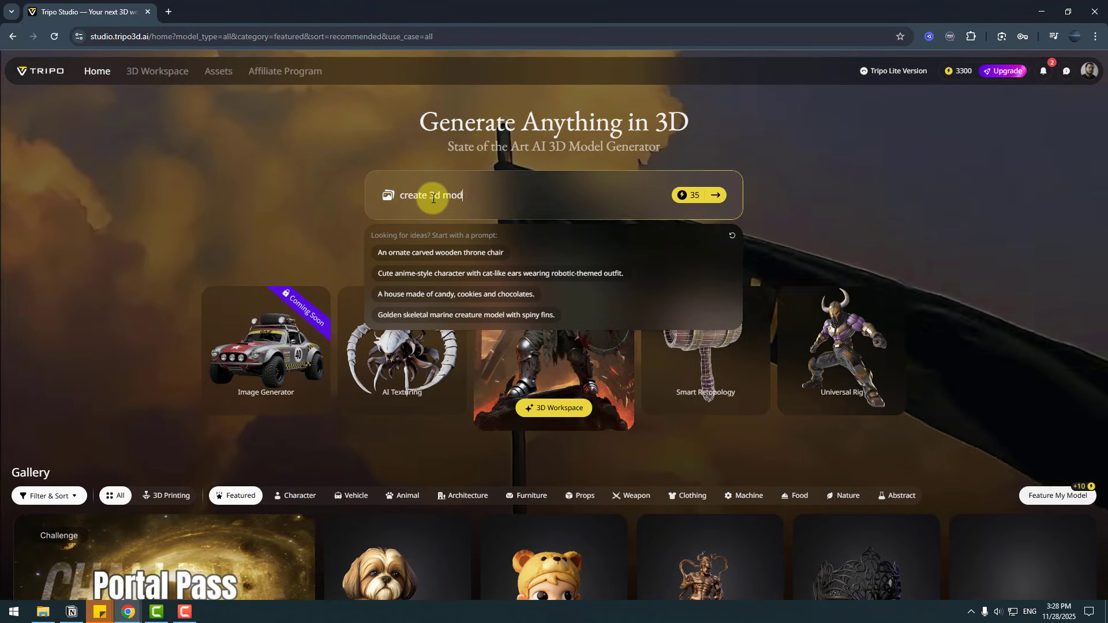
text(el Monster, Inc - Character Mike Wazowski)
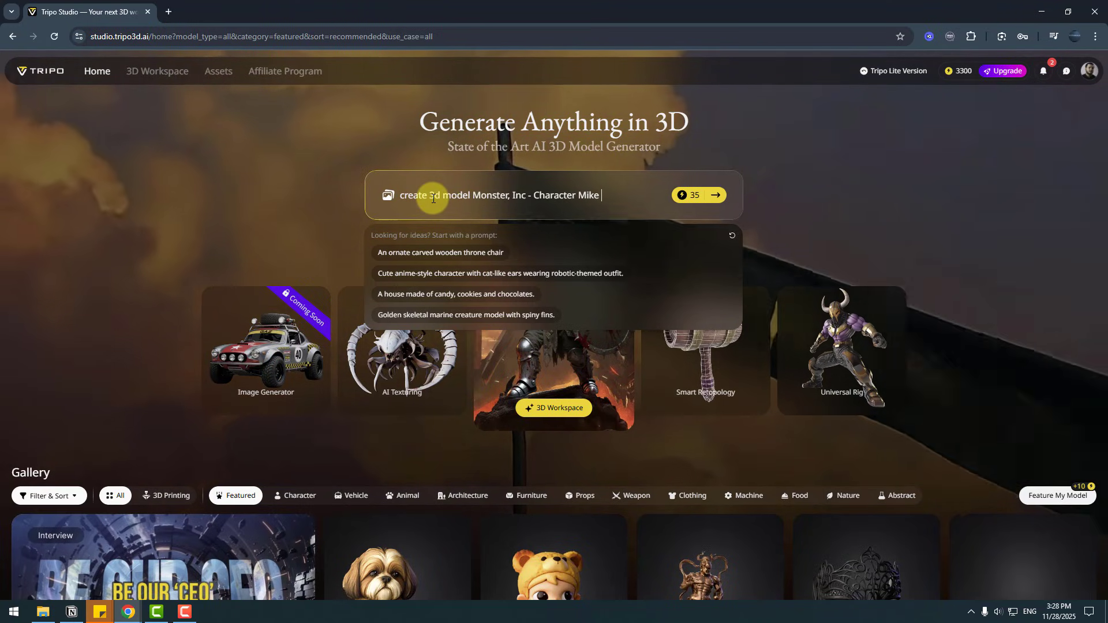
click(716, 196)
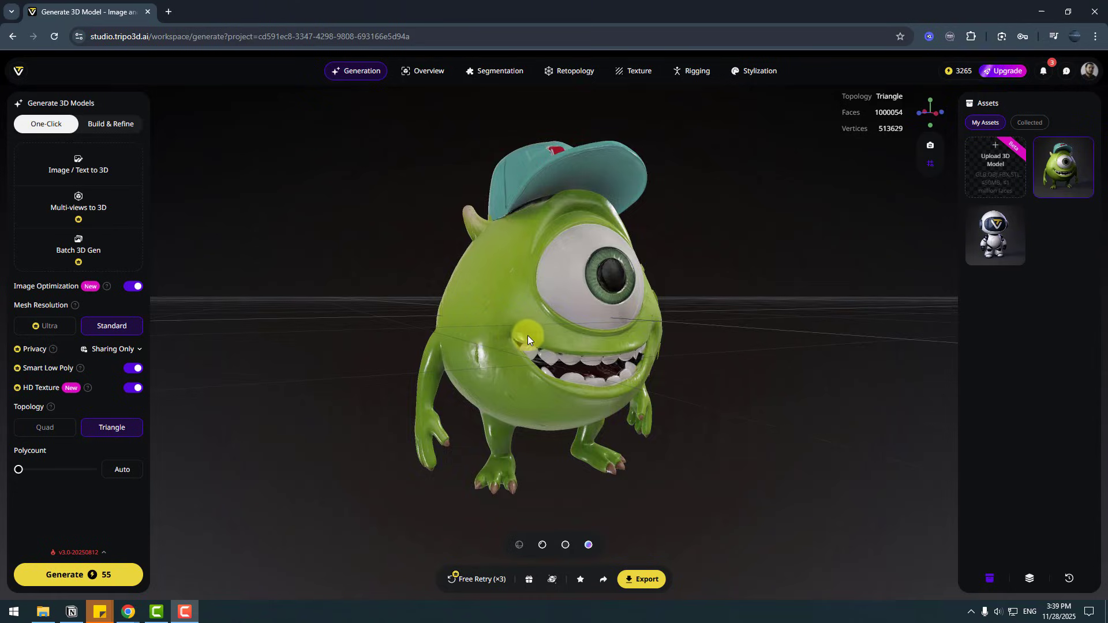
Step: Examine the generated monster model from several angles, both untextured and in Normal Mode
drag(591, 332, 547, 341)
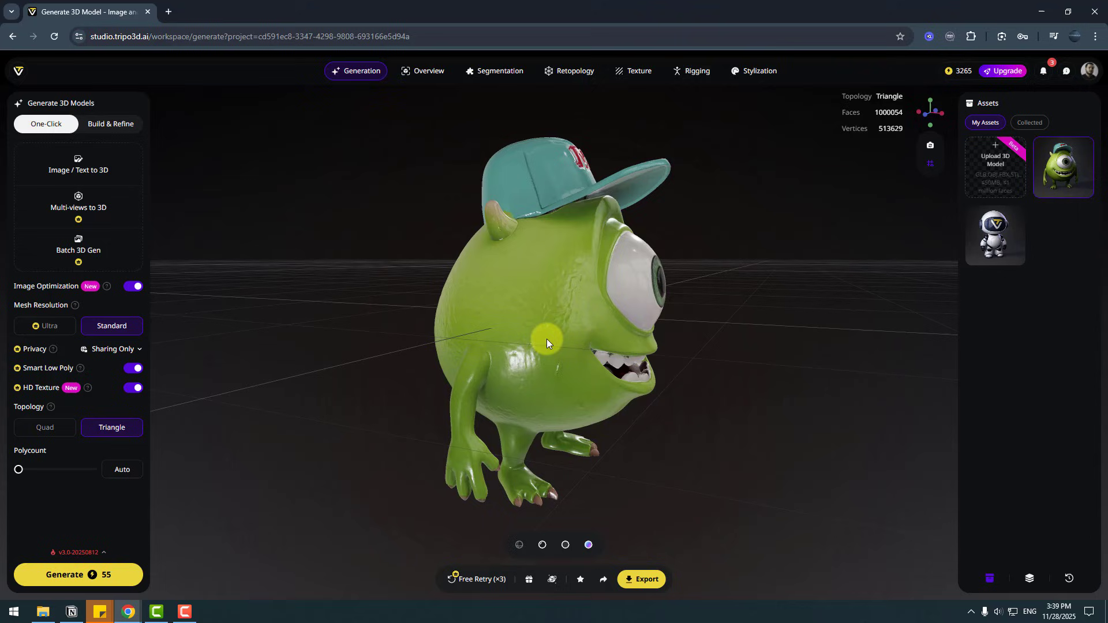
click(542, 545)
drag(542, 519, 606, 408)
scroll(574, 404, up, 5)
scroll(573, 404, down, 5)
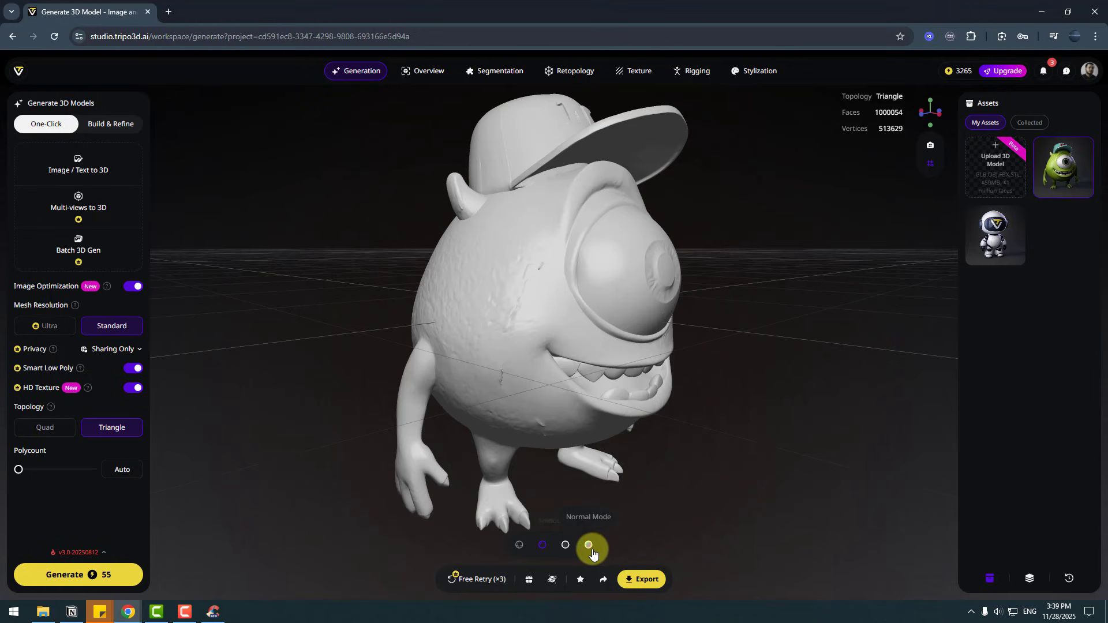
click(588, 546)
drag(535, 364, 587, 368)
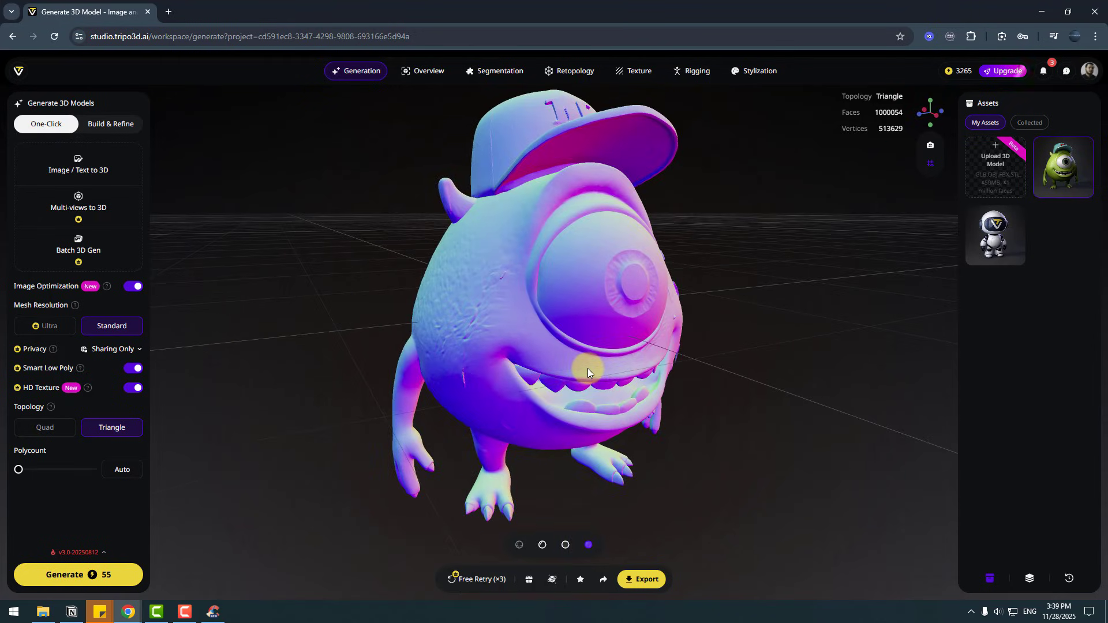
Step: Export the monster model in GLB format with the file name Mike
click(643, 586)
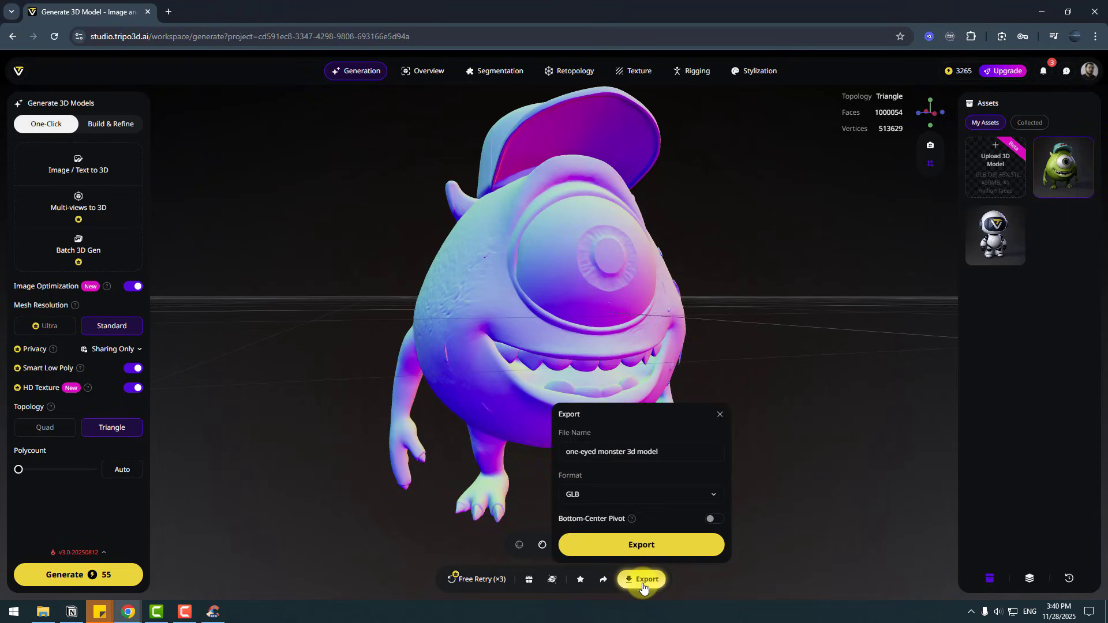
key(ctrl+a)
text(Mike)
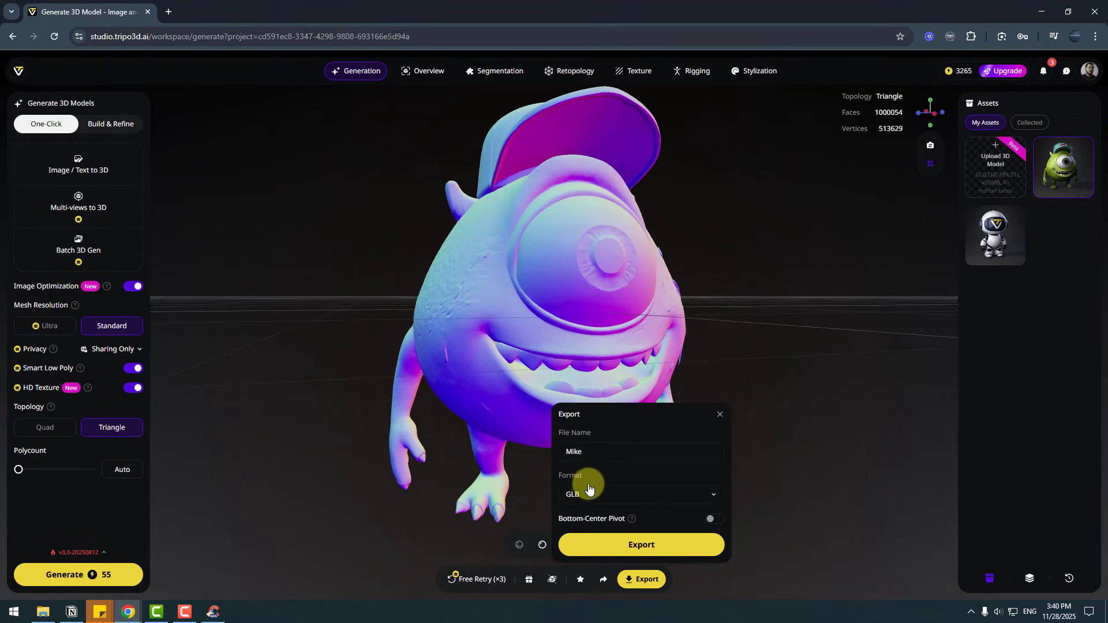
click(597, 500)
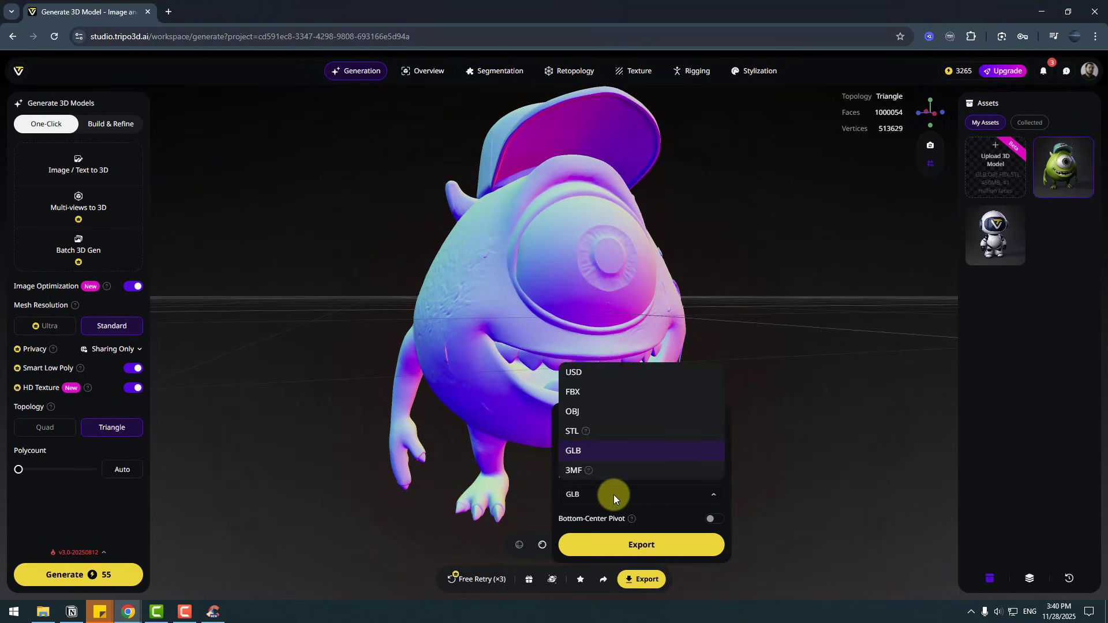
click(594, 455)
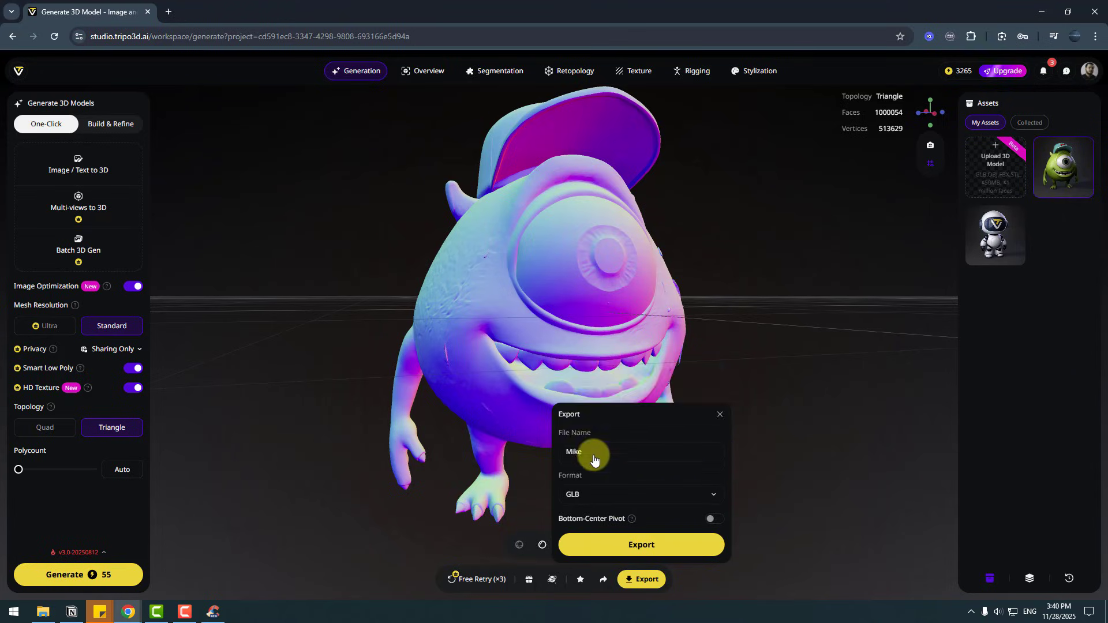
click(639, 556)
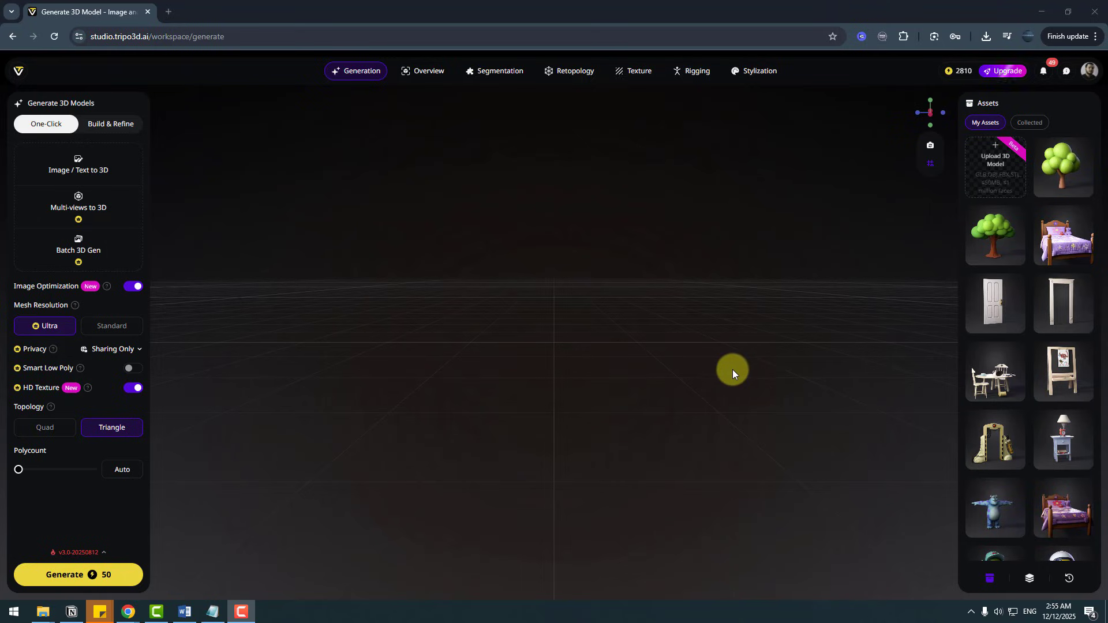
Step: Generate a multi-view 3D model using tractor images 01, 02, 03 and 04 as the front, left, right and back views
click(75, 213)
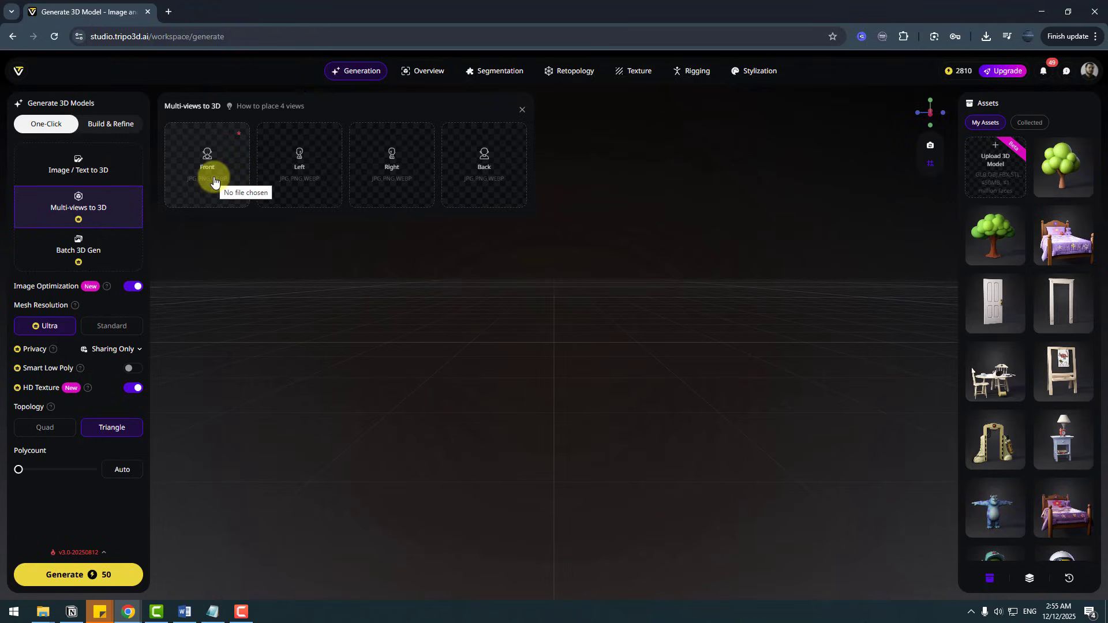
click(213, 181)
double_click(167, 147)
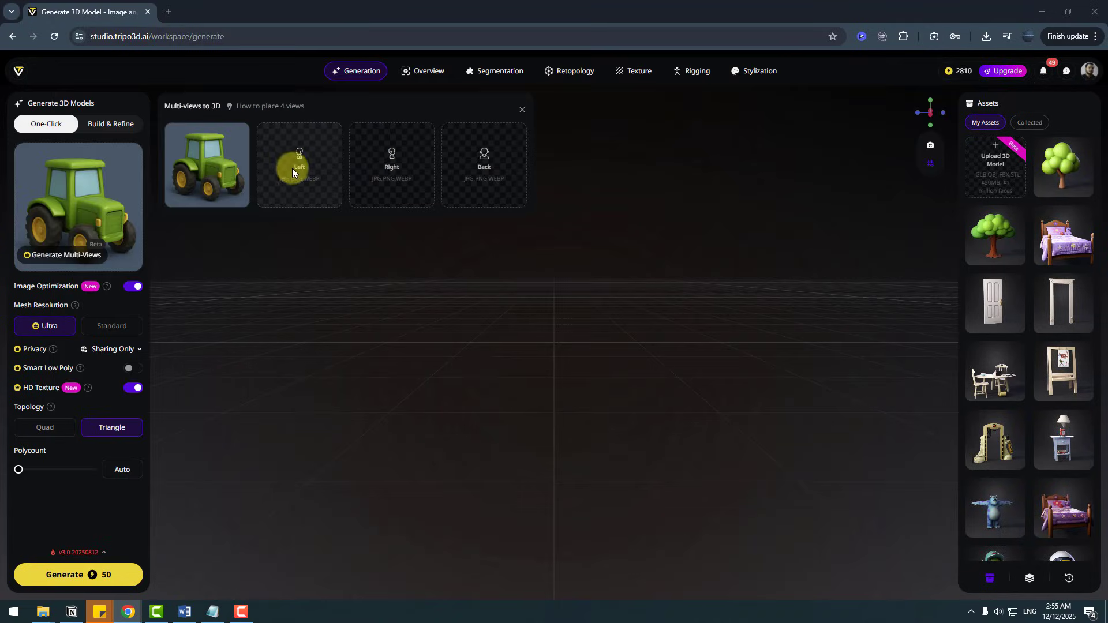
click(292, 168)
double_click(236, 144)
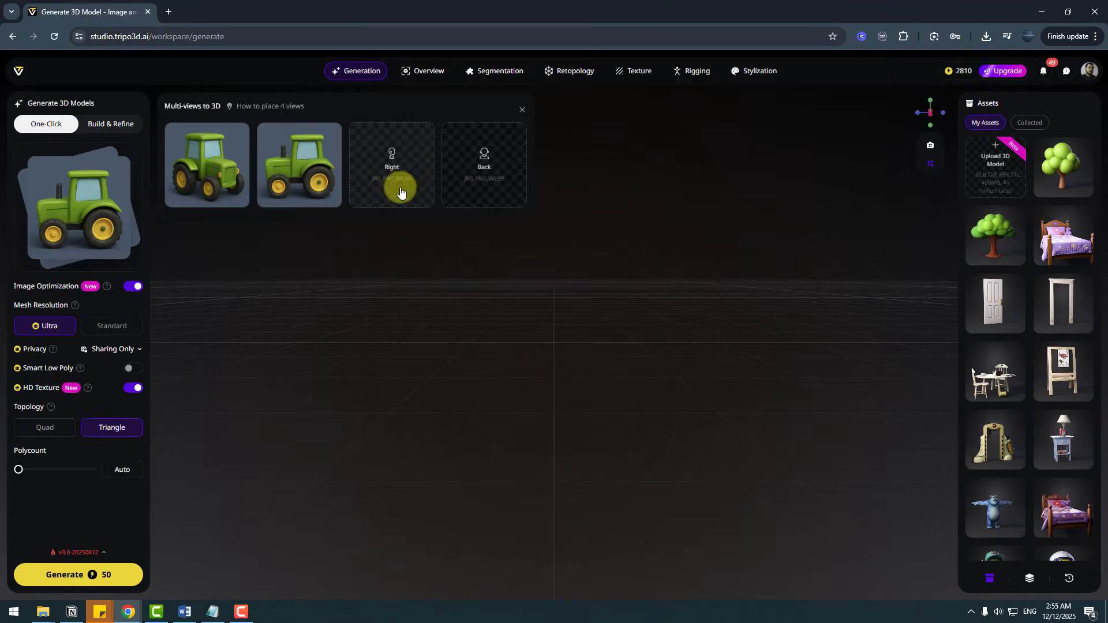
click(380, 199)
double_click(300, 144)
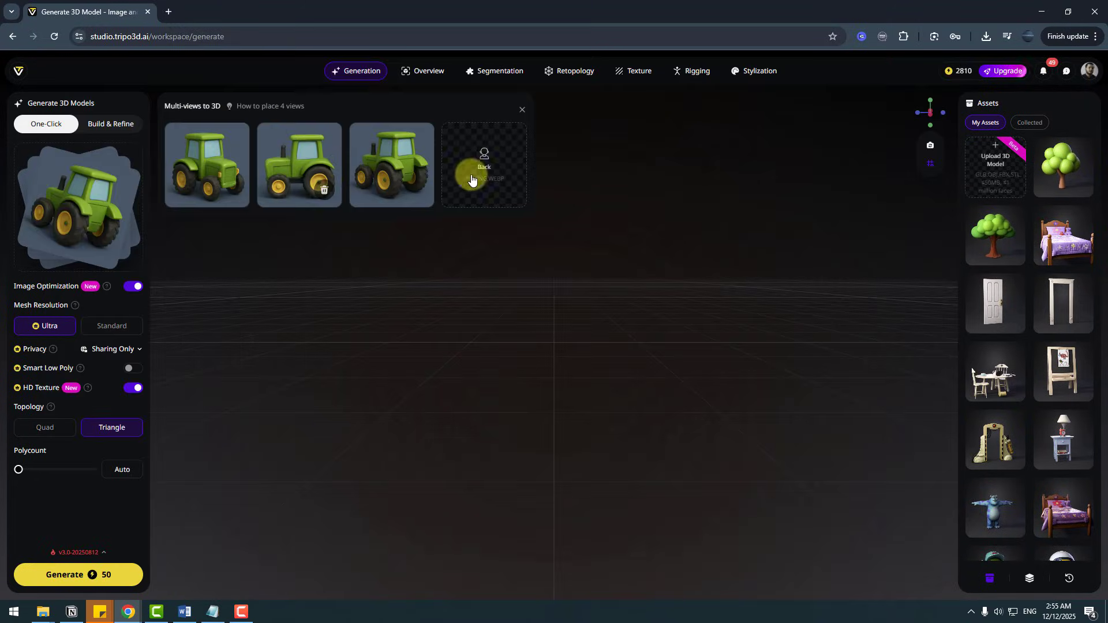
click(474, 169)
click(359, 145)
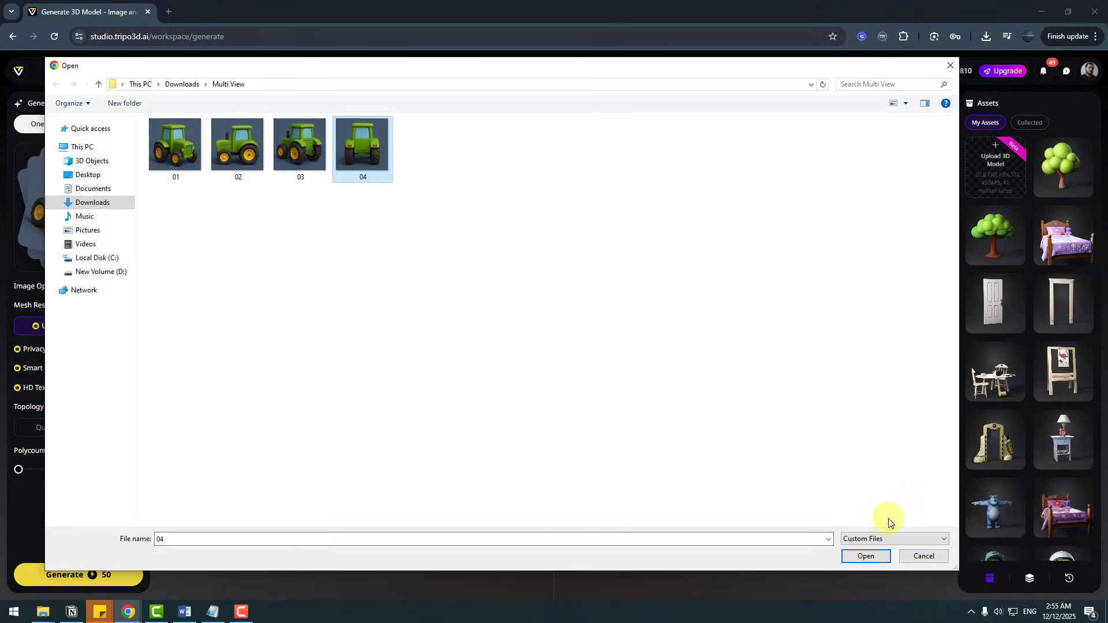
click(853, 557)
mouse_move(49, 328)
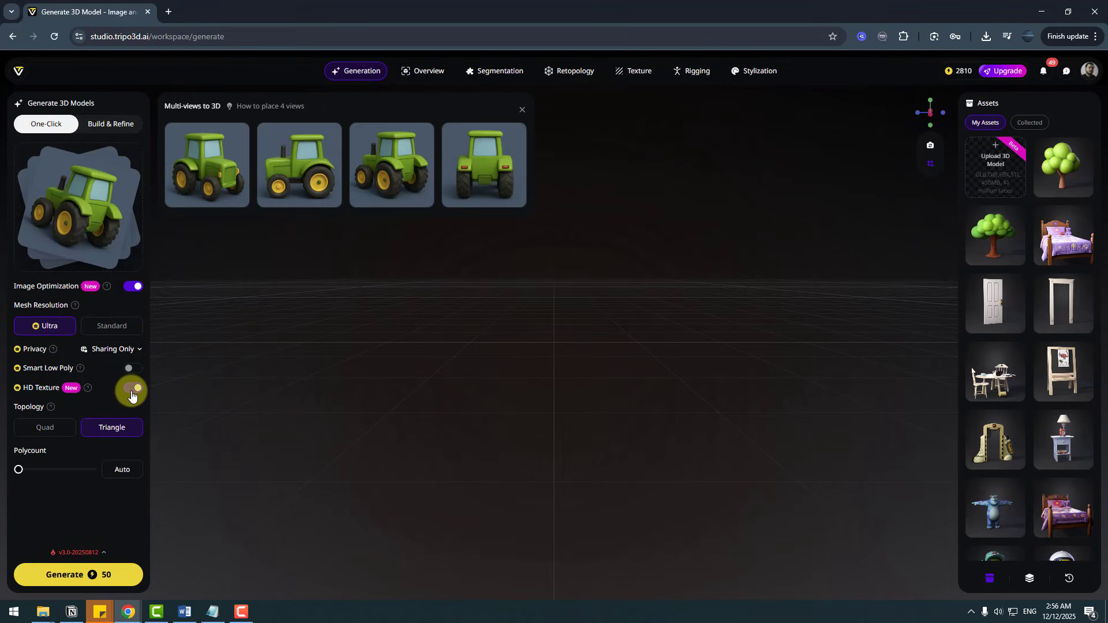
click(87, 574)
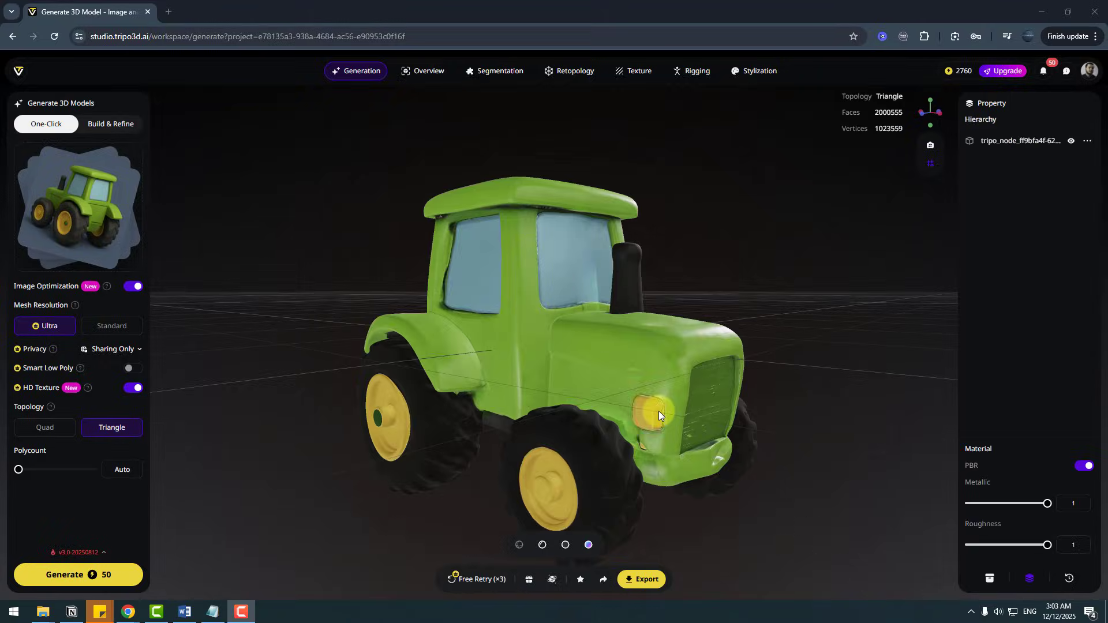
Step: Export the generated green tractor model as a GLB file
click(626, 409)
drag(627, 409, 664, 573)
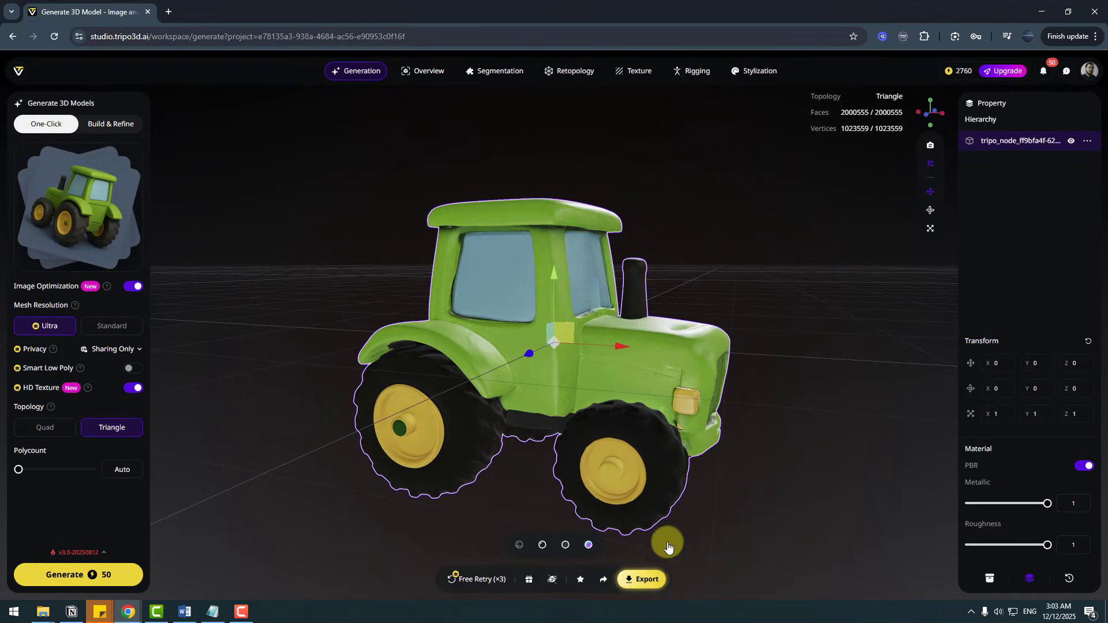
click(619, 476)
click(620, 479)
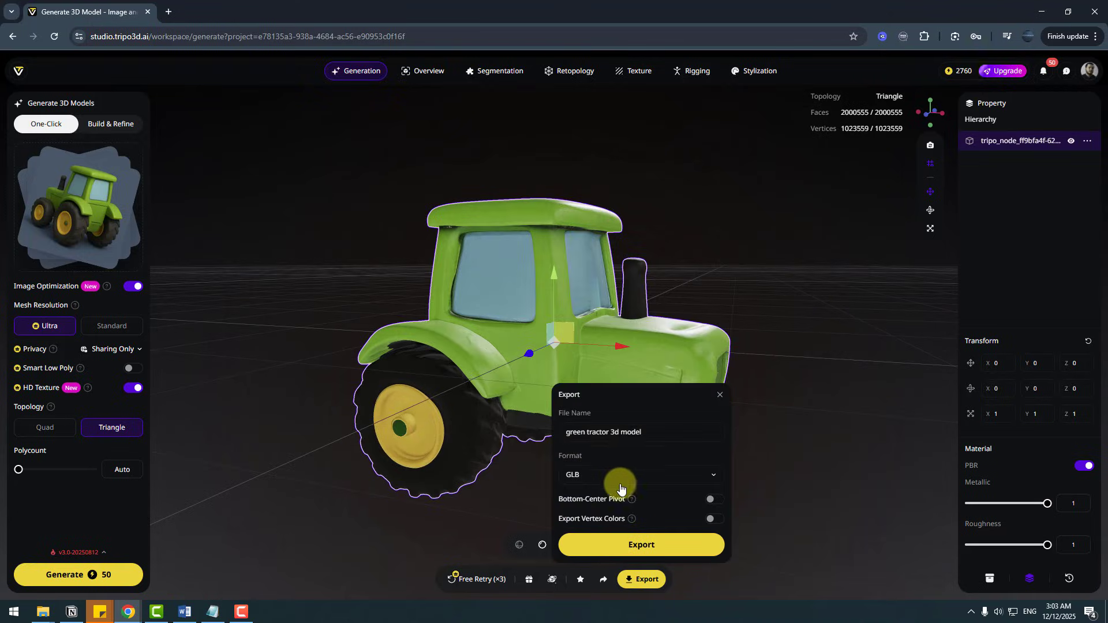
click(637, 547)
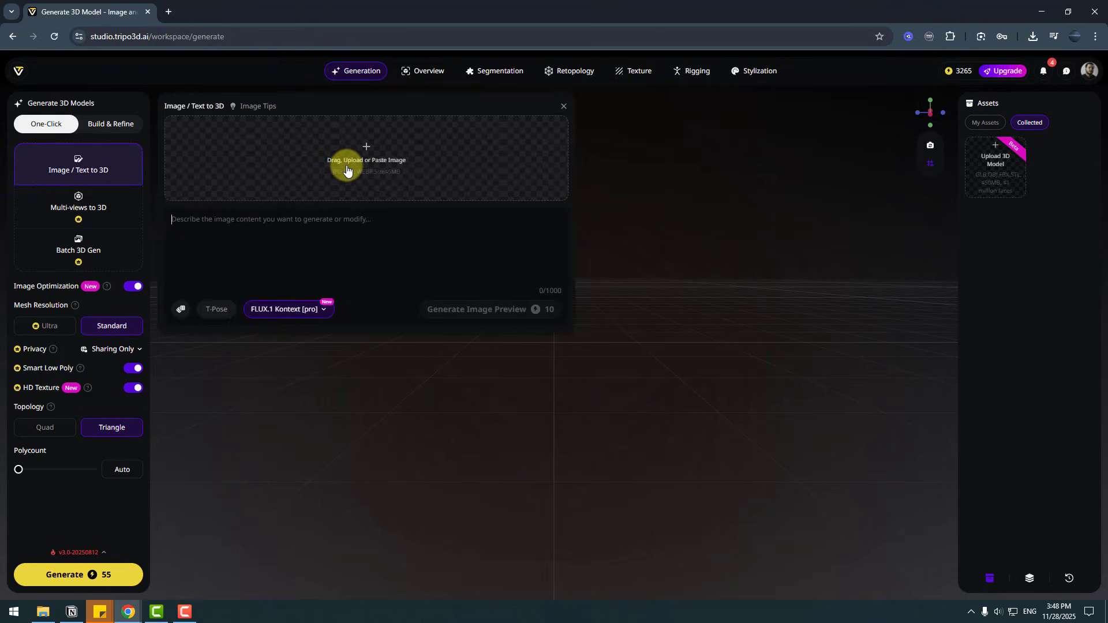
Step: Load the bed image from the Tripo Referance Images folder as the source for image-to-3D generation
click(346, 169)
click(137, 82)
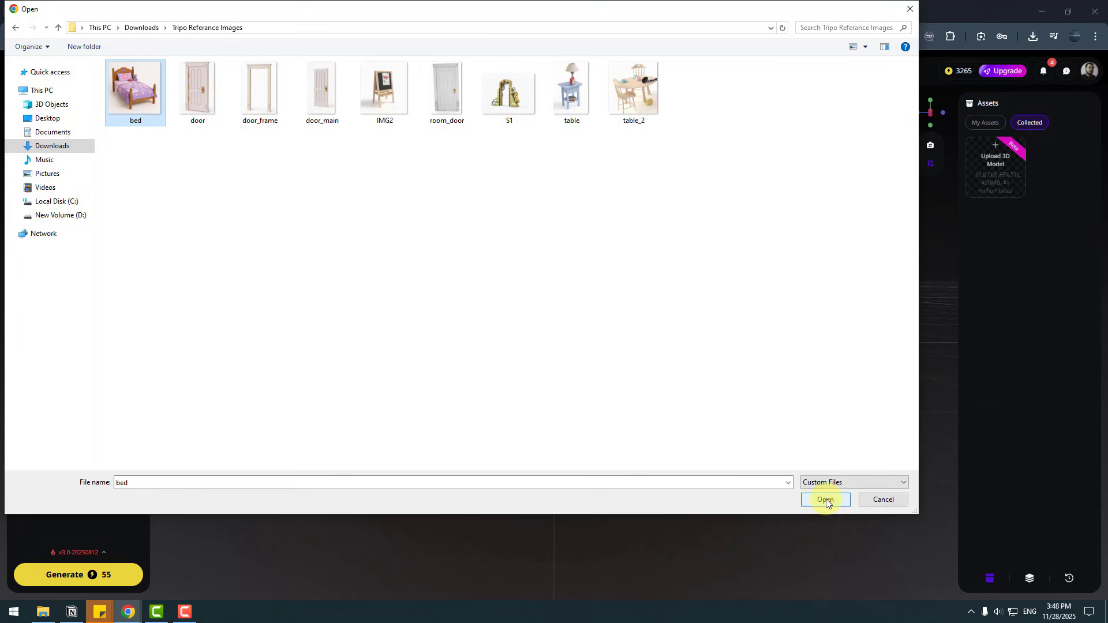
click(825, 500)
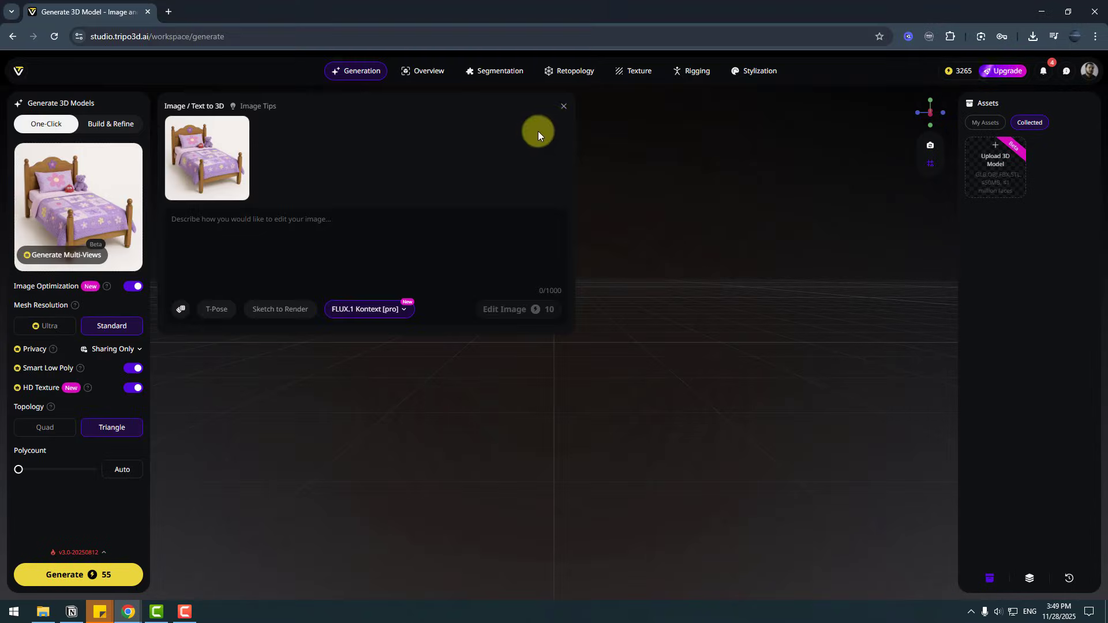
click(561, 107)
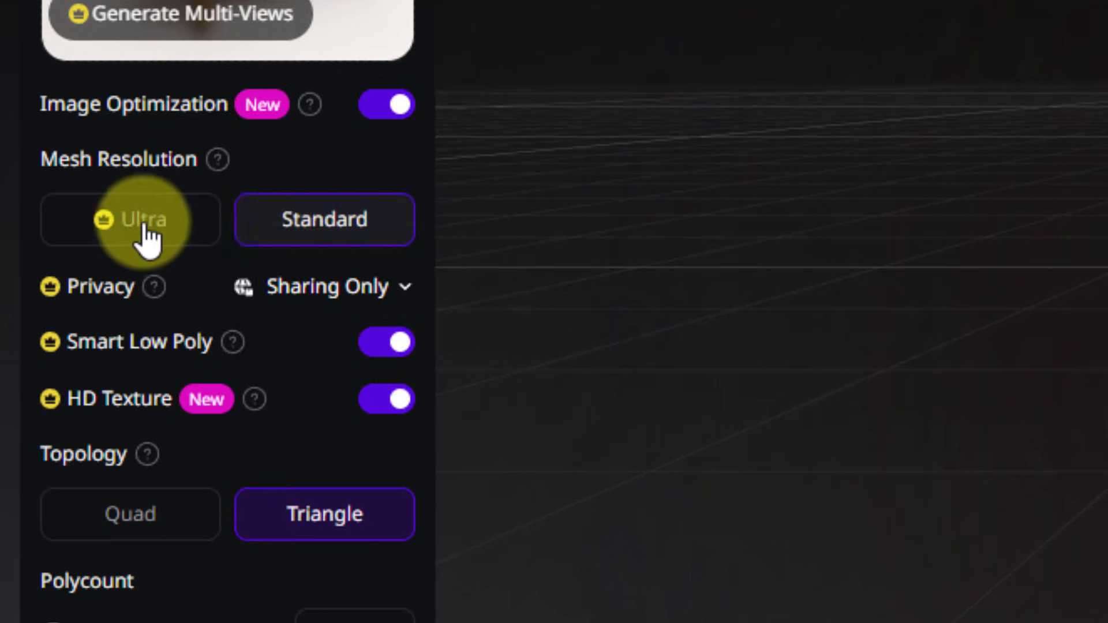
Step: Generate the bed model with Ultra mesh resolution and Quad topology
mouse_move(101, 233)
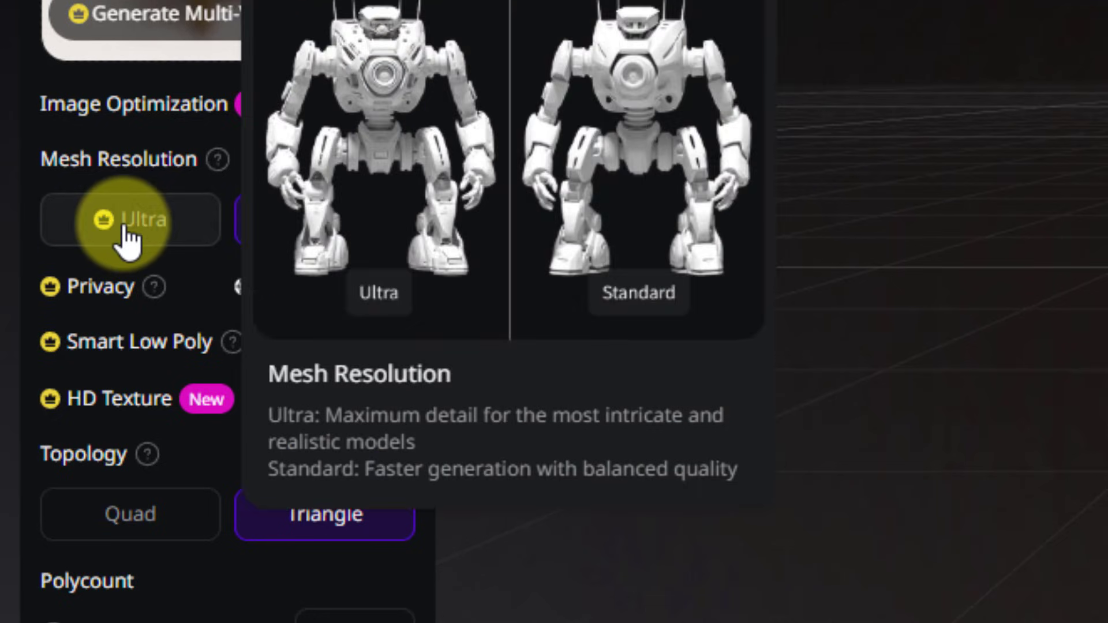
click(118, 231)
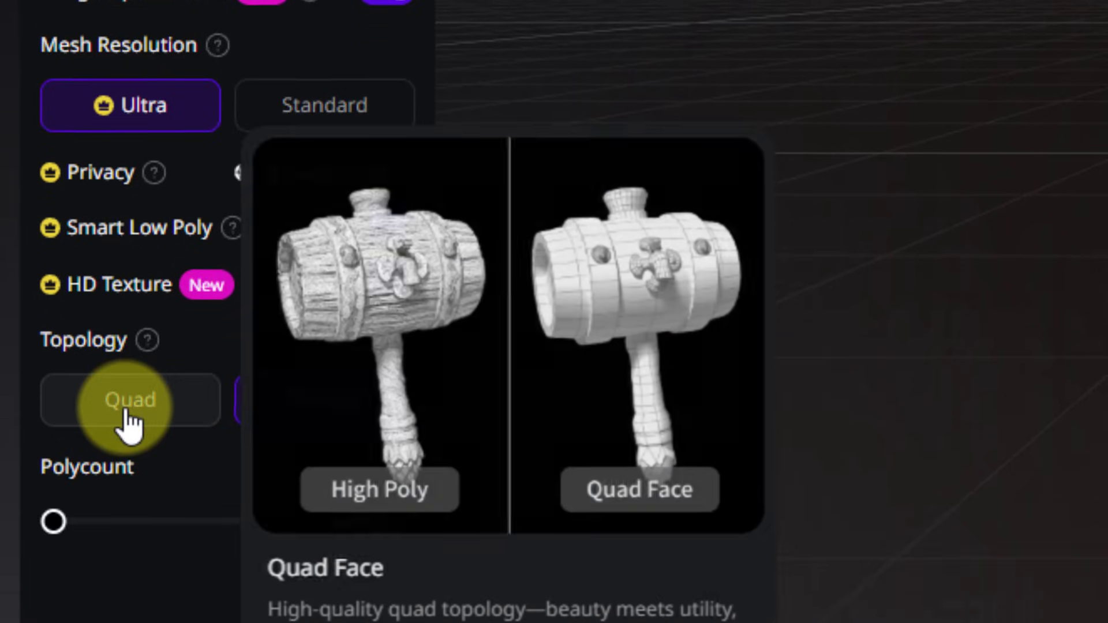
click(130, 514)
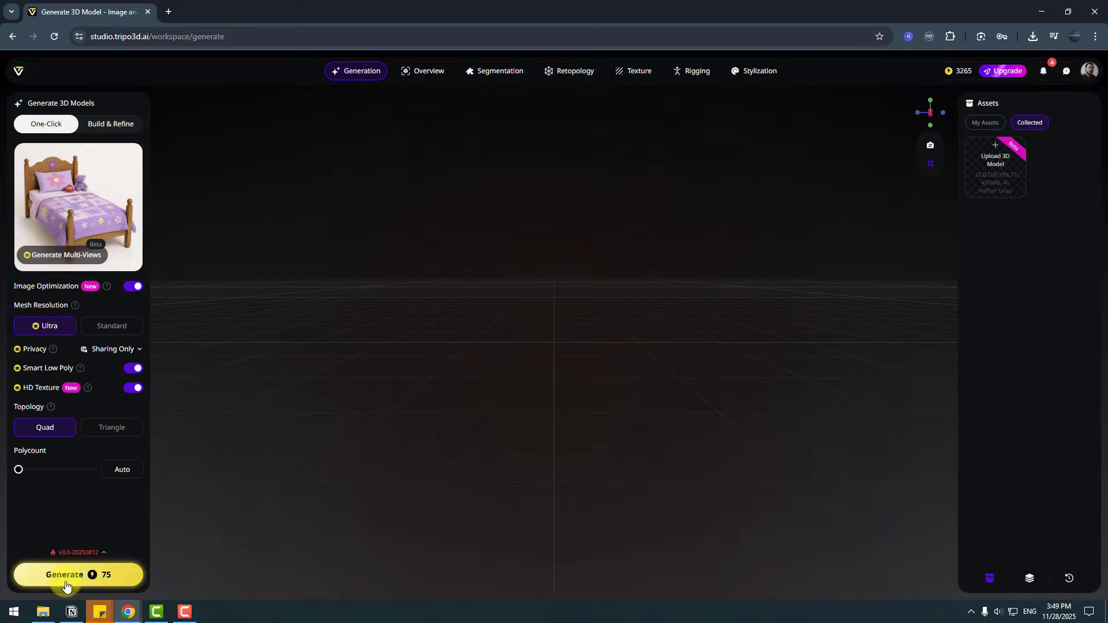
click(65, 577)
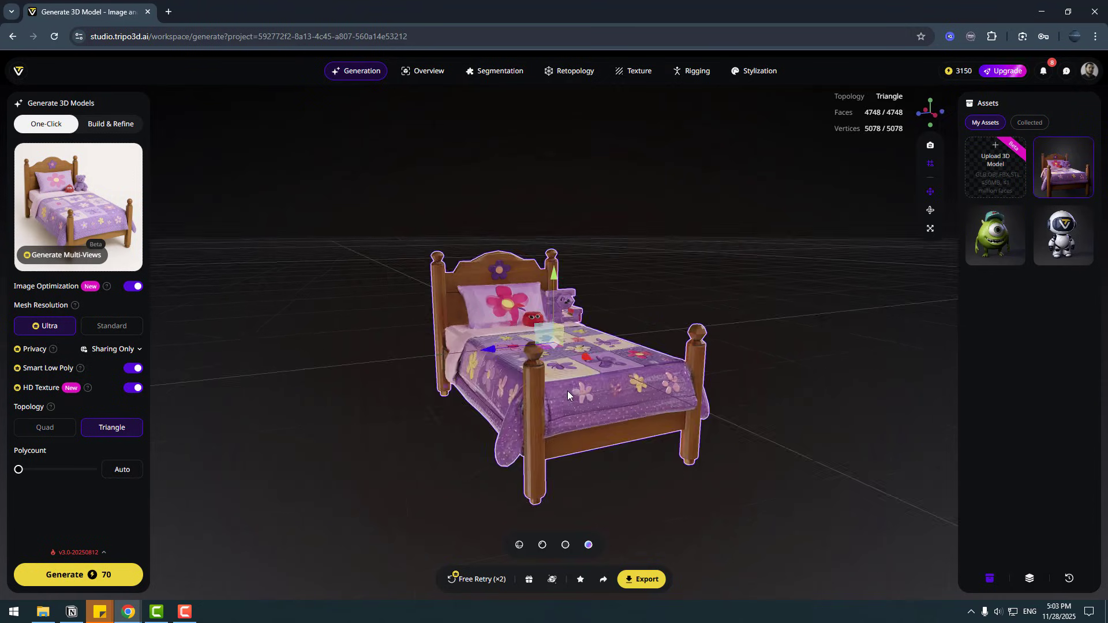
Step: Examine the generated bed model up close and open its overview information
scroll(576, 403, up, 5)
scroll(659, 399, down, 3)
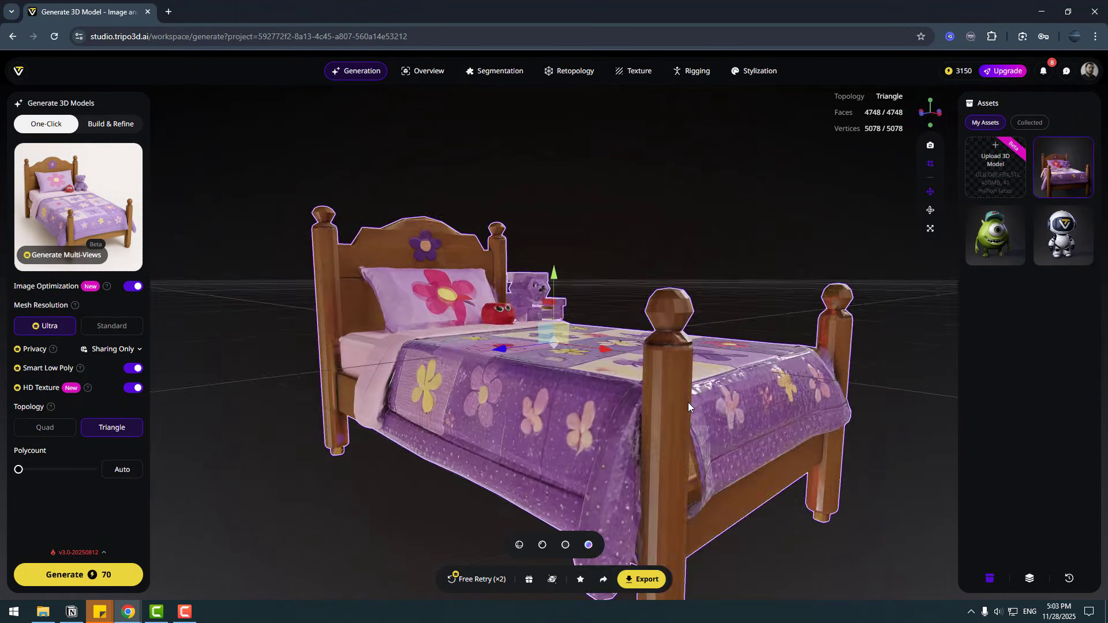
drag(680, 409, 705, 397)
click(423, 70)
Step: Run automatic segmentation on the bed model to split it into separate parts
mouse_move(490, 72)
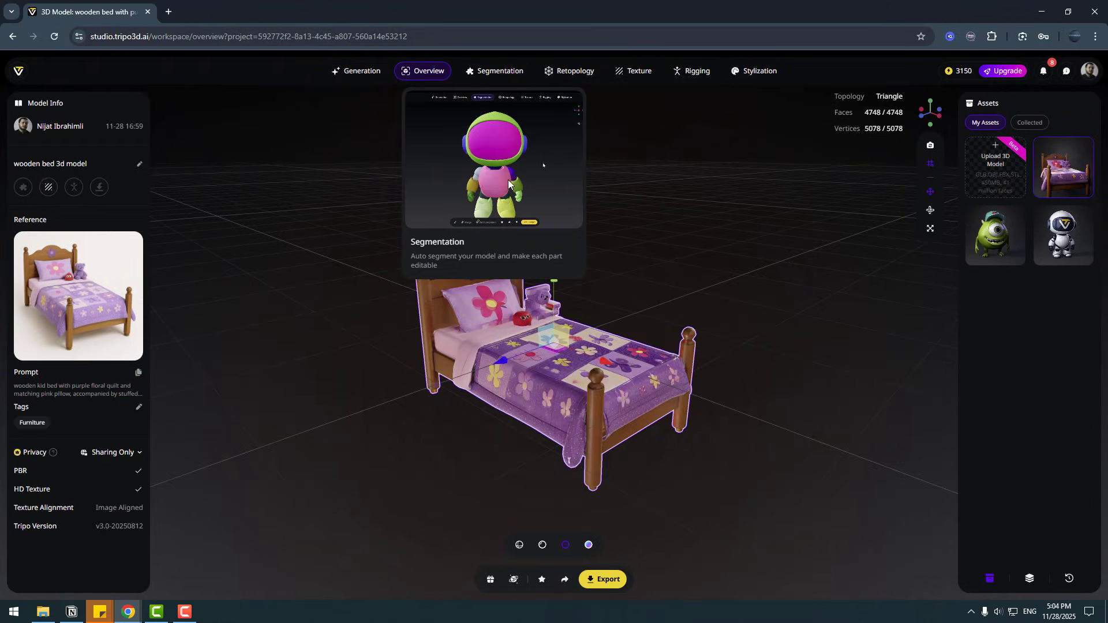
click(515, 74)
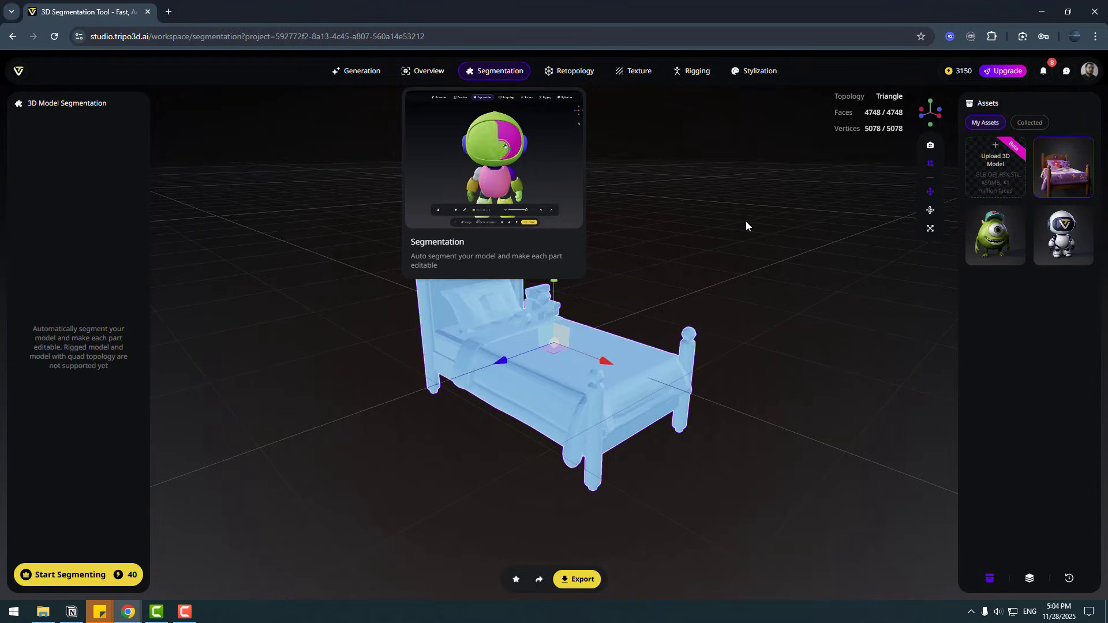
click(68, 578)
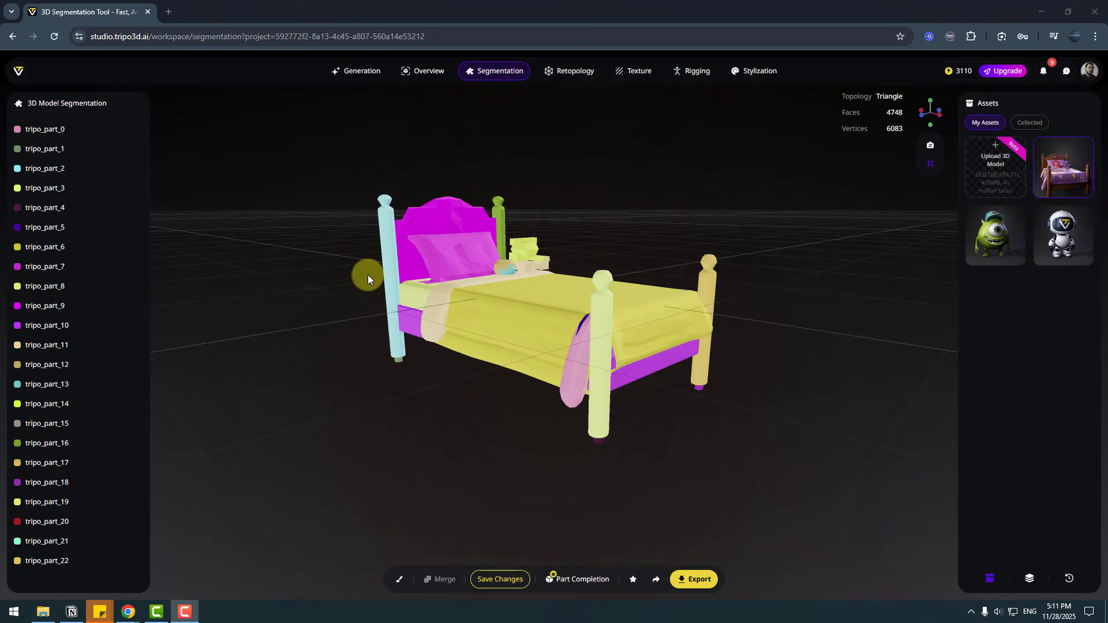
Step: Inspect the bed's segmented parts by selecting tripo_part_0, tripo_part_1 and the headboard post, and clear the selection
click(55, 129)
click(53, 148)
click(53, 188)
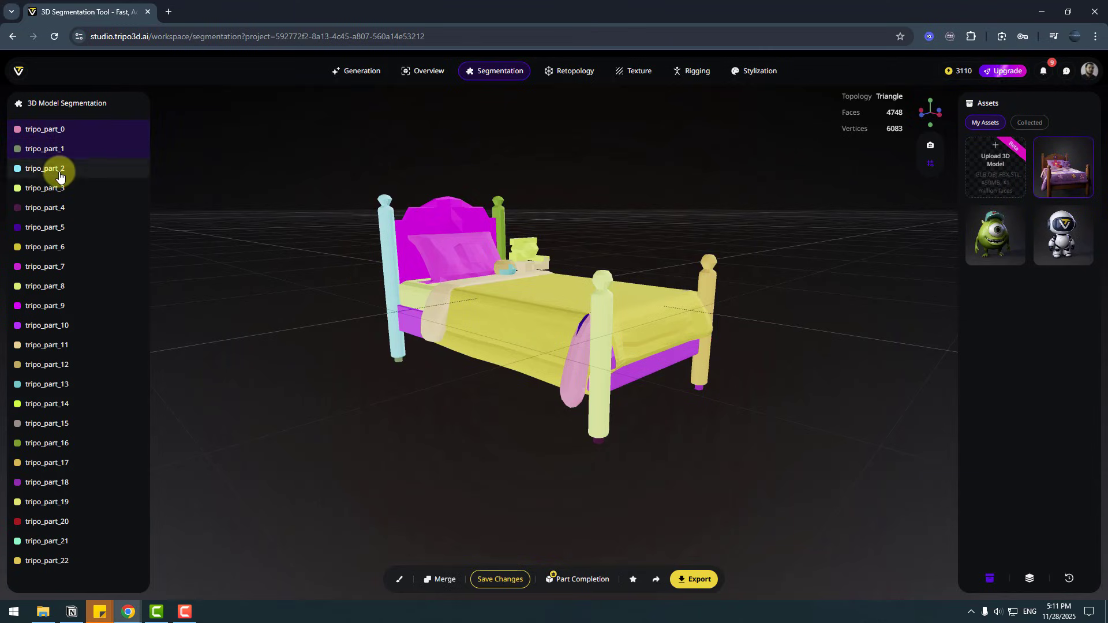
click(389, 234)
drag(481, 300, 486, 300)
click(497, 420)
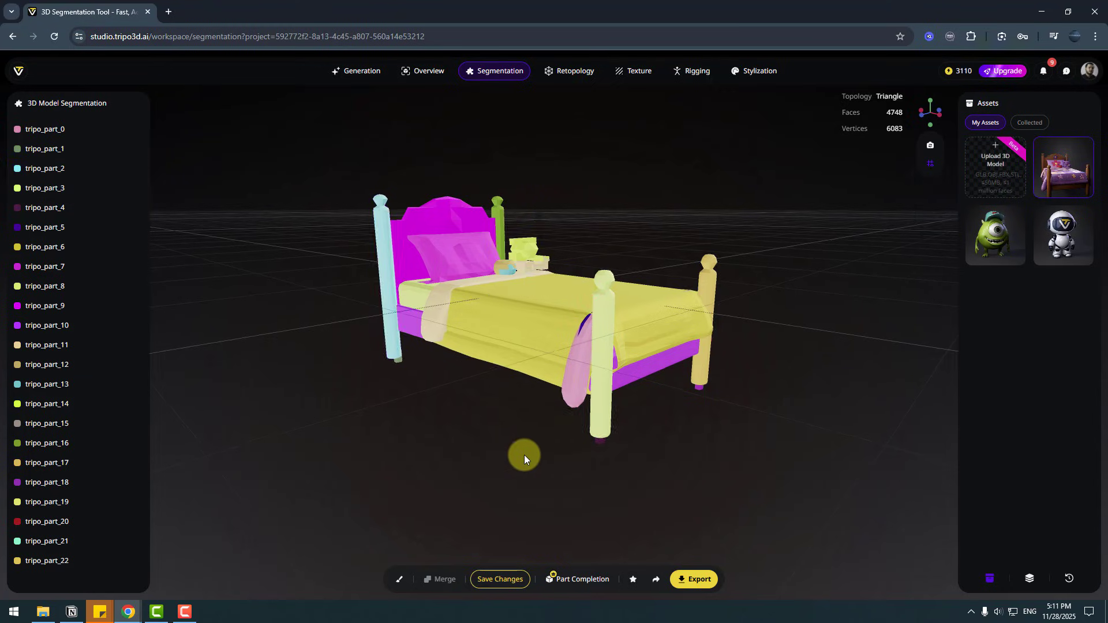
Step: Open the bed's part hierarchy and toggle the visibility of tripo_part_0 off and back on
drag(524, 455, 549, 450)
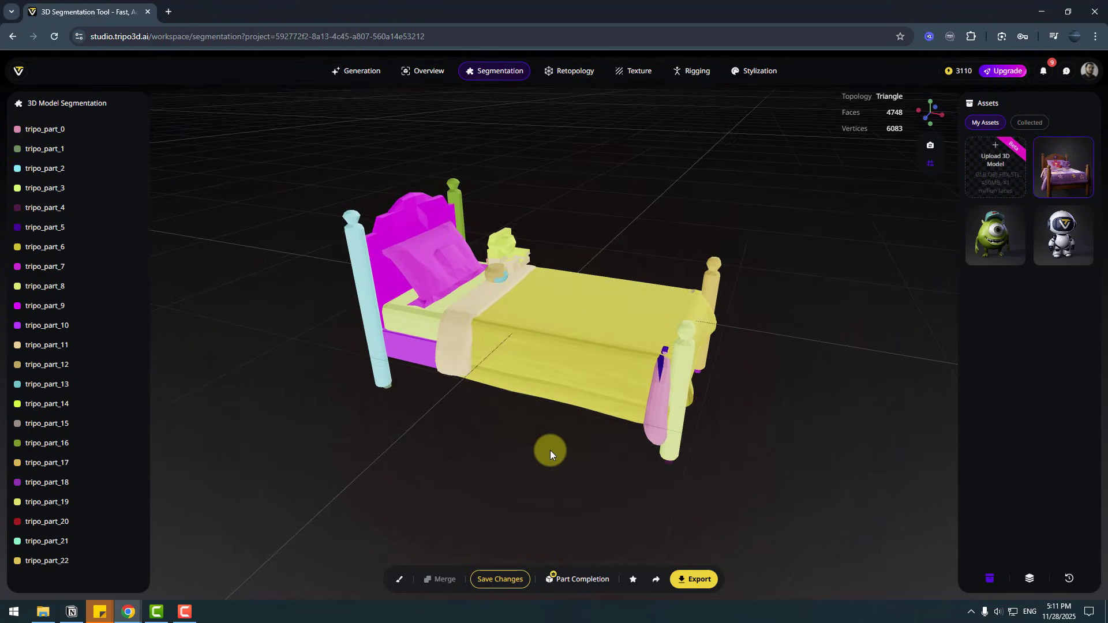
click(1030, 587)
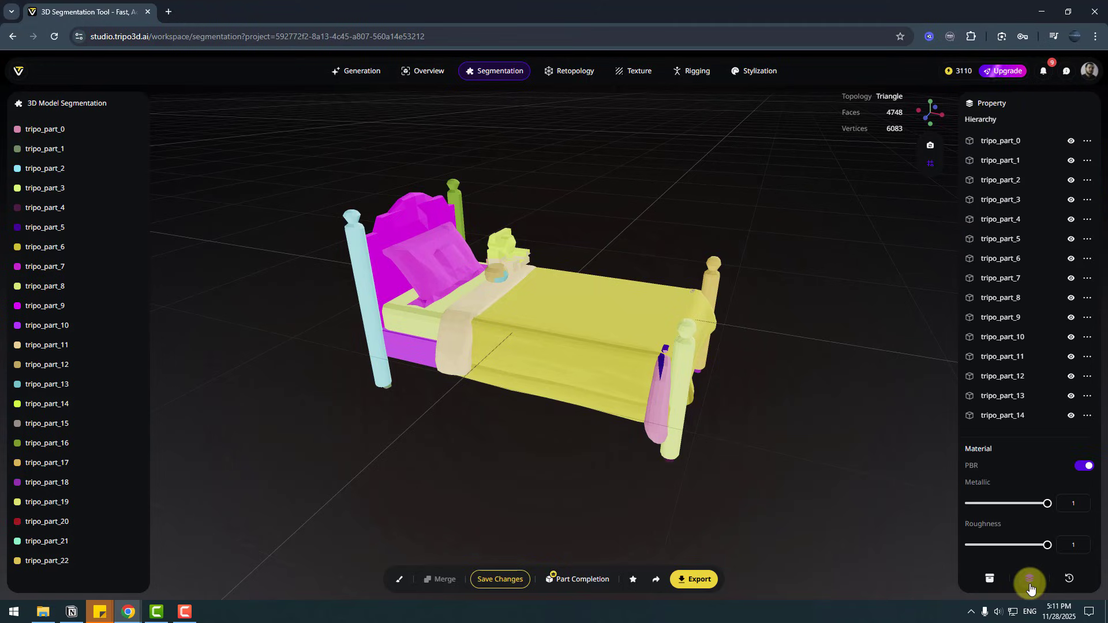
click(1070, 141)
click(1071, 141)
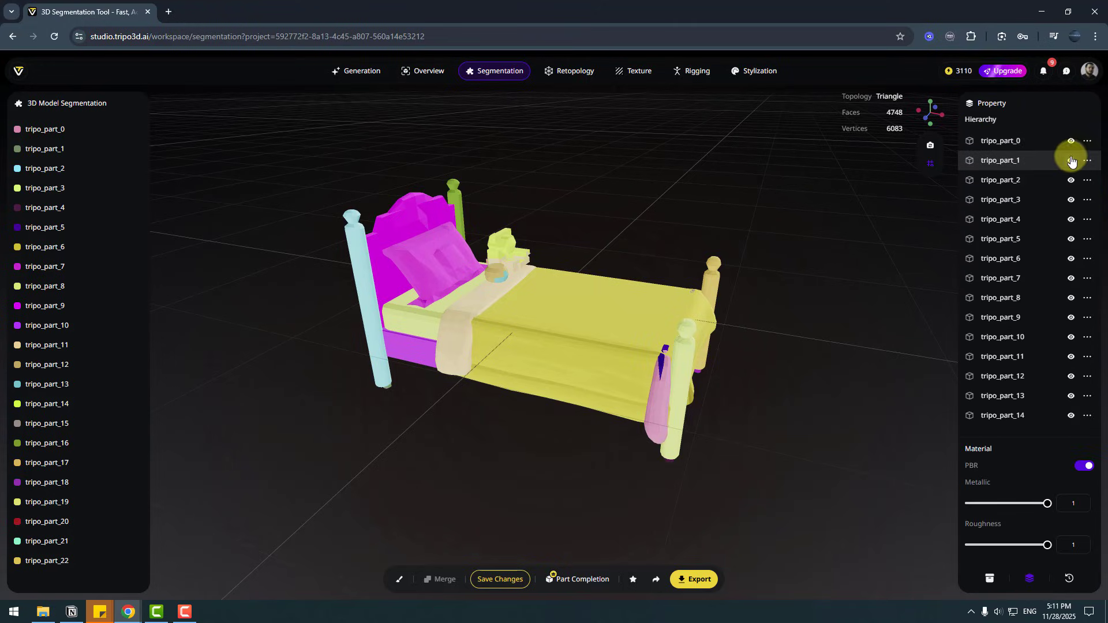
Step: Delete tripo_part_22, the piece on the floor beside the headboard post, from the part hierarchy
scroll(979, 236, down, 3)
drag(934, 369, 755, 375)
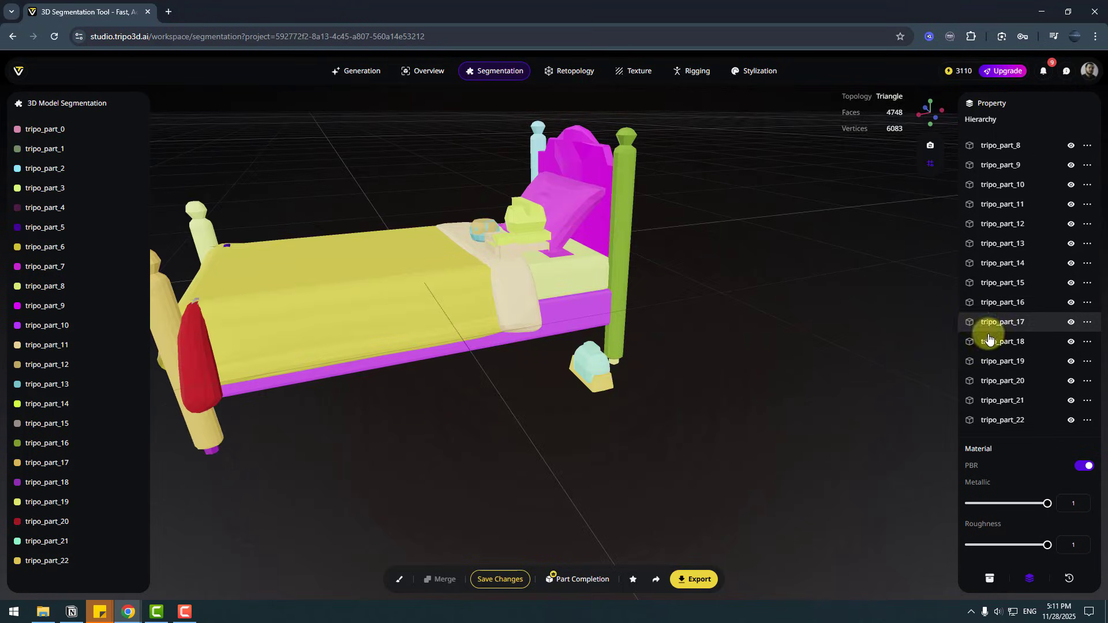
click(1007, 428)
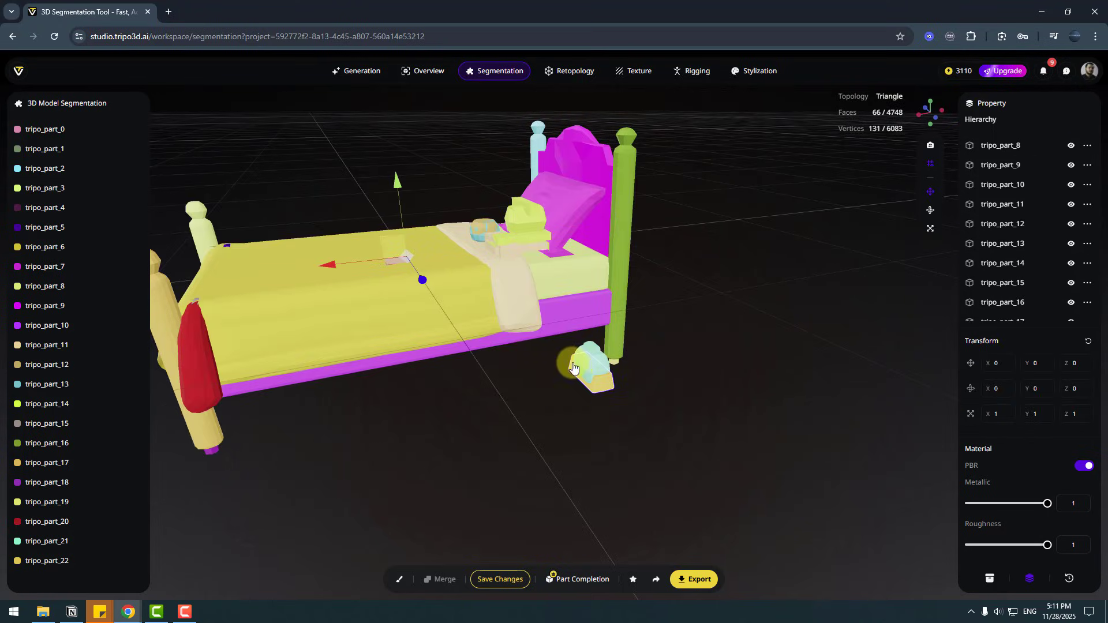
click(1086, 314)
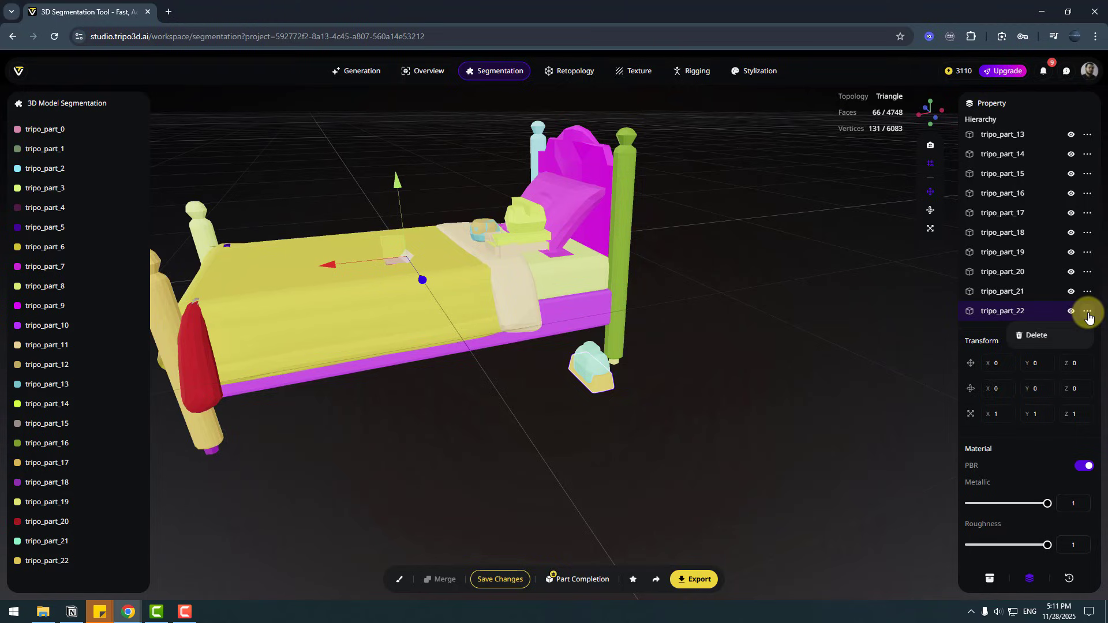
click(1034, 339)
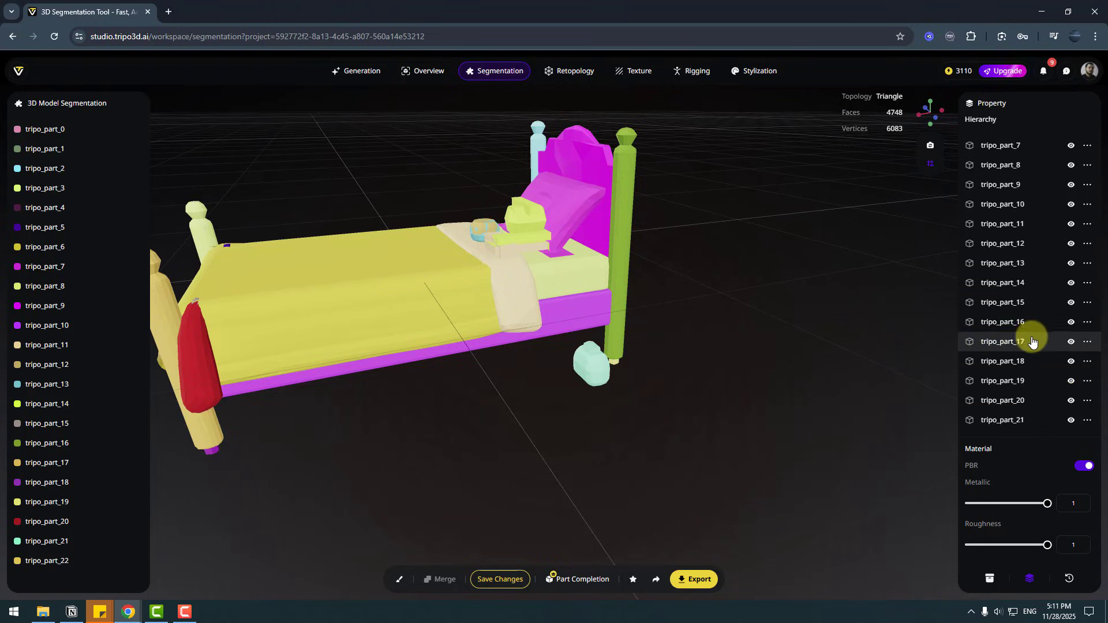
Step: Check tripo_part_21 by toggling its visibility, and delete it from the part hierarchy
click(1009, 423)
scroll(1021, 286, down, 2)
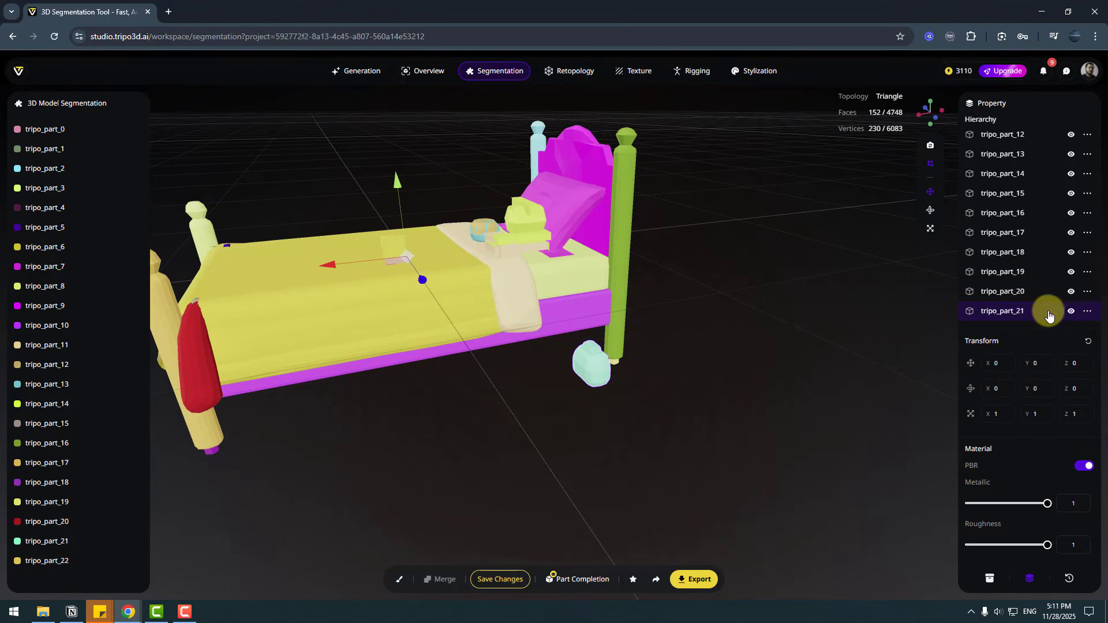
click(1069, 312)
click(1069, 312)
click(1087, 311)
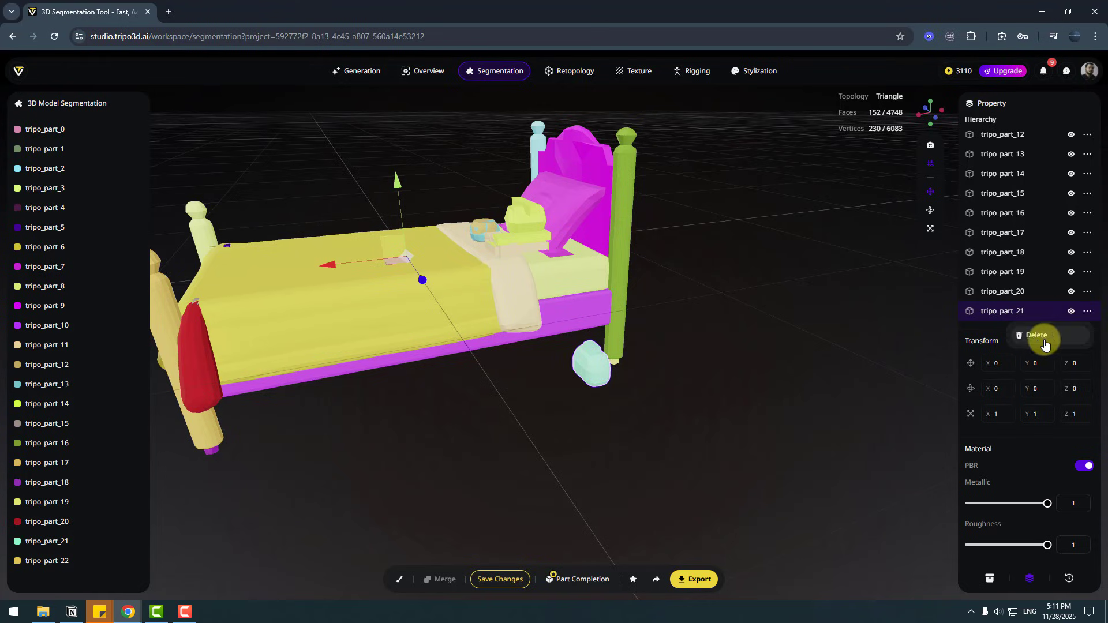
click(1037, 340)
Step: Merge the bed's four corner posts into a single part and save the segmentation changes
drag(379, 359, 534, 351)
click(719, 271)
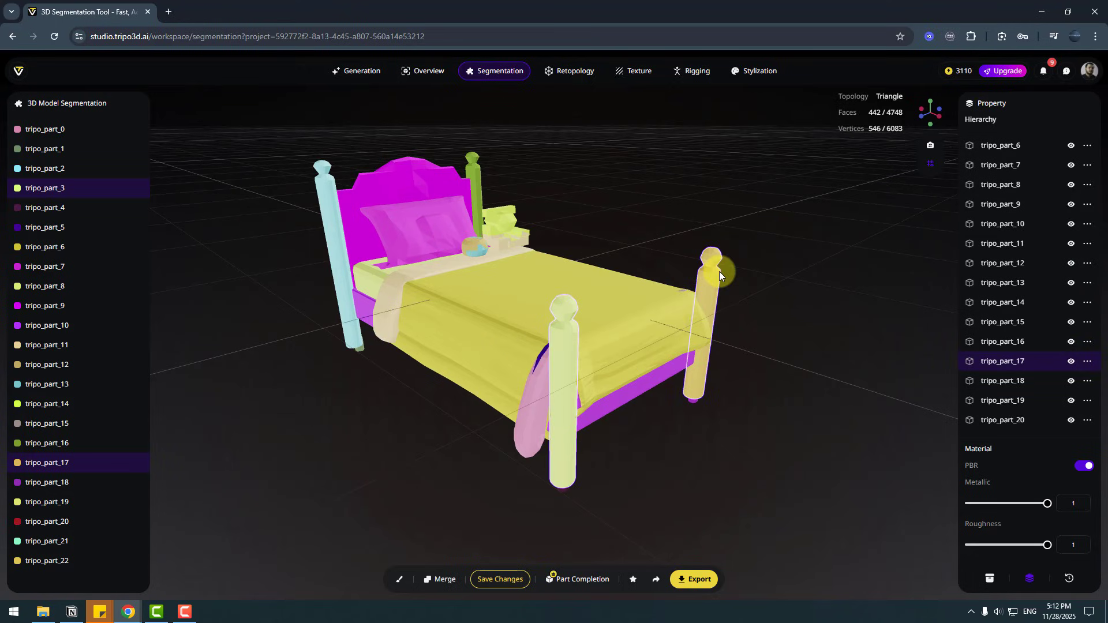
shift+click(466, 159)
shift+click(330, 182)
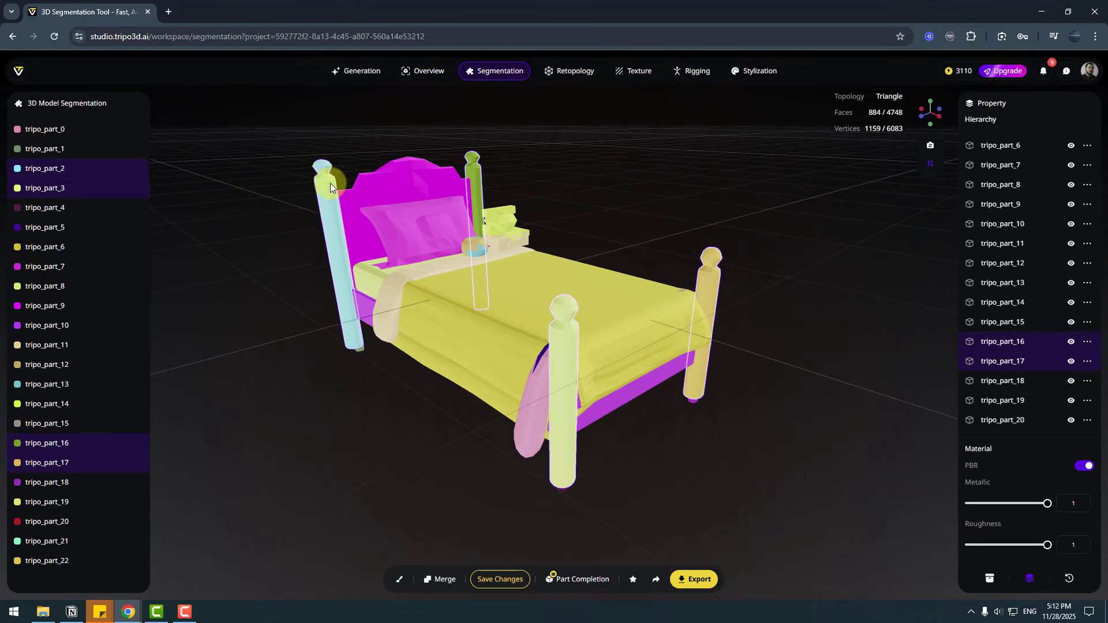
click(449, 584)
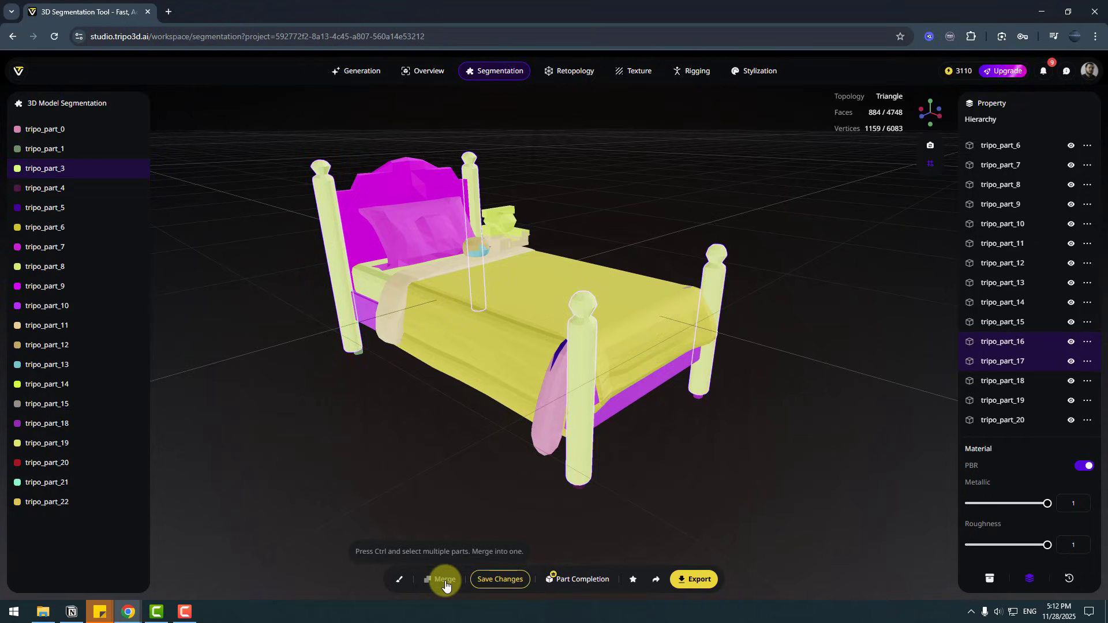
click(408, 461)
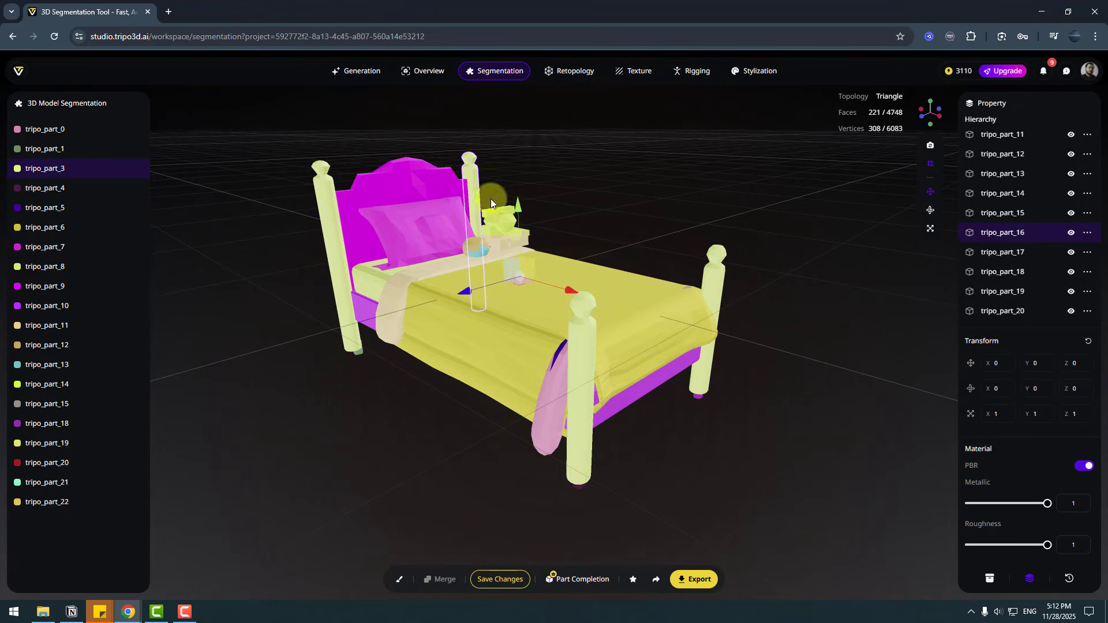
click(499, 587)
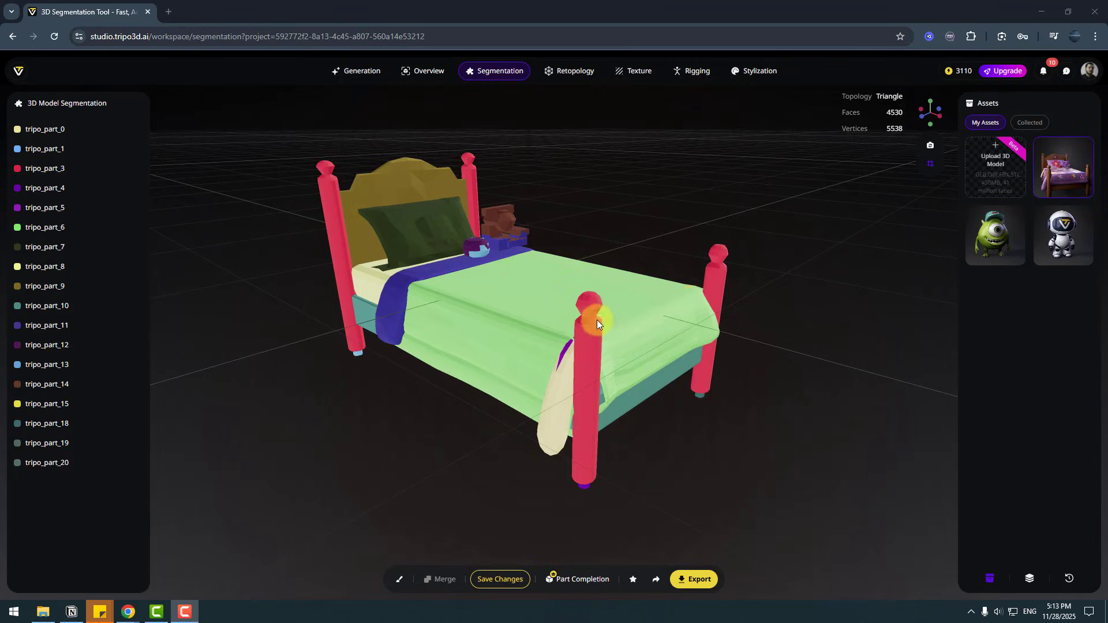
Step: Select the merged bedposts and shift them slightly along the vertical axis
click(590, 301)
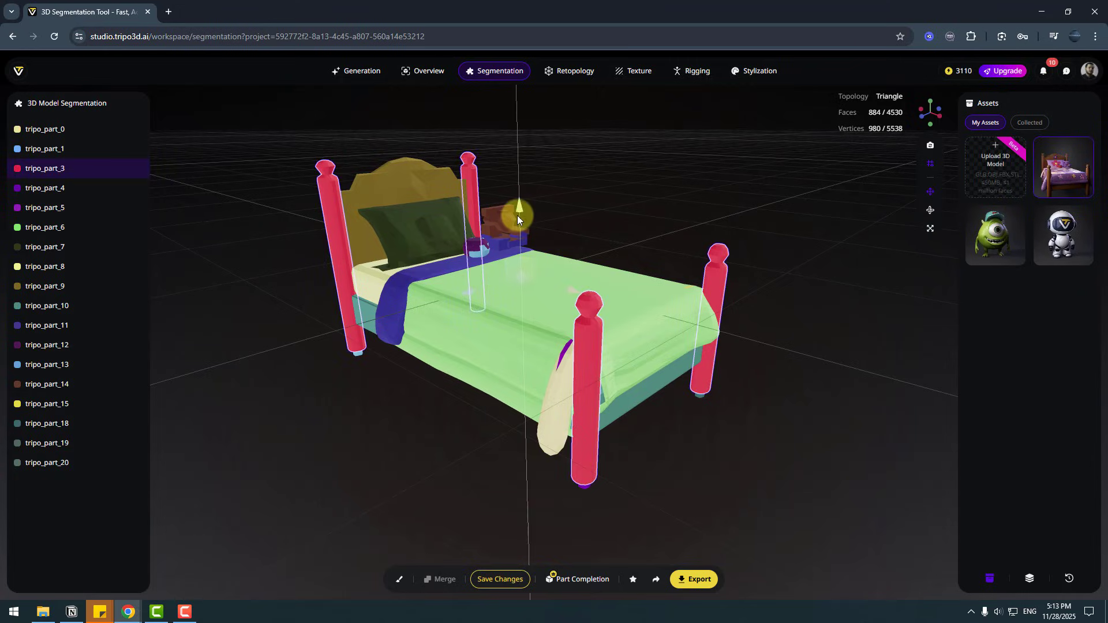
drag(521, 203, 518, 213)
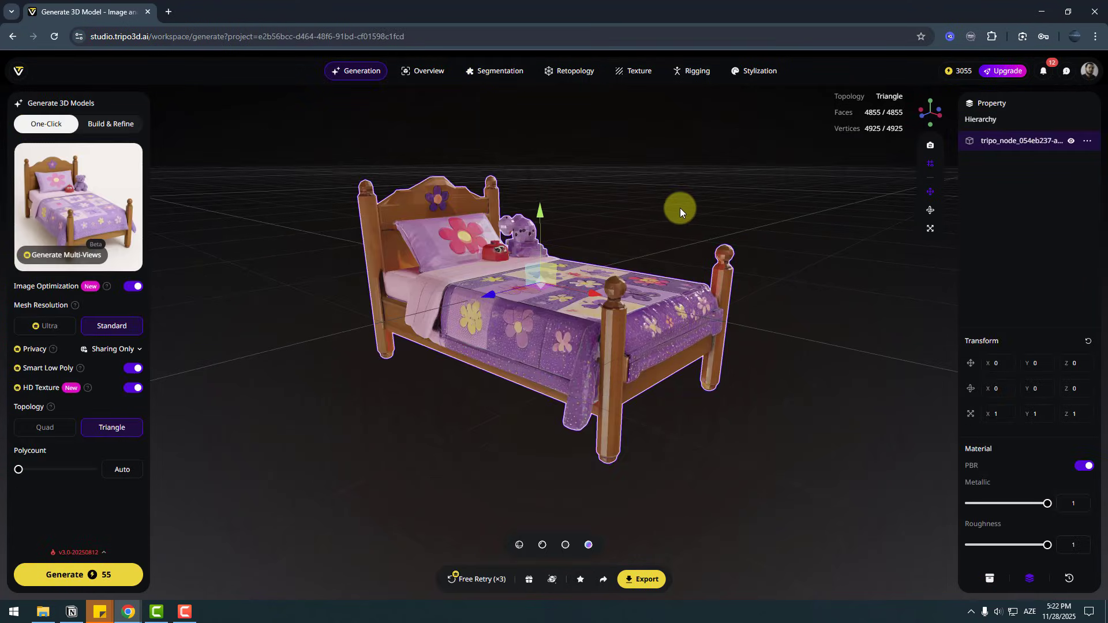
Step: Review the bed's retopology settings and texture generation options, including the available style references
click(572, 72)
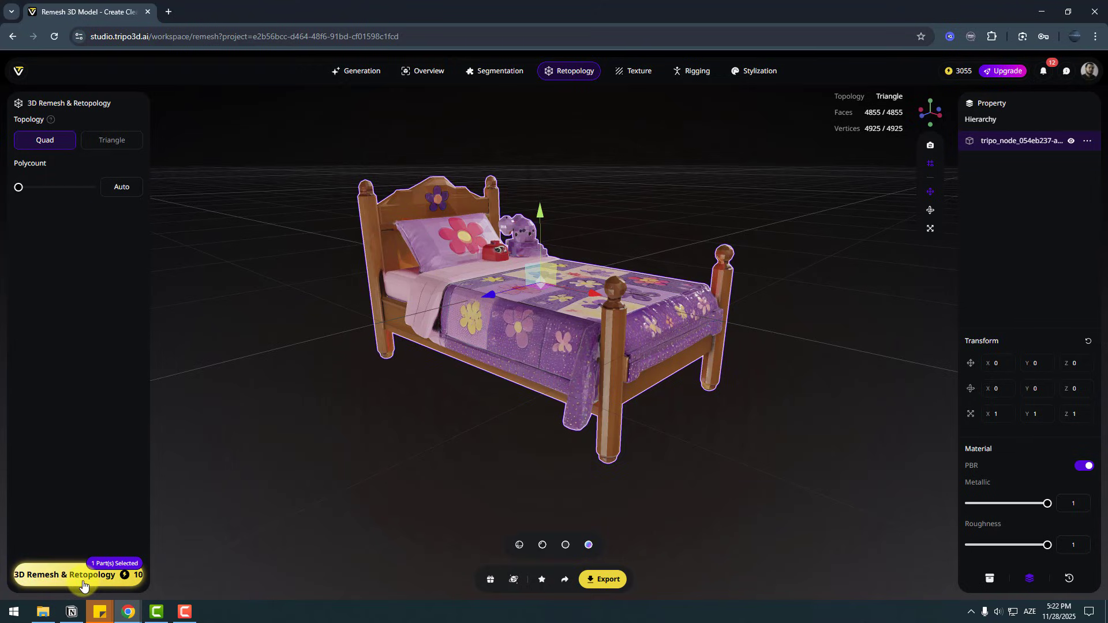
click(630, 70)
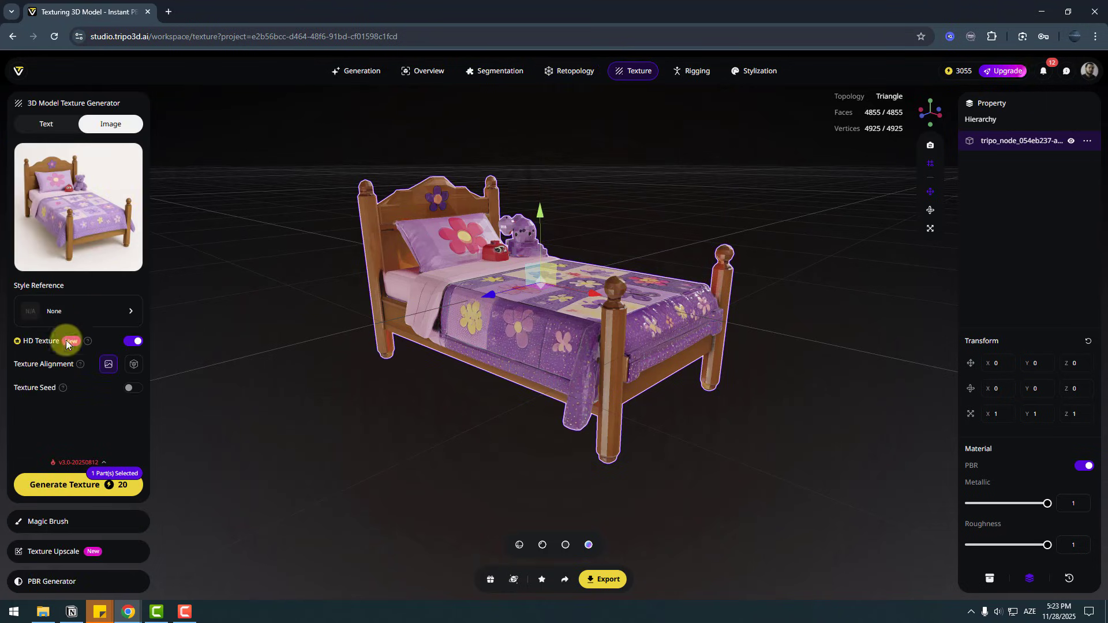
click(108, 313)
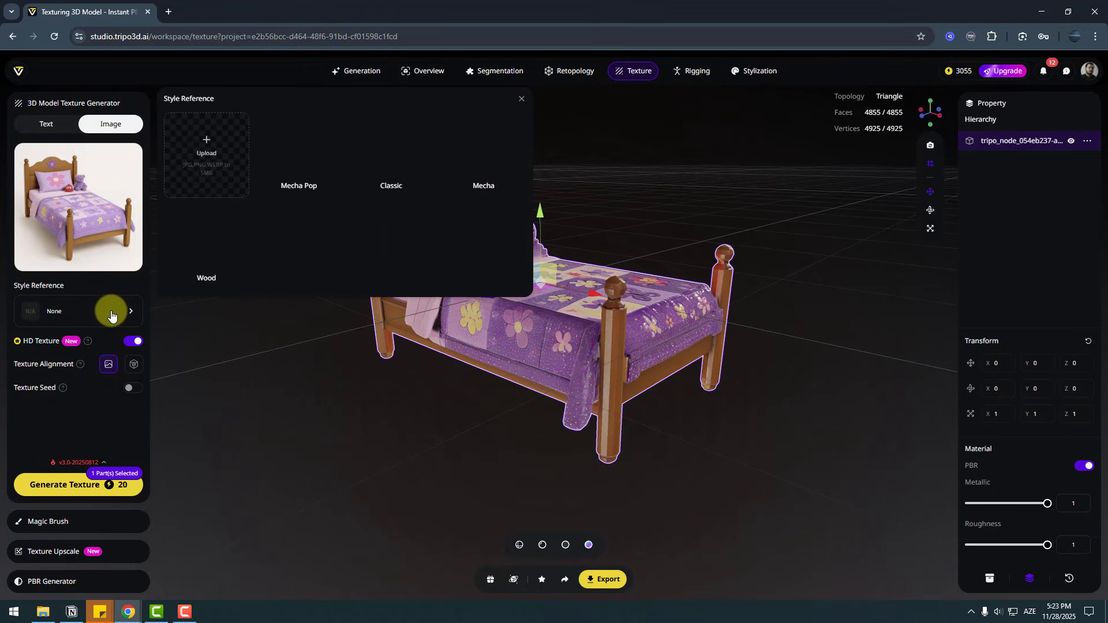
click(522, 99)
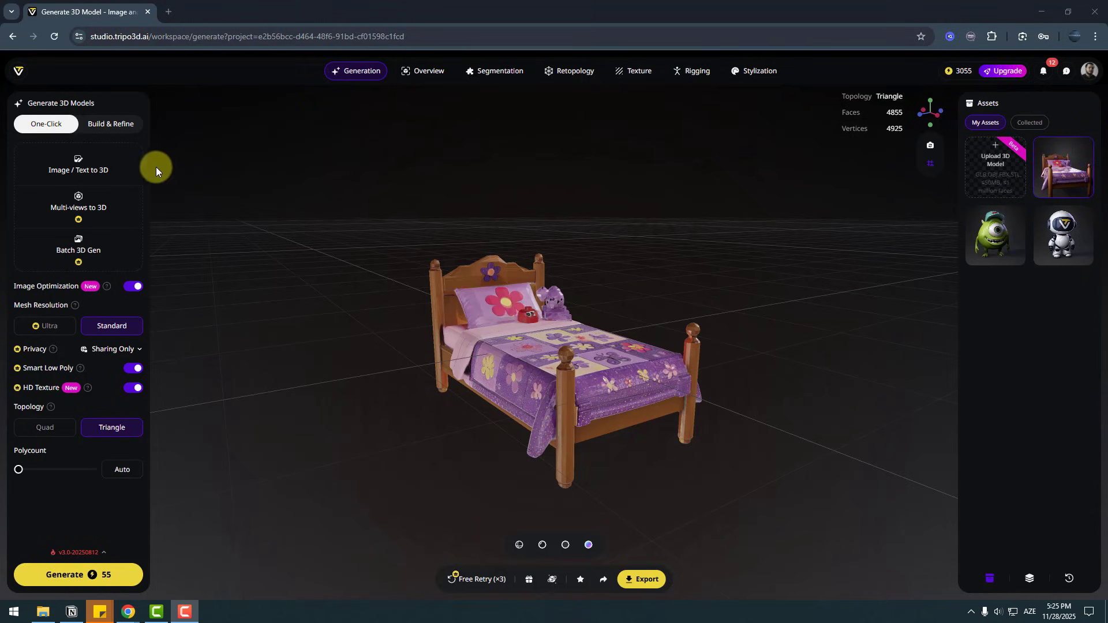
Step: Generate a T-pose image with FLUX.1 Kontext [pro] from "generate 3d character model Monster, Inc James P. Sullivan" and generate its Standard-resolution 3D model with Smart Low Poly off
click(78, 168)
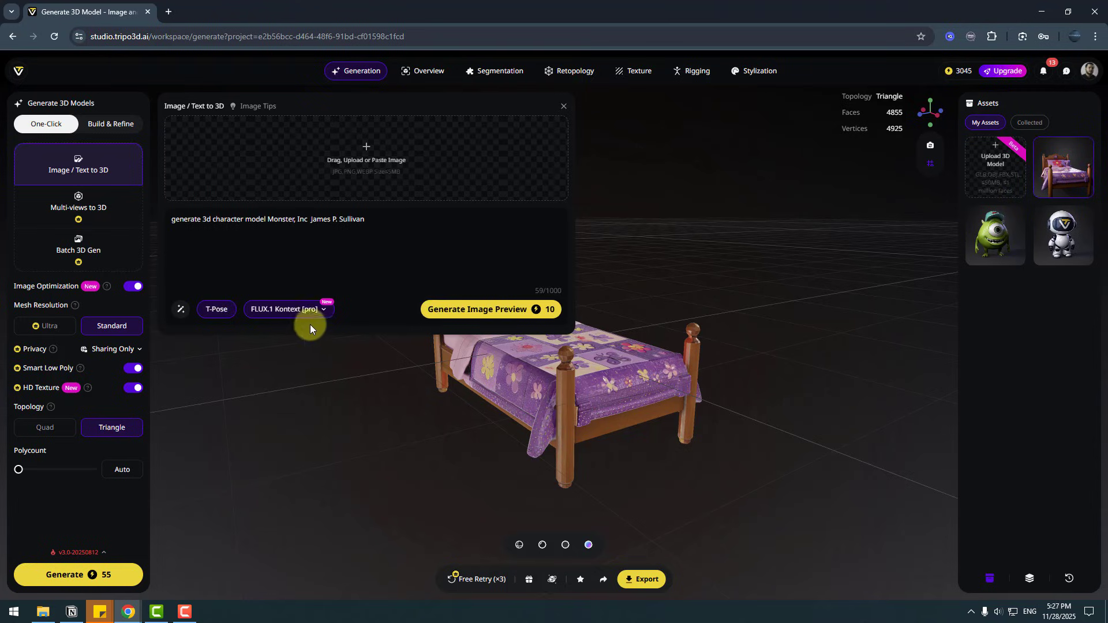
click(466, 312)
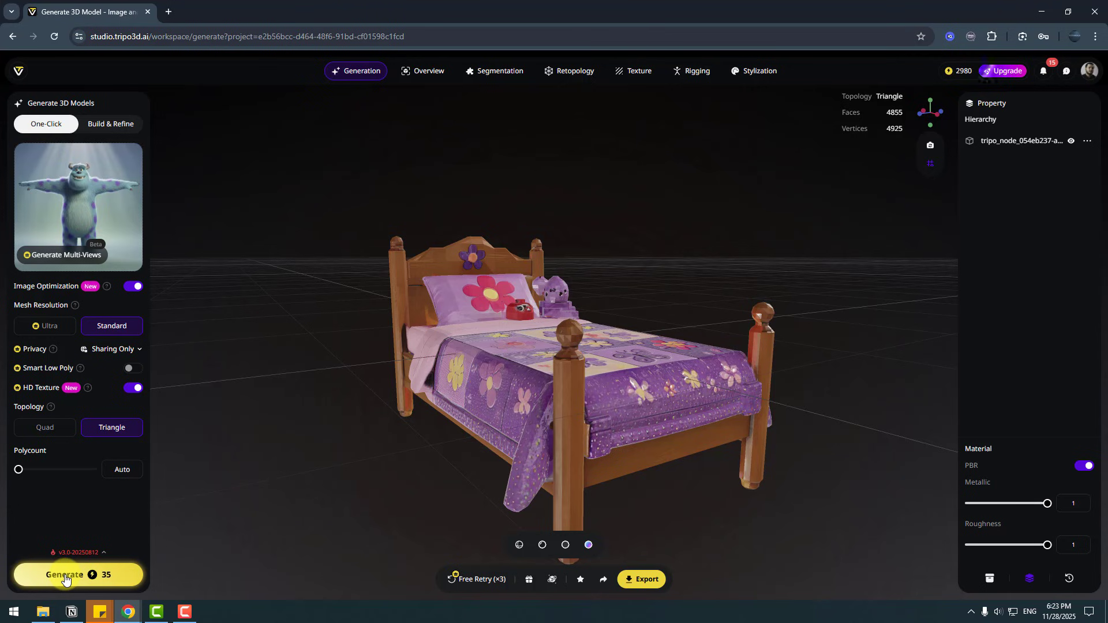
click(65, 575)
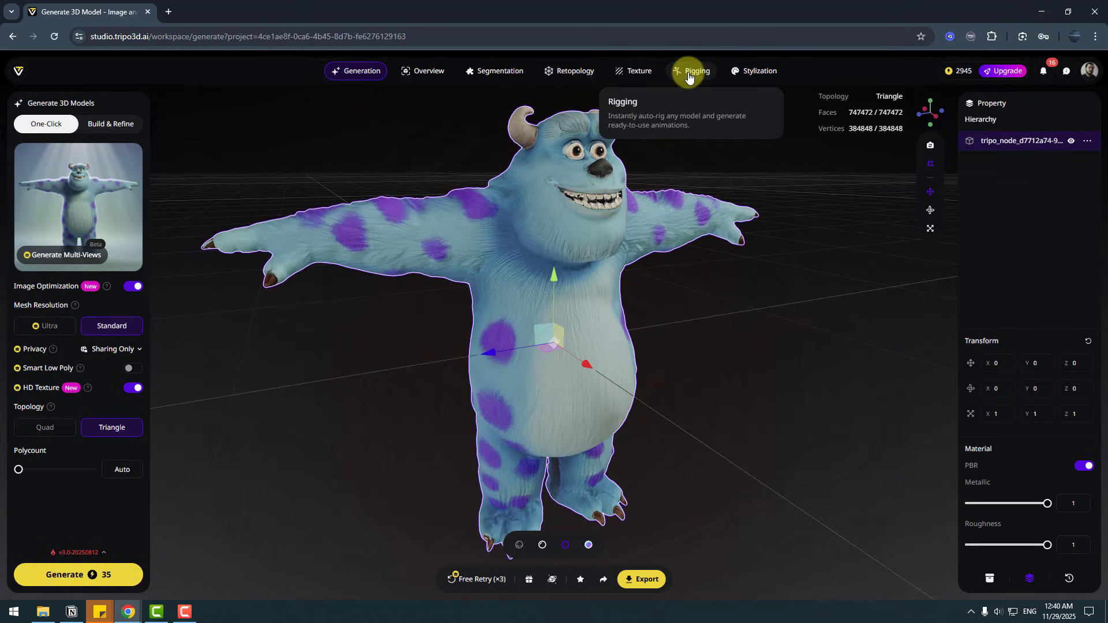
Step: Auto-rig the blue monster character and apply the walk animation from the Basic set, viewing its playback
click(680, 81)
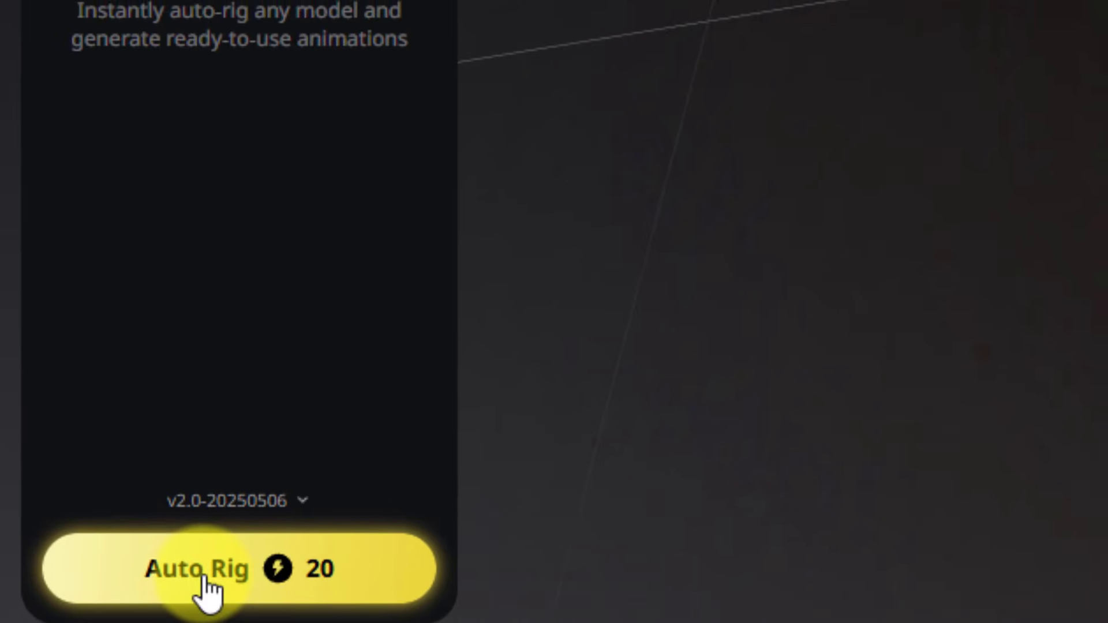
click(126, 577)
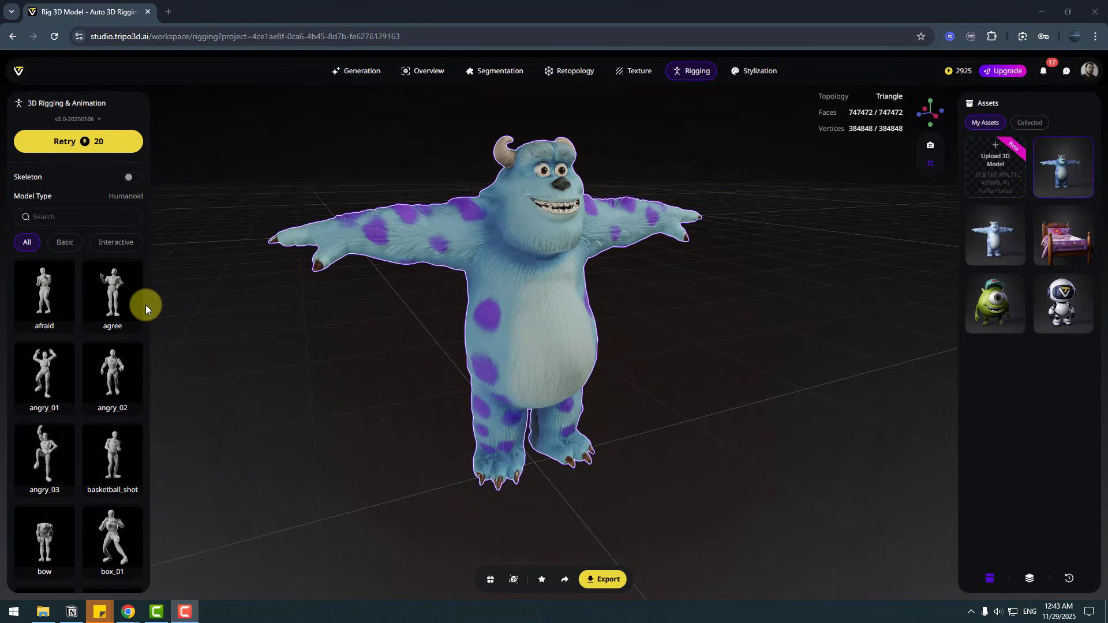
click(64, 241)
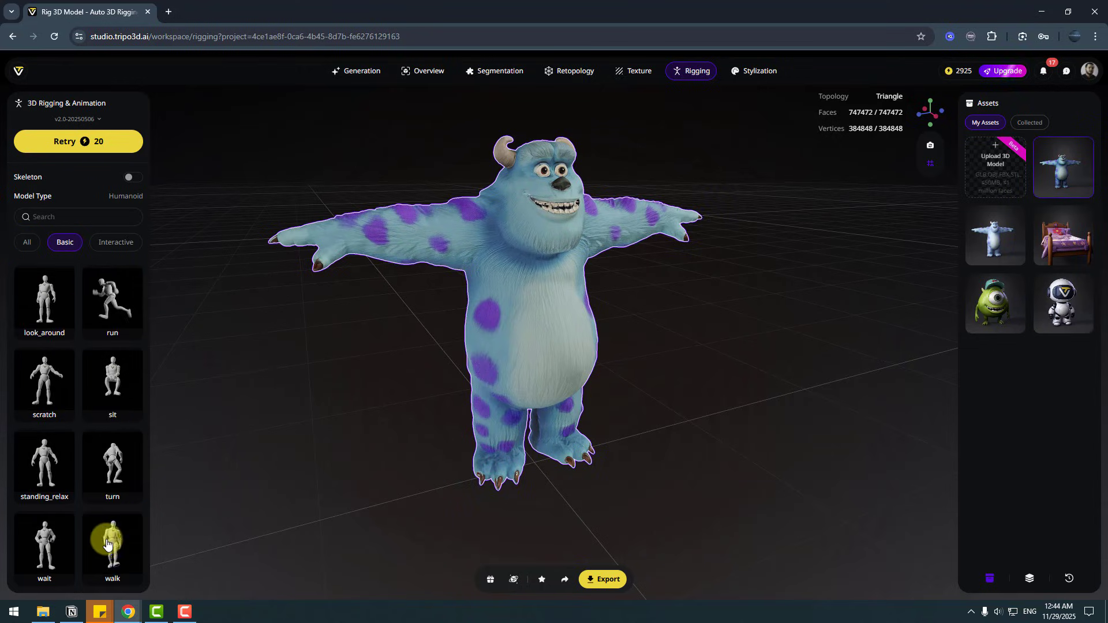
click(105, 543)
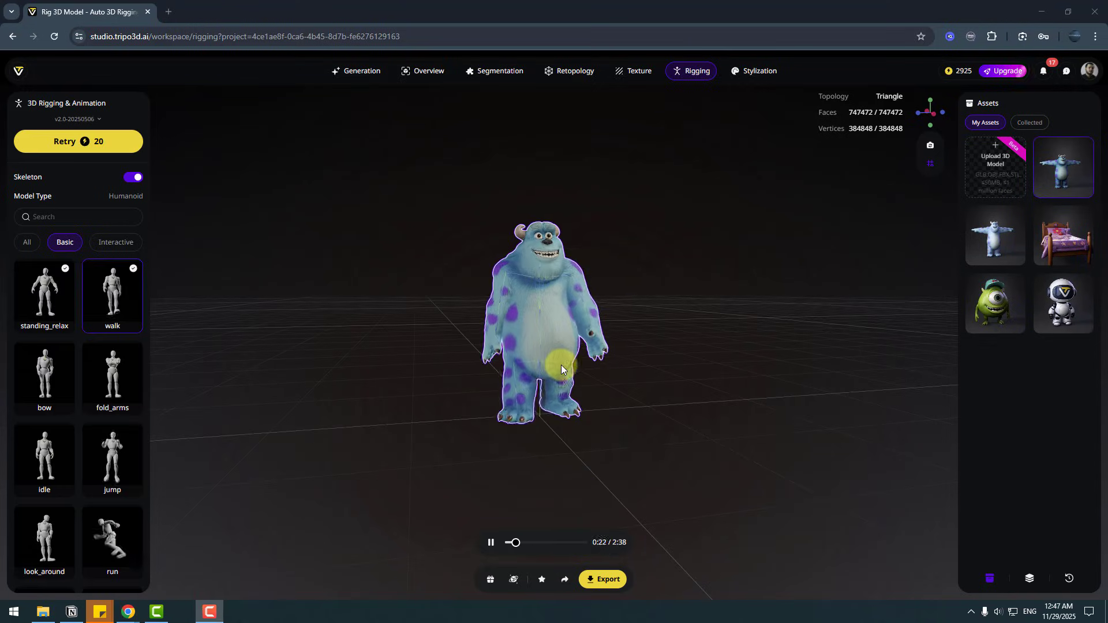
drag(560, 365, 577, 383)
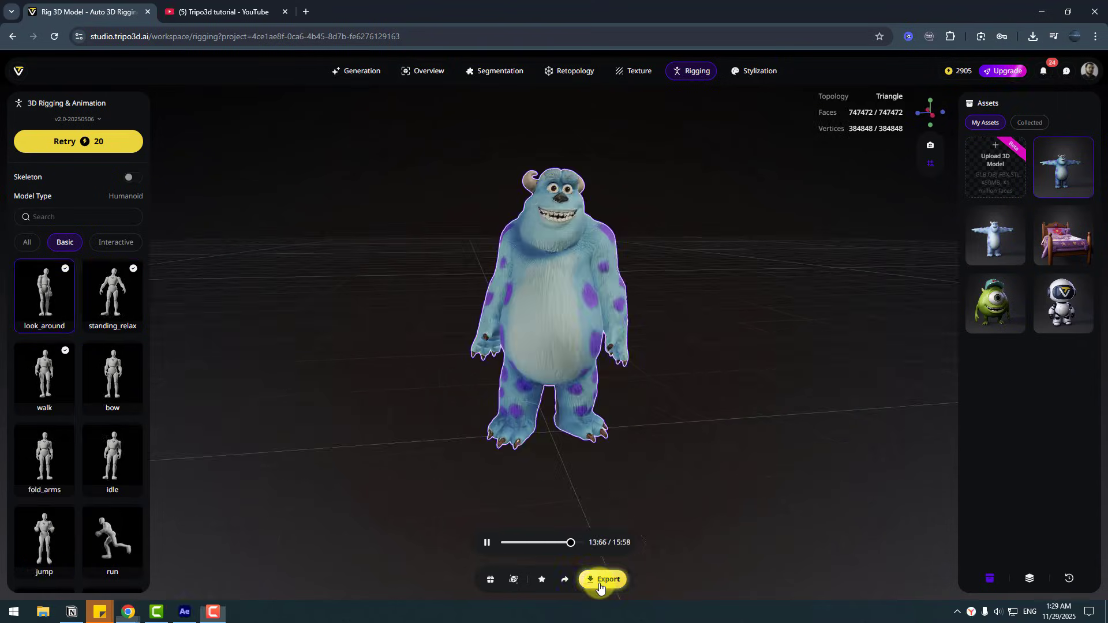
Step: Export the rigged character as Character-1 in GLB format with its skeleton and only the look_around animation
click(600, 581)
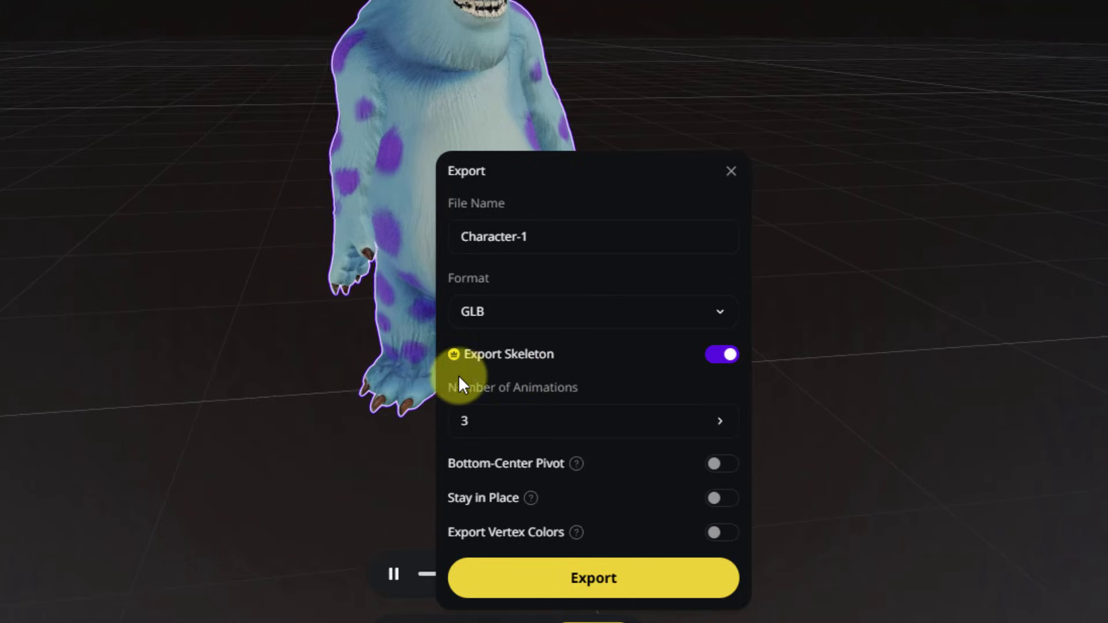
click(510, 429)
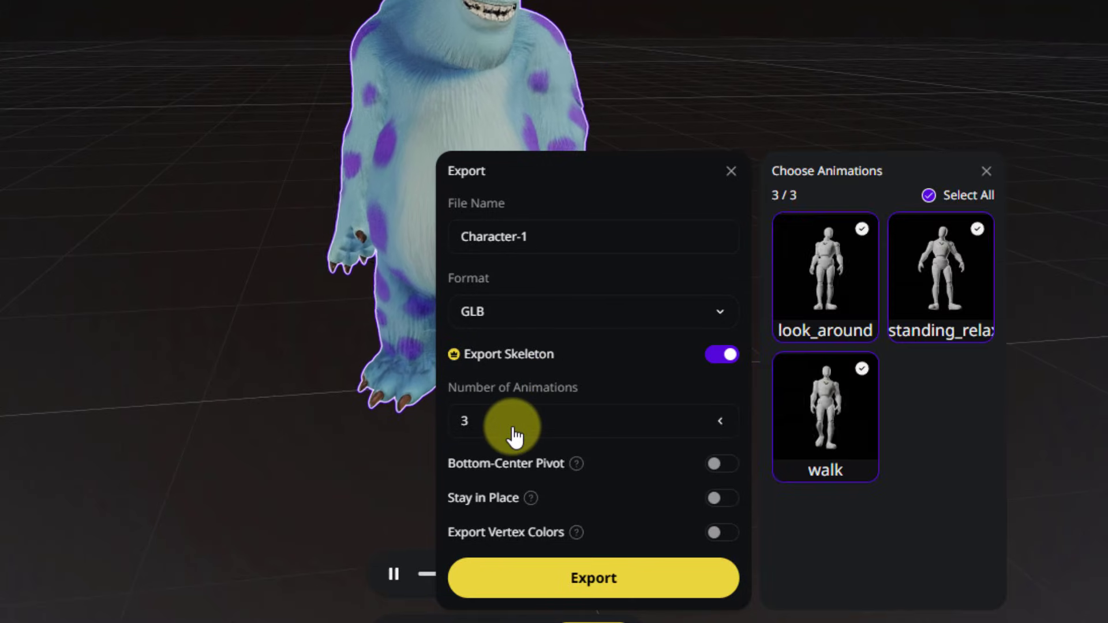
click(862, 371)
click(968, 267)
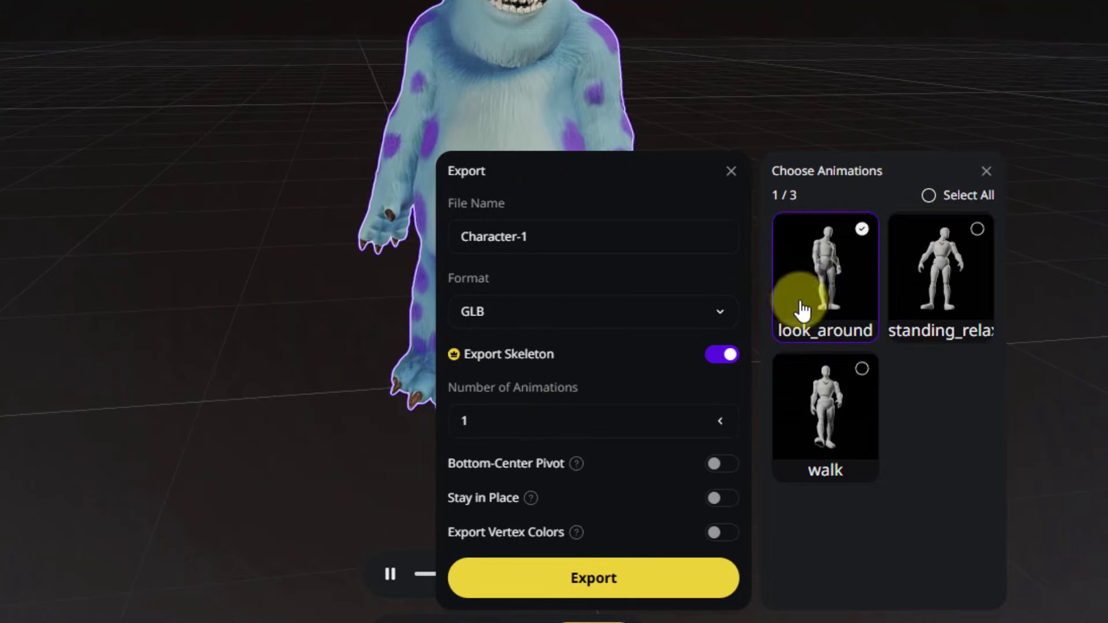
click(569, 582)
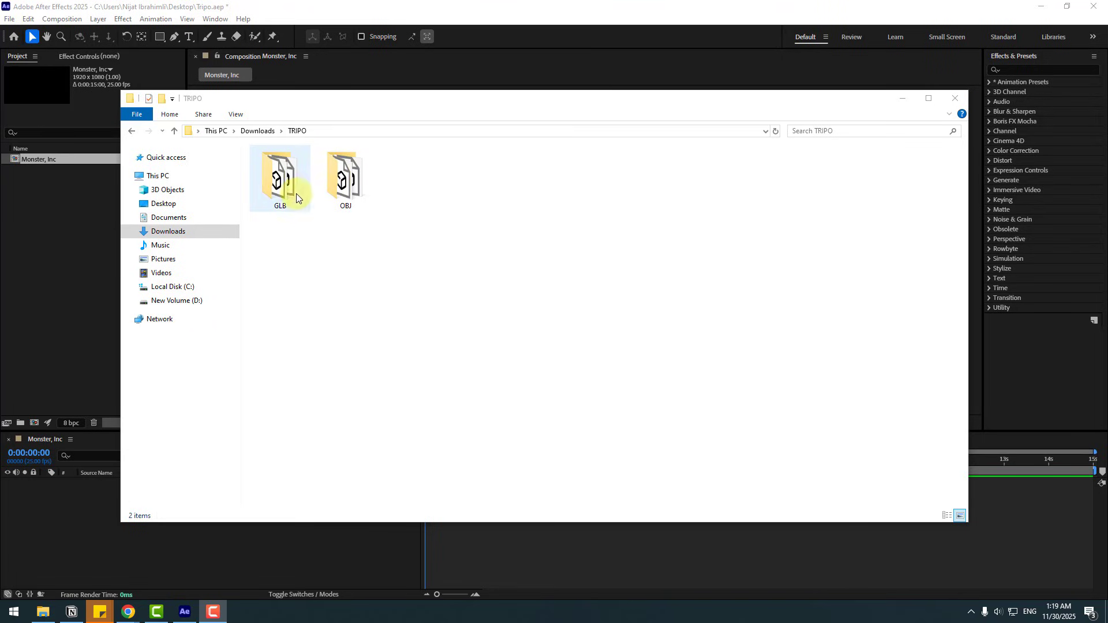
Step: Switch to After Effects and import the models from the GLB folder inside Downloads > TRIPO into the project
double_click(281, 179)
drag(301, 311, 70, 230)
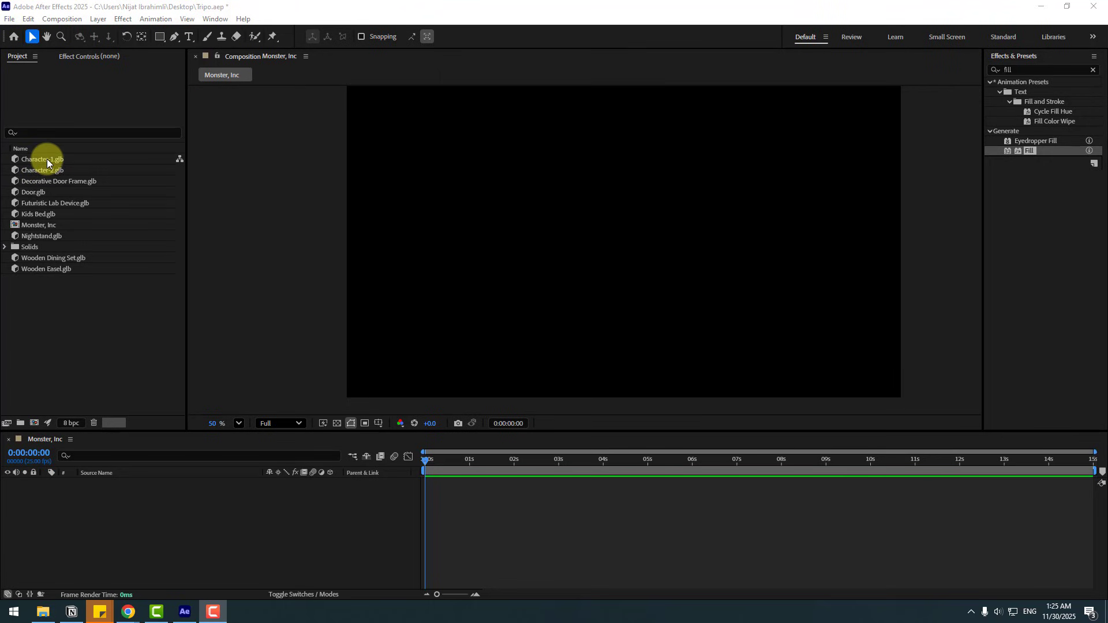
Step: Add Character-1.glb to the Monster, Inc composition and set its Y Rotation to 90°
drag(46, 159, 154, 532)
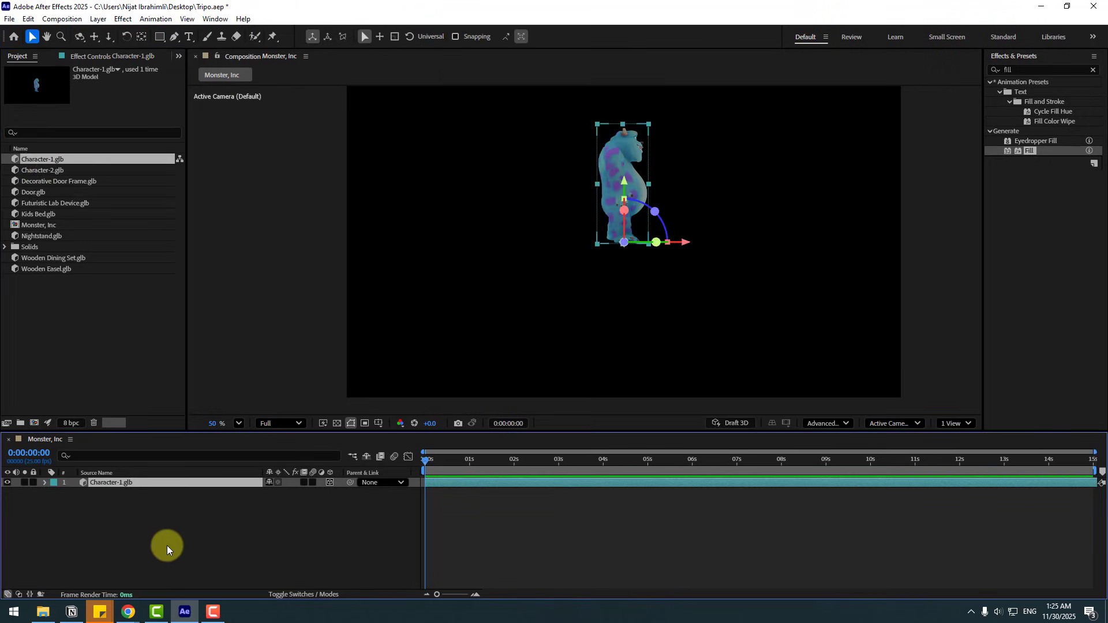
key(r)
click(279, 513)
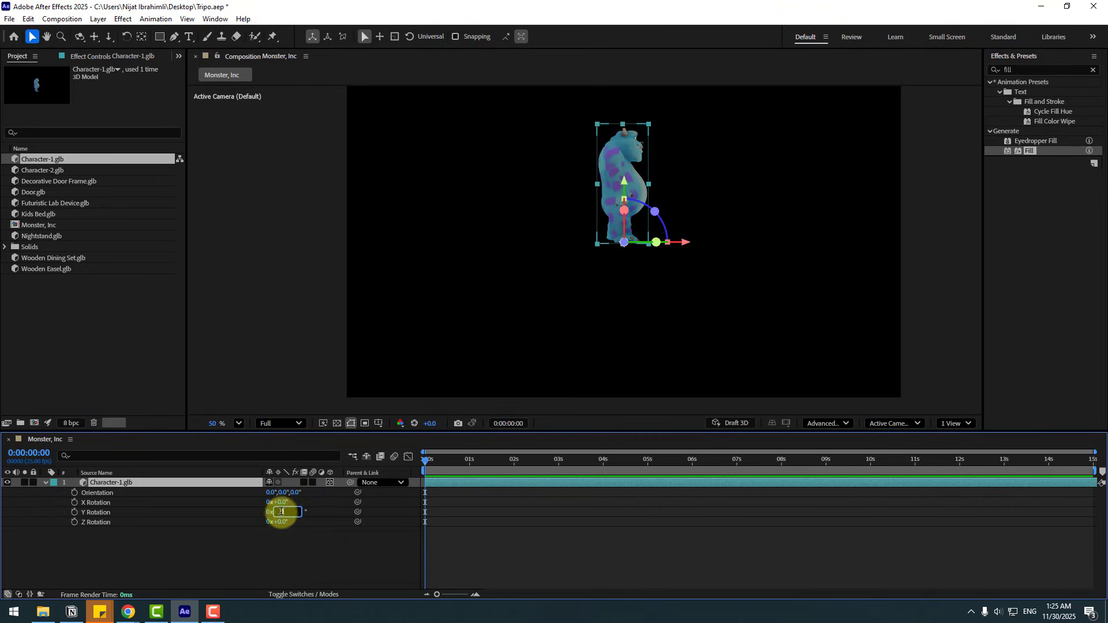
text(90)
key(Return)
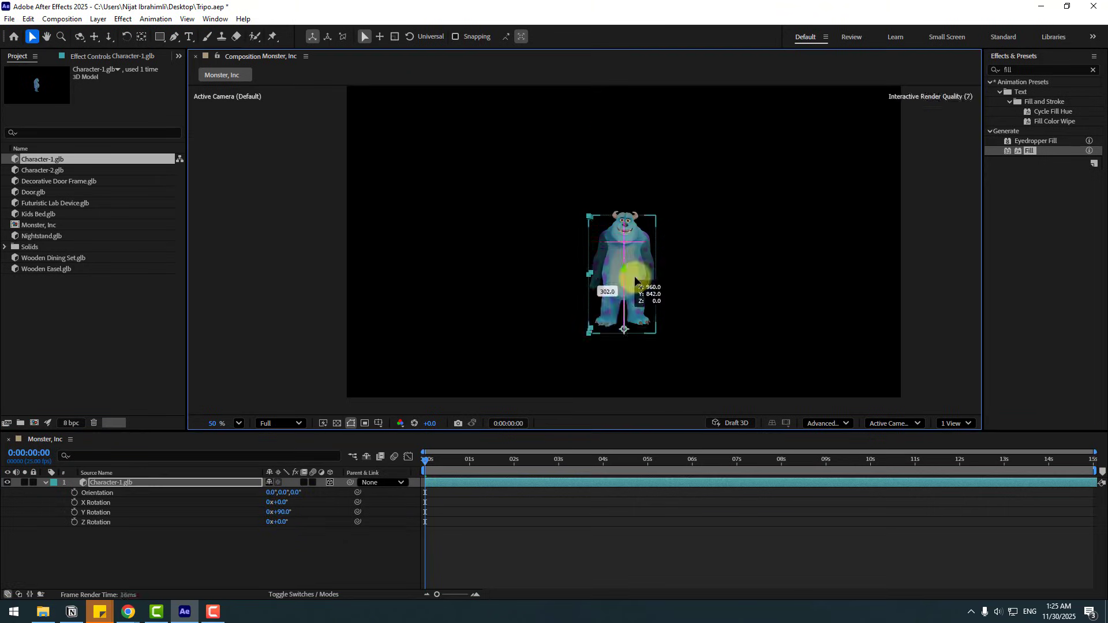
Step: Add Character-2.glb above the Character-1 layer and rotate it around Y so it faces the front
click(56, 169)
drag(52, 173, 94, 483)
click(44, 495)
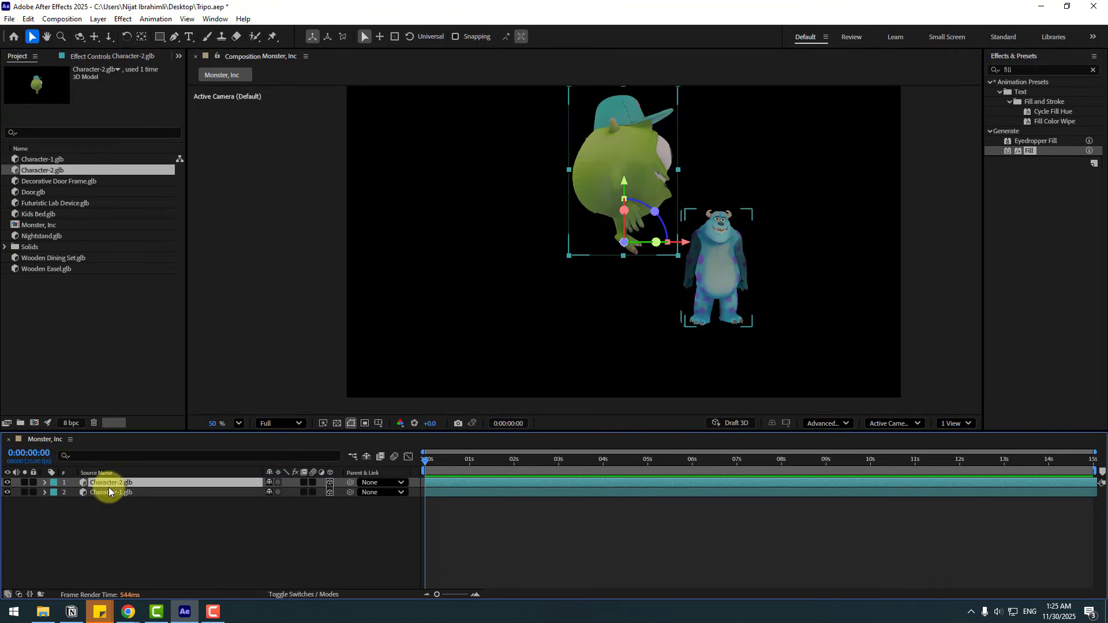
key(r)
drag(278, 512, 300, 512)
click(115, 531)
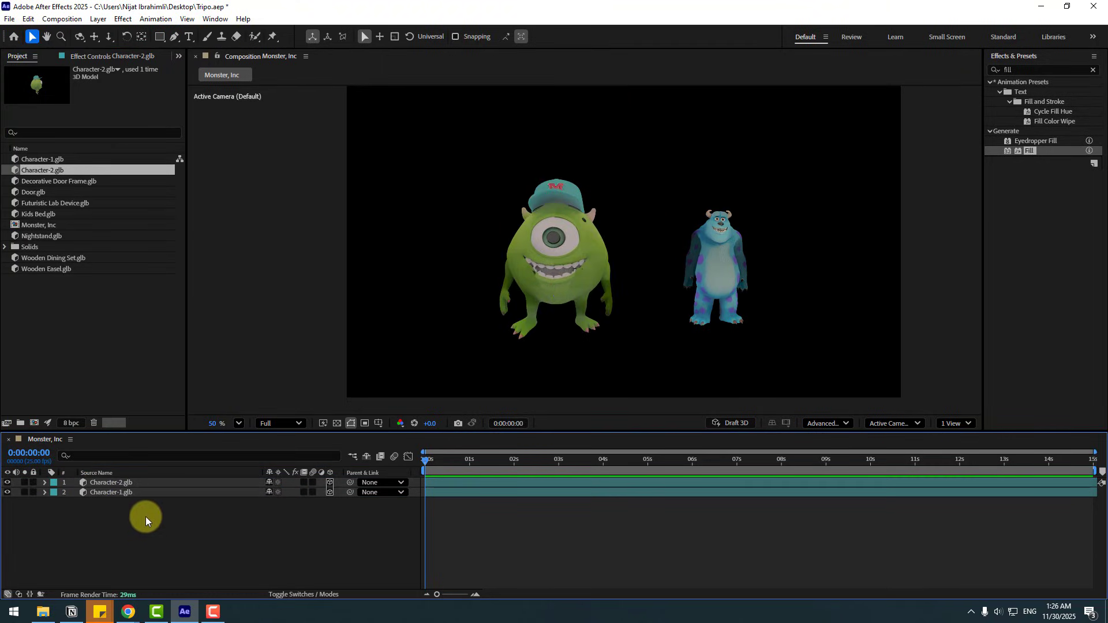
Step: Create a two-node camera with the 35mm preset
right_click(168, 524)
mouse_move(270, 389)
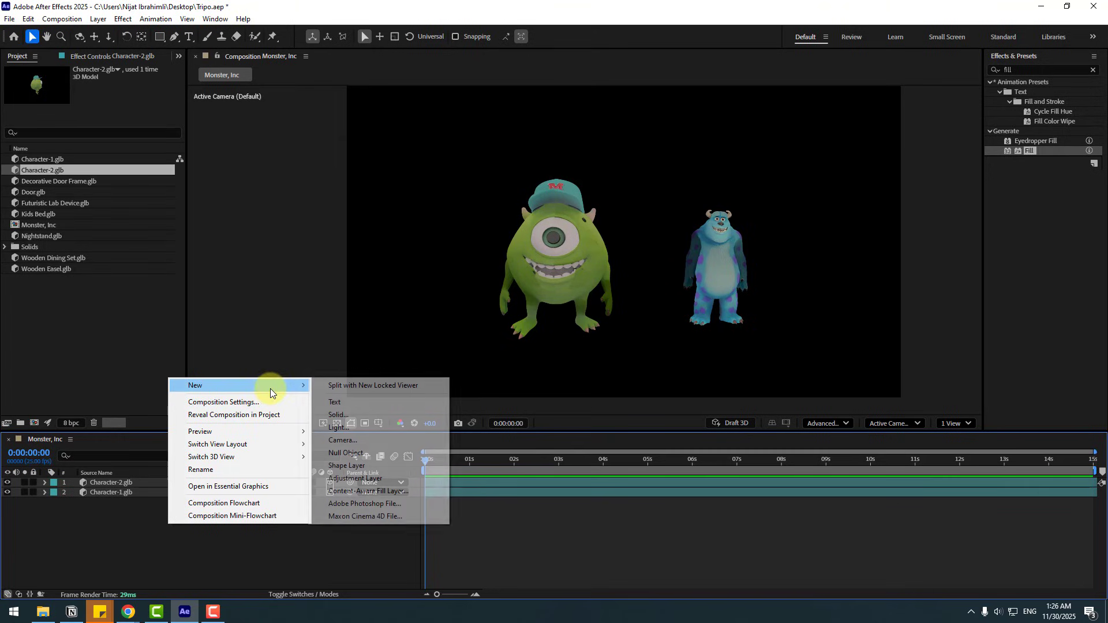
click(343, 440)
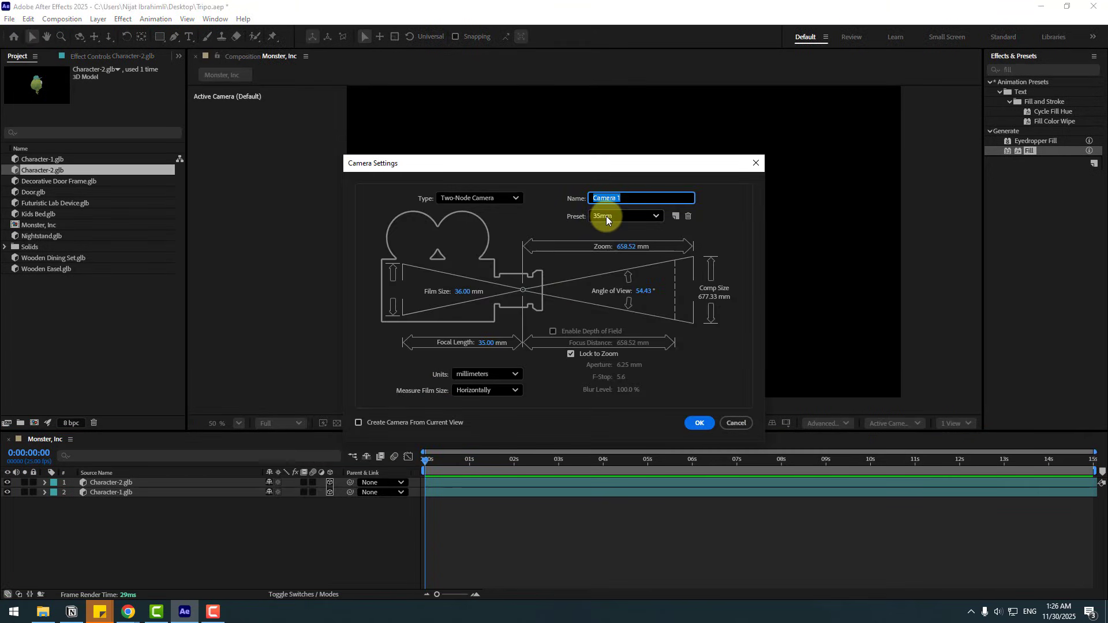
click(696, 424)
Step: Create a 1920 x 1080 px solid named planet_1 with the light grey colour ECECEC
right_click(130, 535)
mouse_move(247, 408)
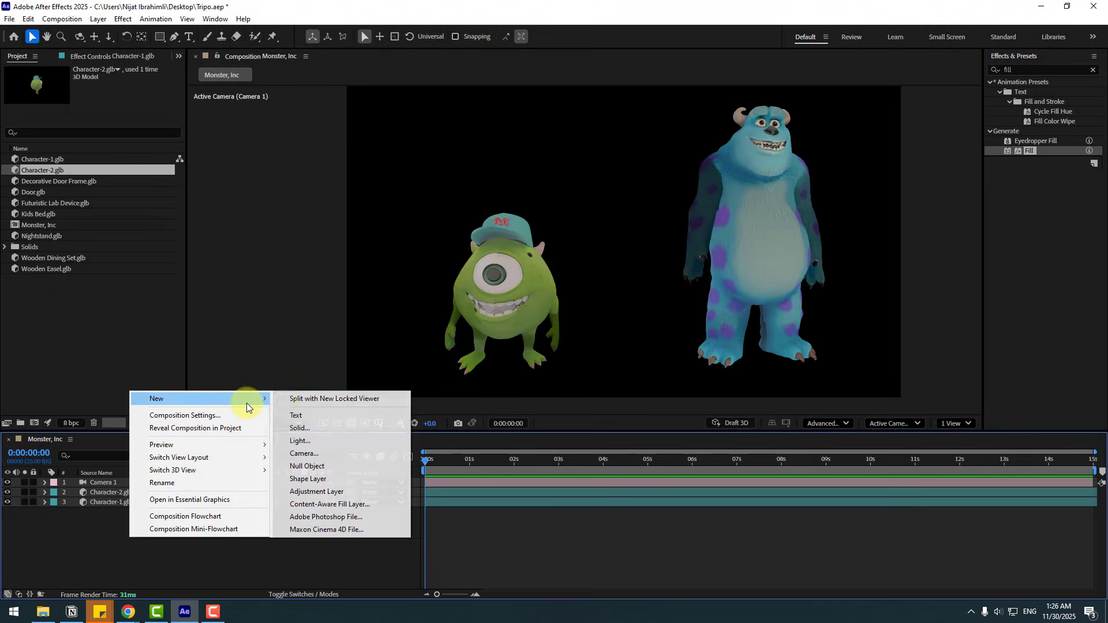
click(296, 428)
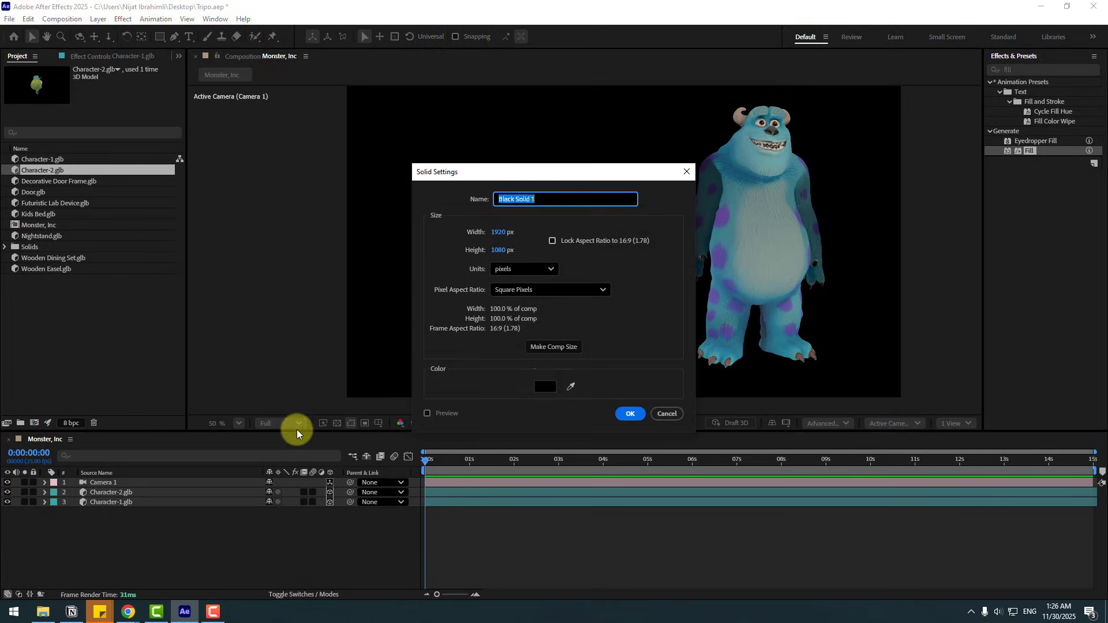
text(planet_1)
click(545, 387)
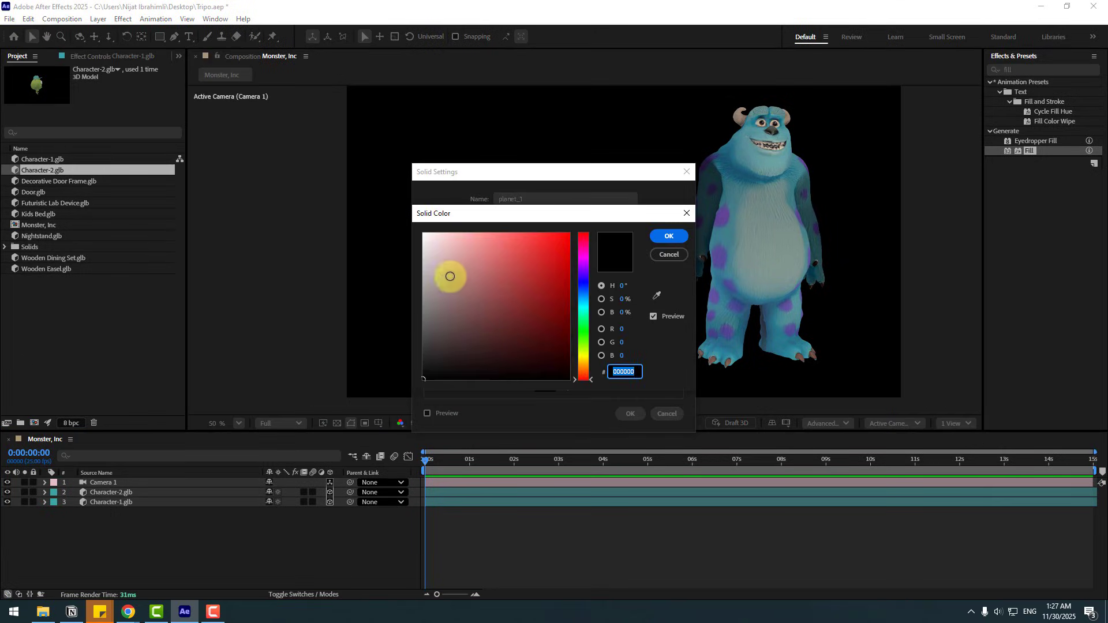
drag(448, 274, 417, 243)
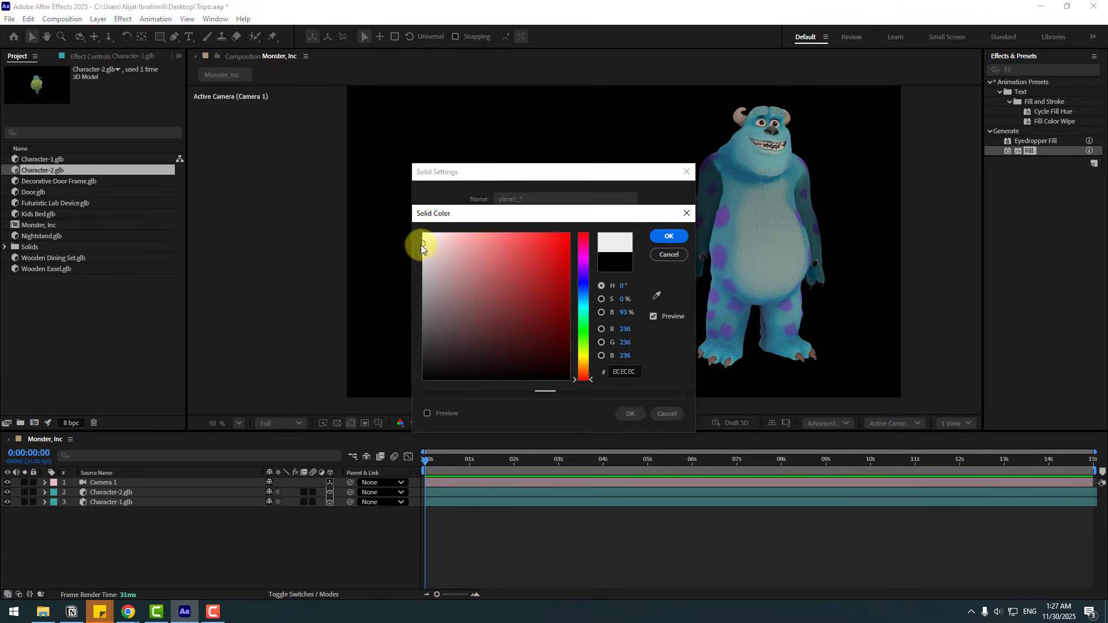
click(652, 233)
click(634, 417)
Step: Make planet_1 a 3D layer with X Rotation 90° and lower it to the characters' feet as a floor
click(331, 482)
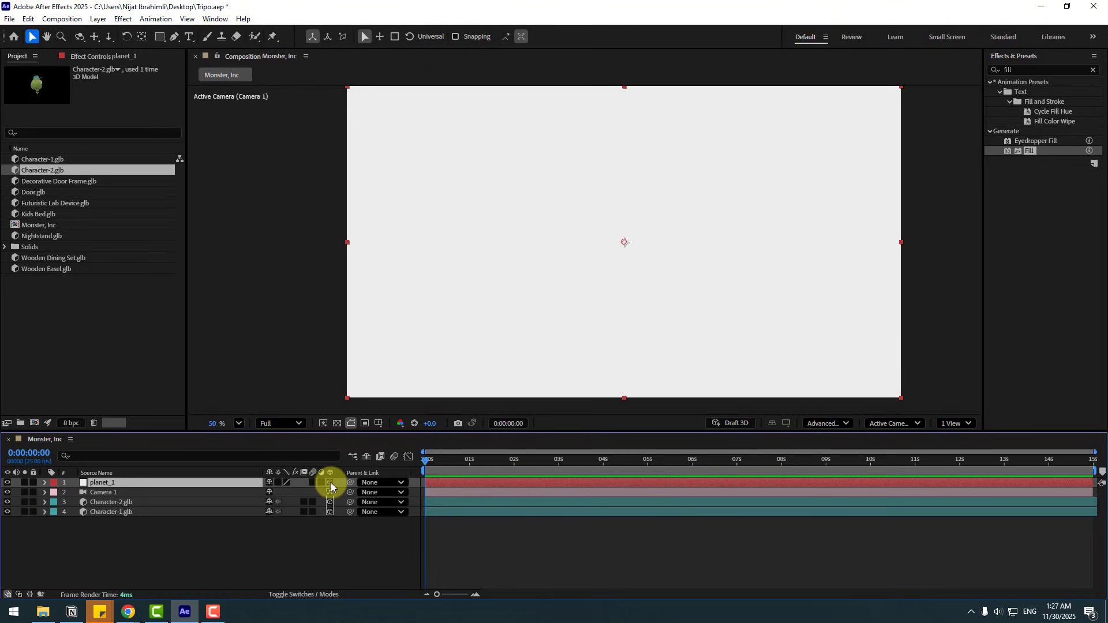
key(r)
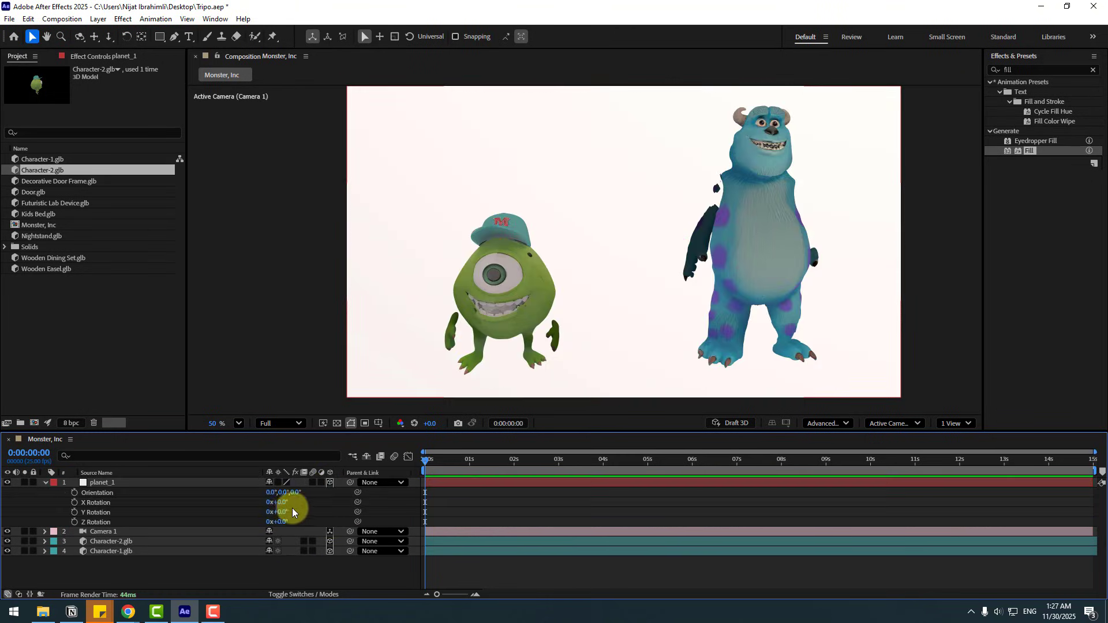
click(284, 503)
text(90)
key(Return)
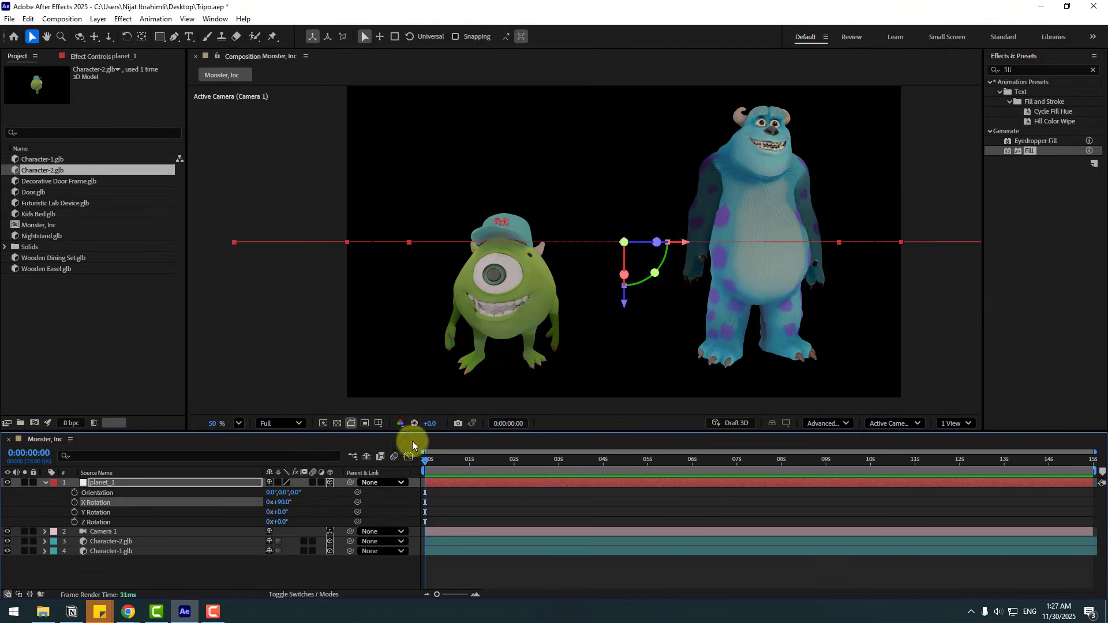
drag(622, 310, 618, 435)
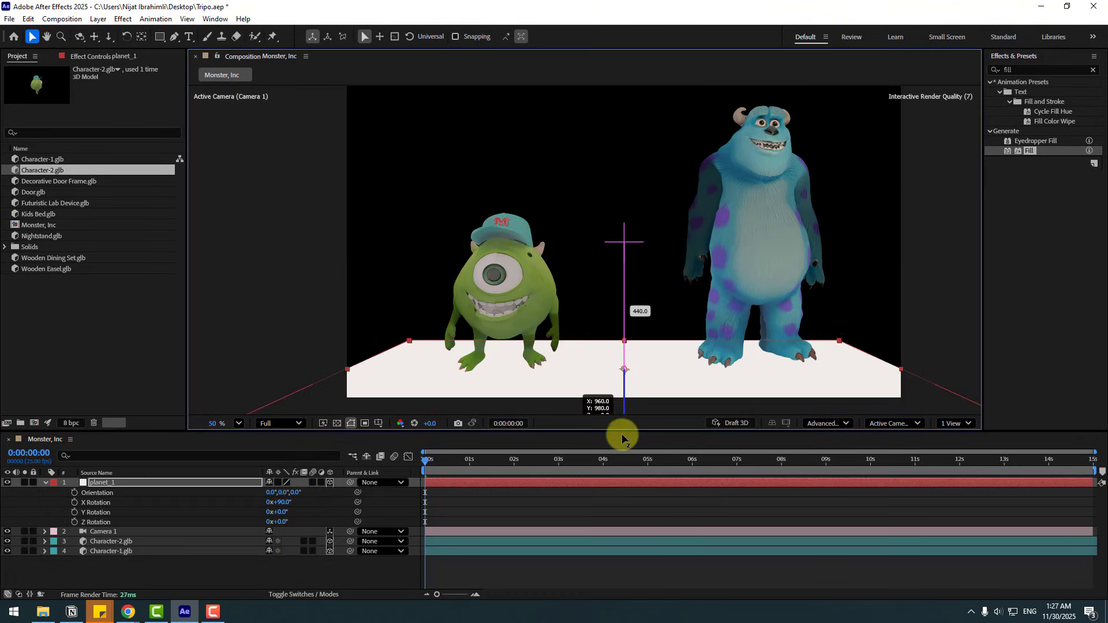
Step: Import interior.exr from Blender's studiolights world folder and add it to the composition as a hidden top layer
click(120, 344)
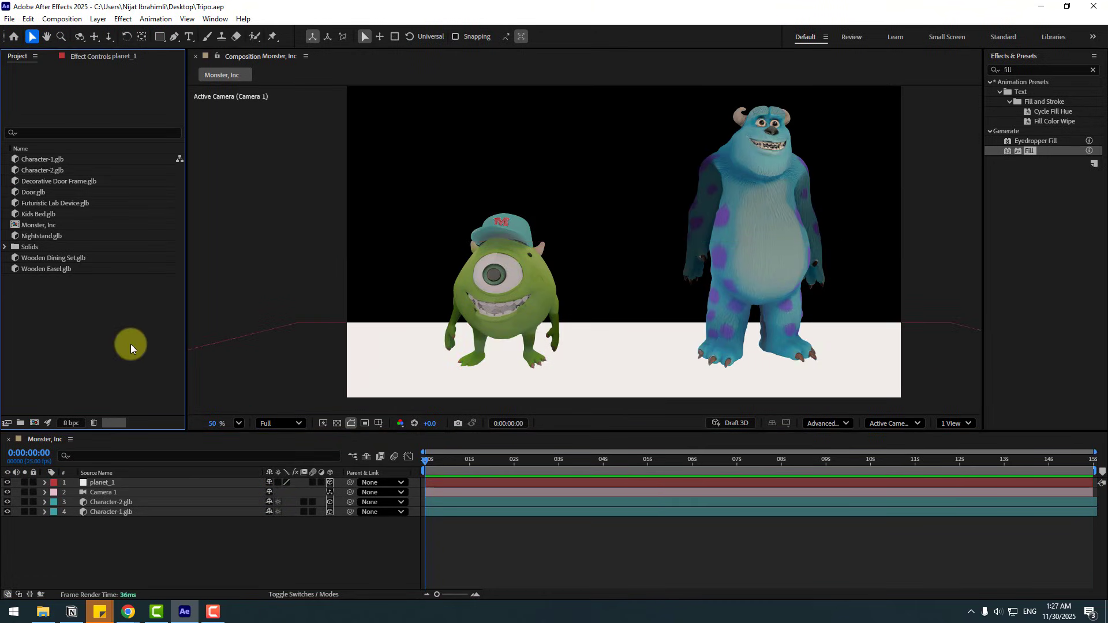
right_click(119, 322)
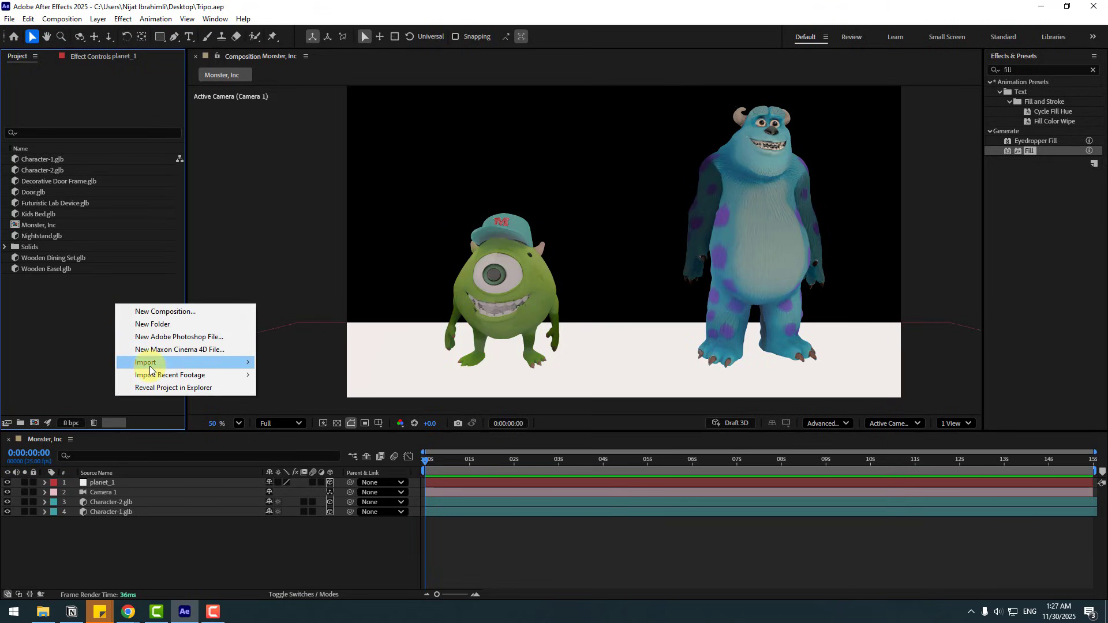
mouse_move(150, 364)
click(277, 363)
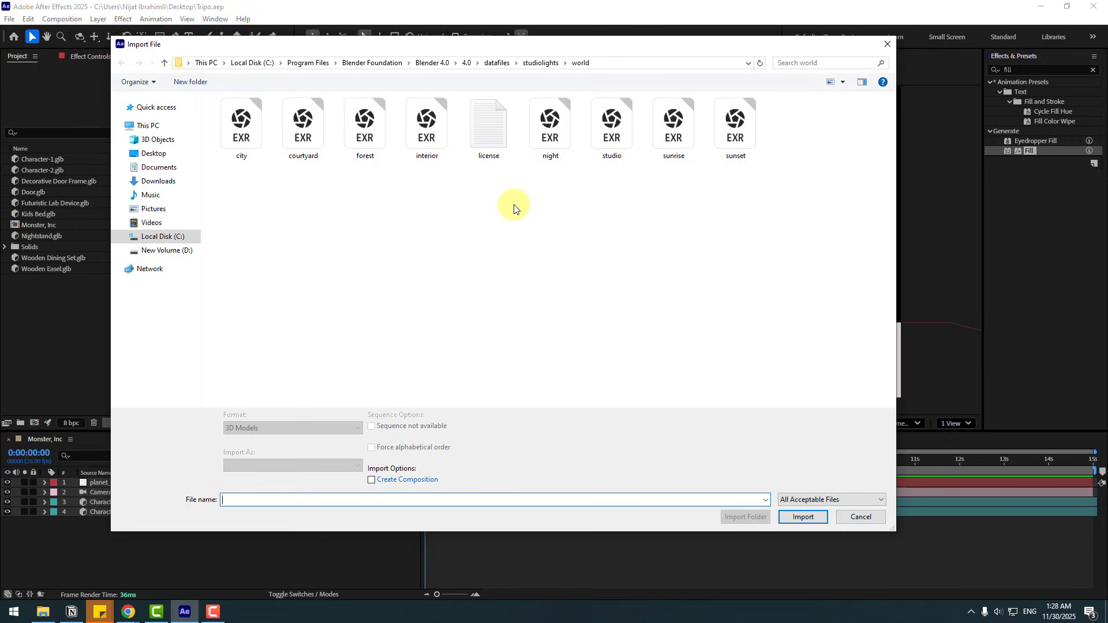
click(427, 124)
click(795, 509)
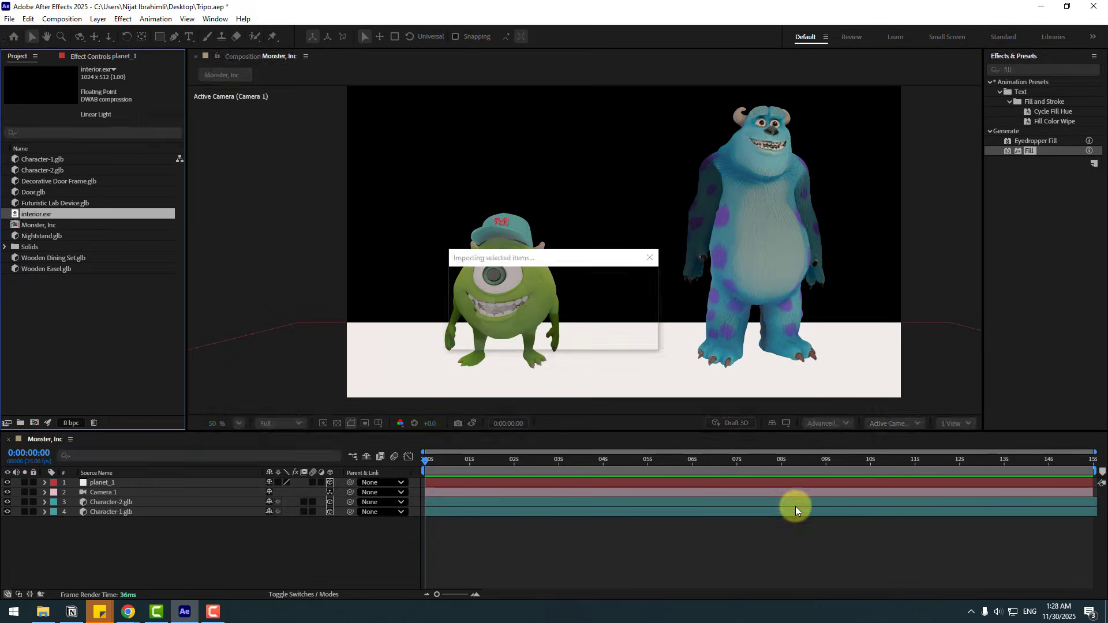
drag(40, 215, 95, 478)
click(8, 483)
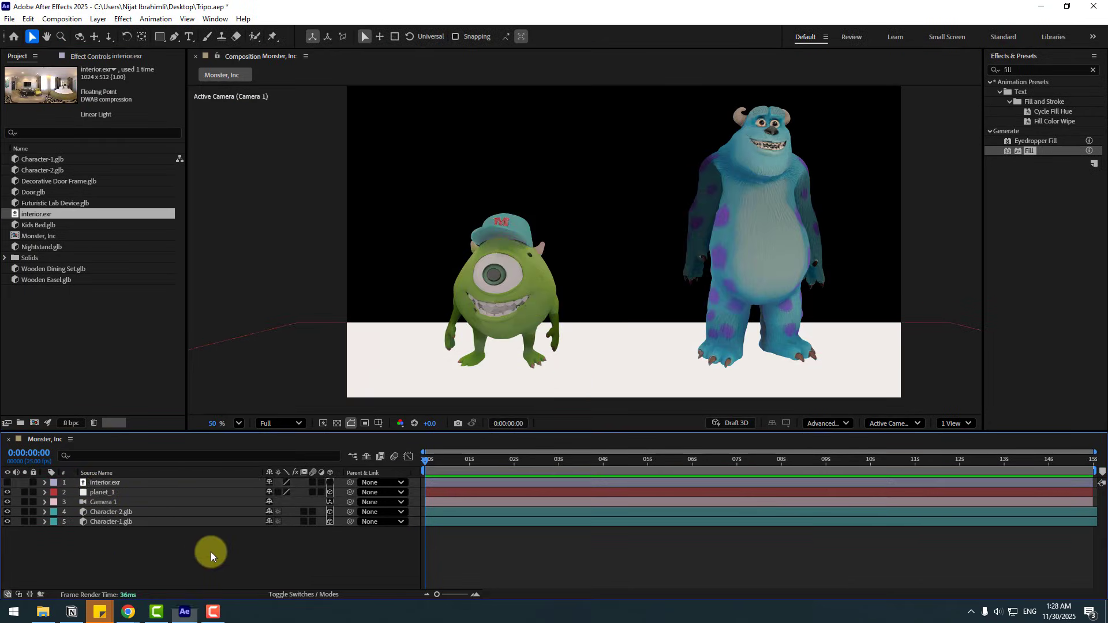
Step: Create an Environment light with 100% intensity, Casts Shadows enabled and 100% shadow darkness
right_click(165, 549)
mouse_move(259, 410)
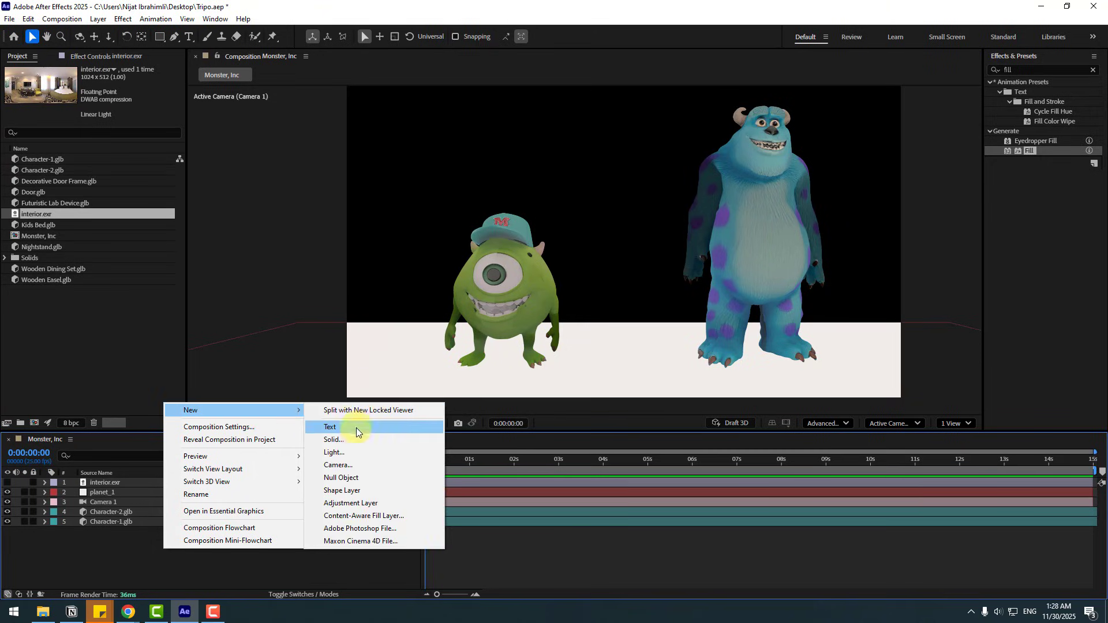
click(336, 452)
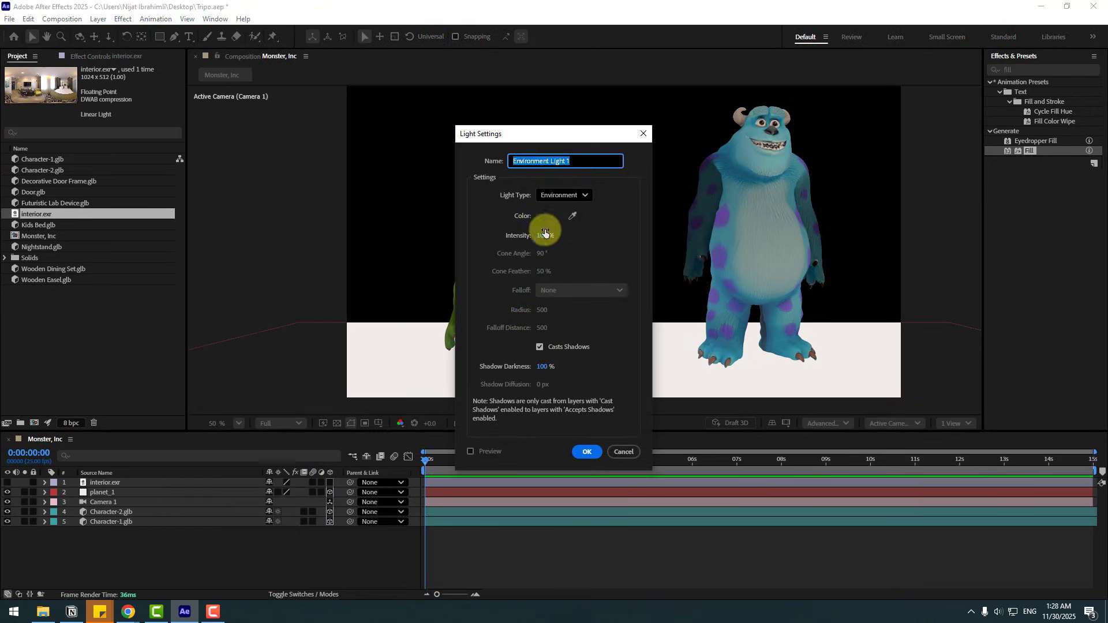
click(543, 194)
click(569, 271)
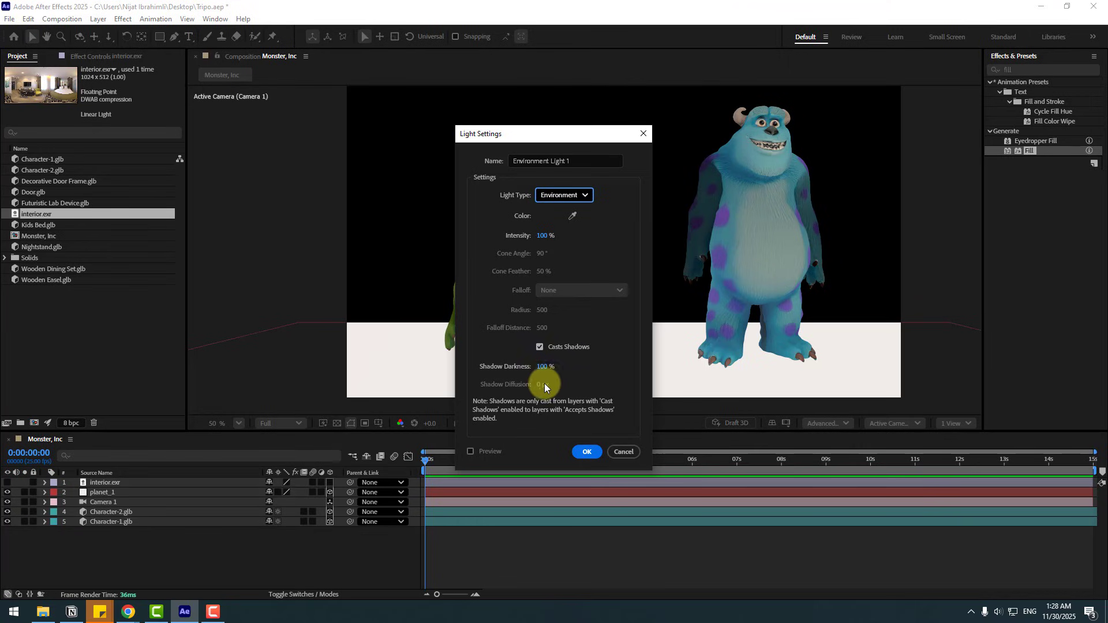
click(584, 453)
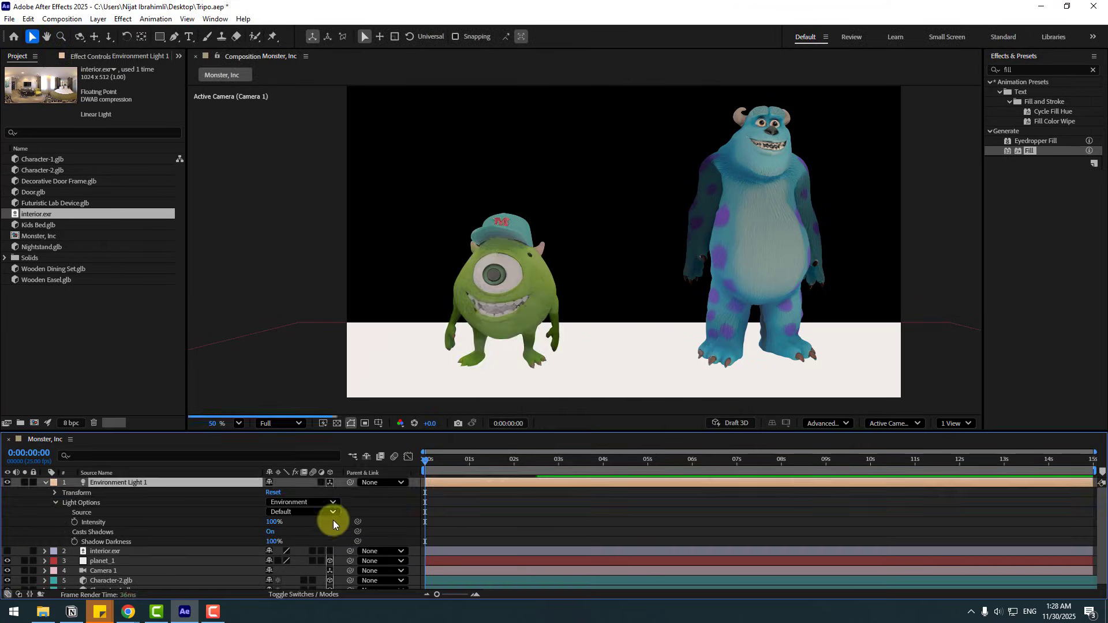
Step: Set the environment light's source to interior.exr, turn Casts Shadows off and set its intensity to 110%
click(274, 512)
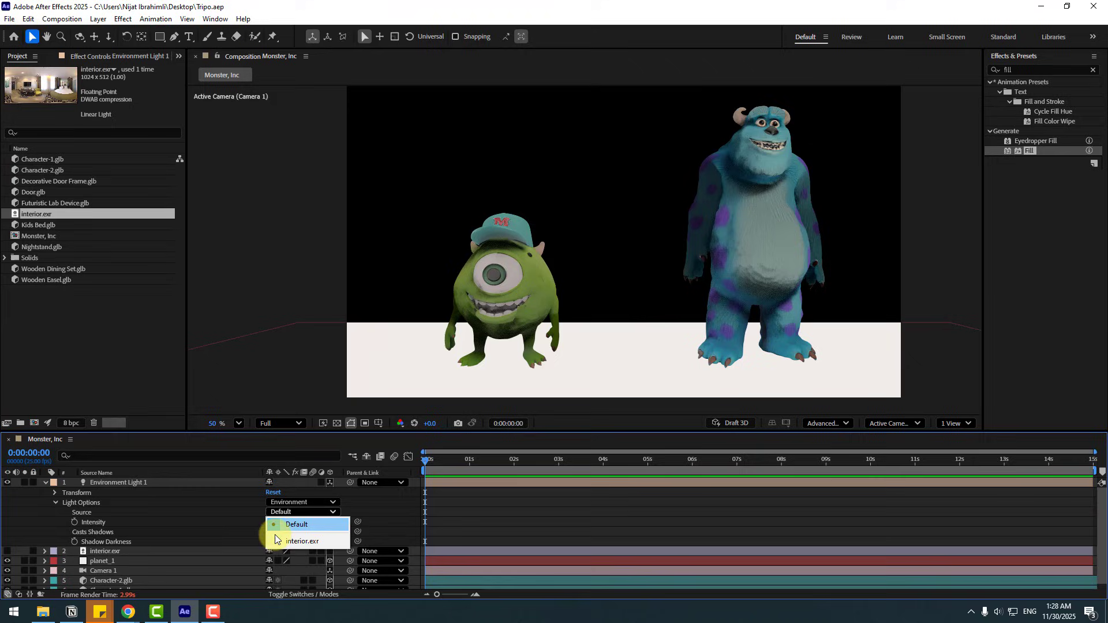
click(318, 542)
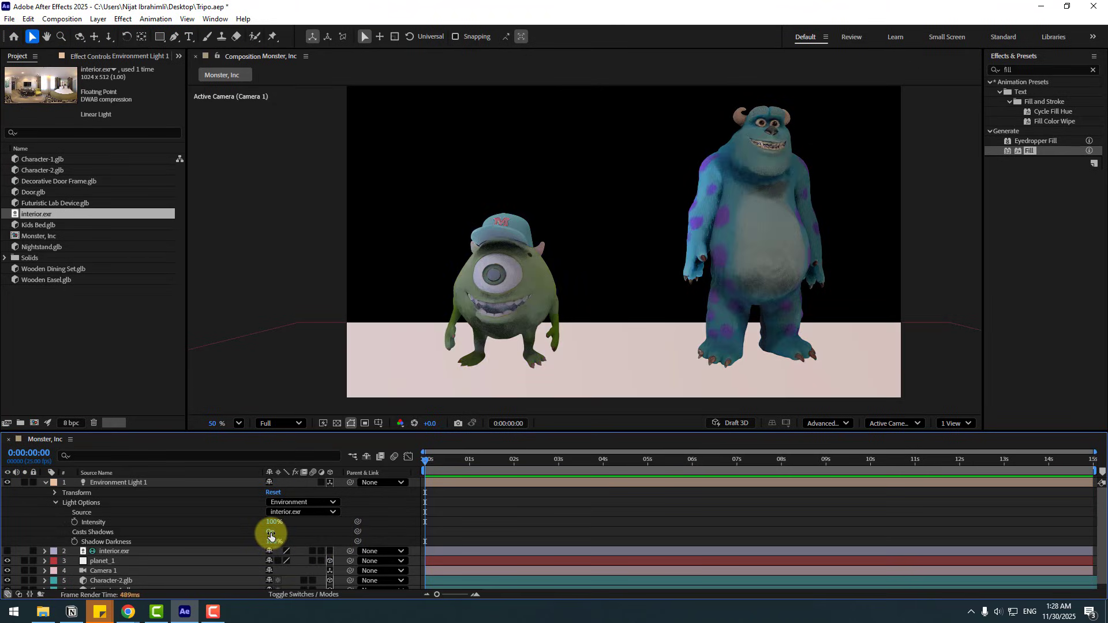
click(271, 532)
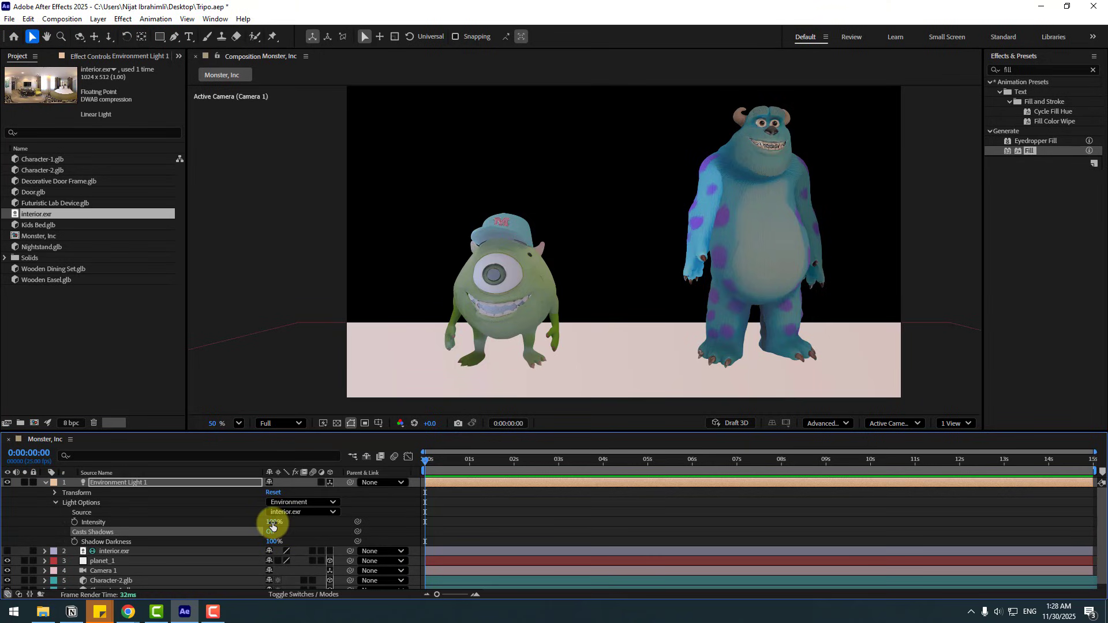
mouse_move(272, 526)
mouse_down()
mouse_move(289, 522)
mouse_move(277, 521)
mouse_up()
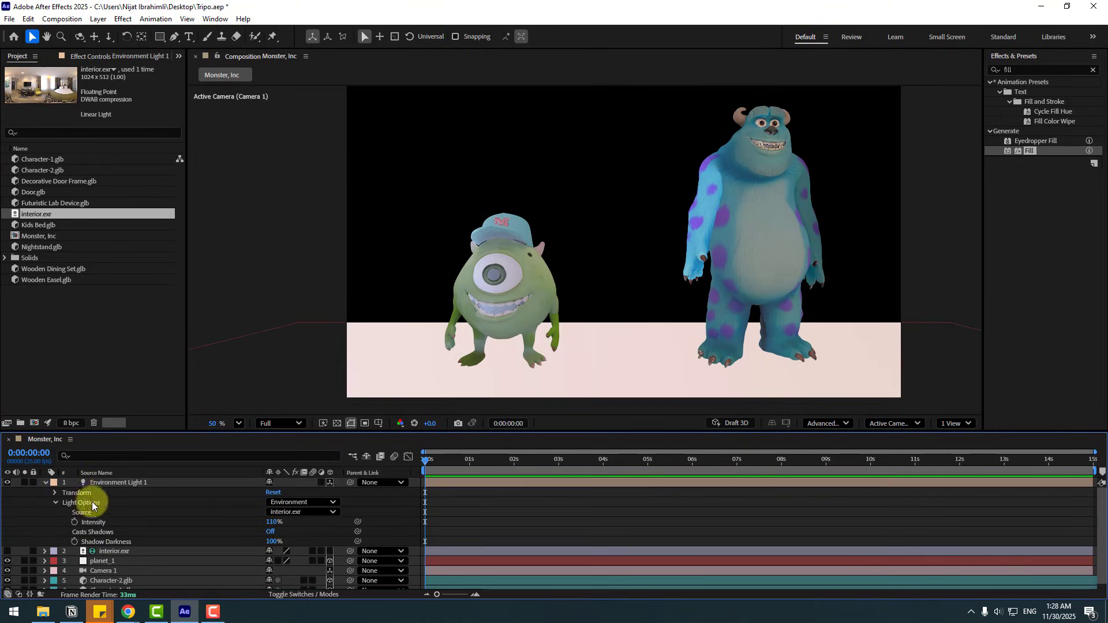
Step: Rotate the environment light around Y so both characters and the floor are lit more brightly
click(53, 492)
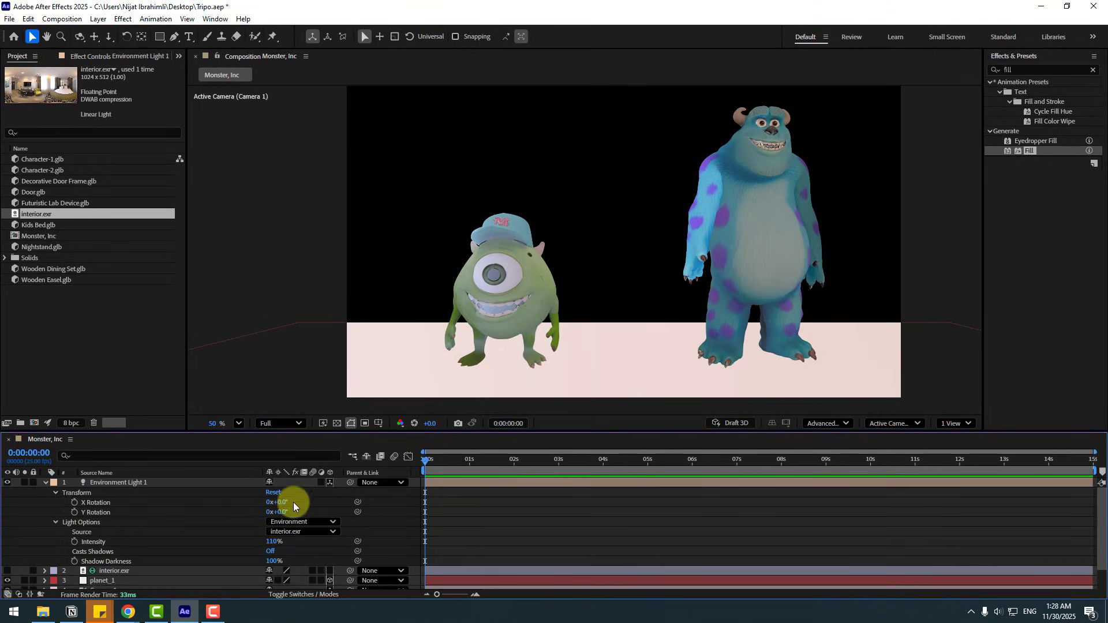
drag(281, 515, 316, 502)
click(142, 554)
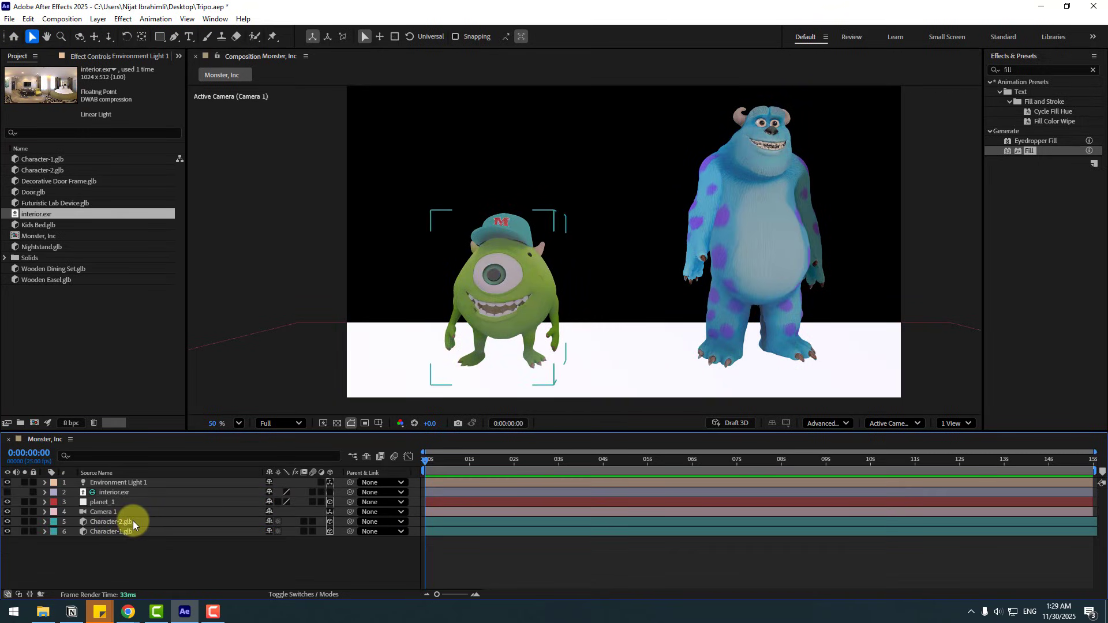
Step: Create an orbit null for Camera 1
click(112, 511)
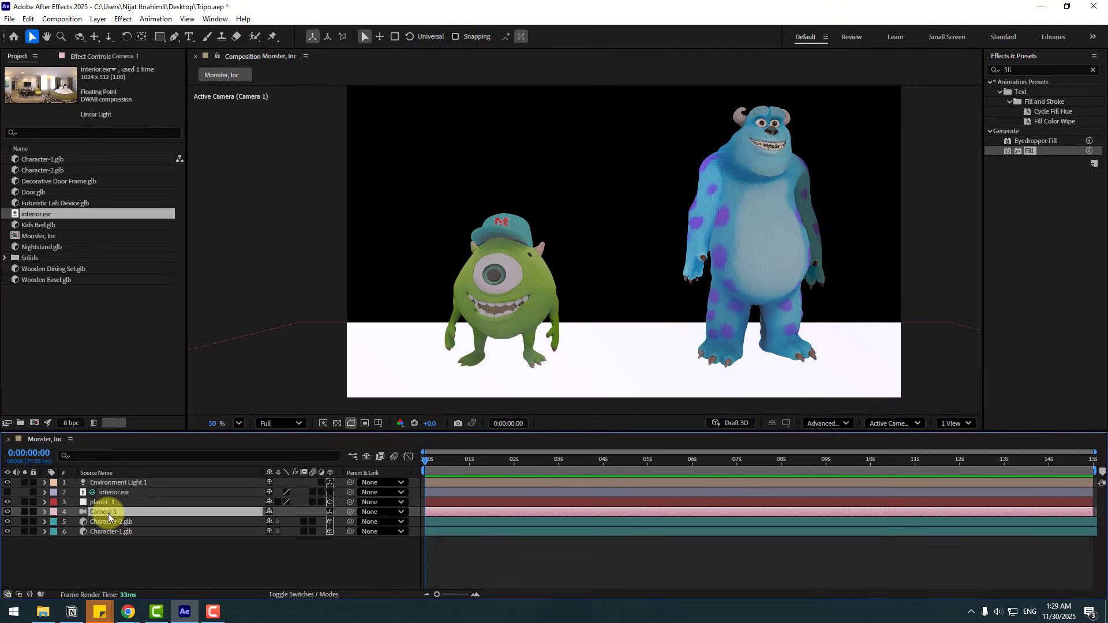
right_click(109, 513)
mouse_move(198, 425)
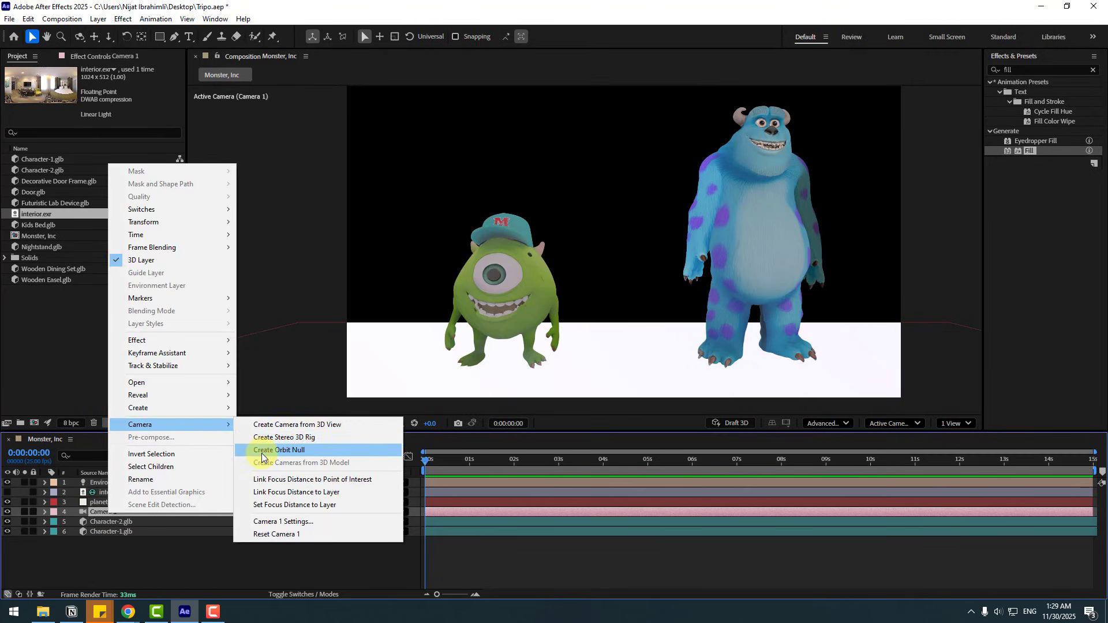
click(261, 450)
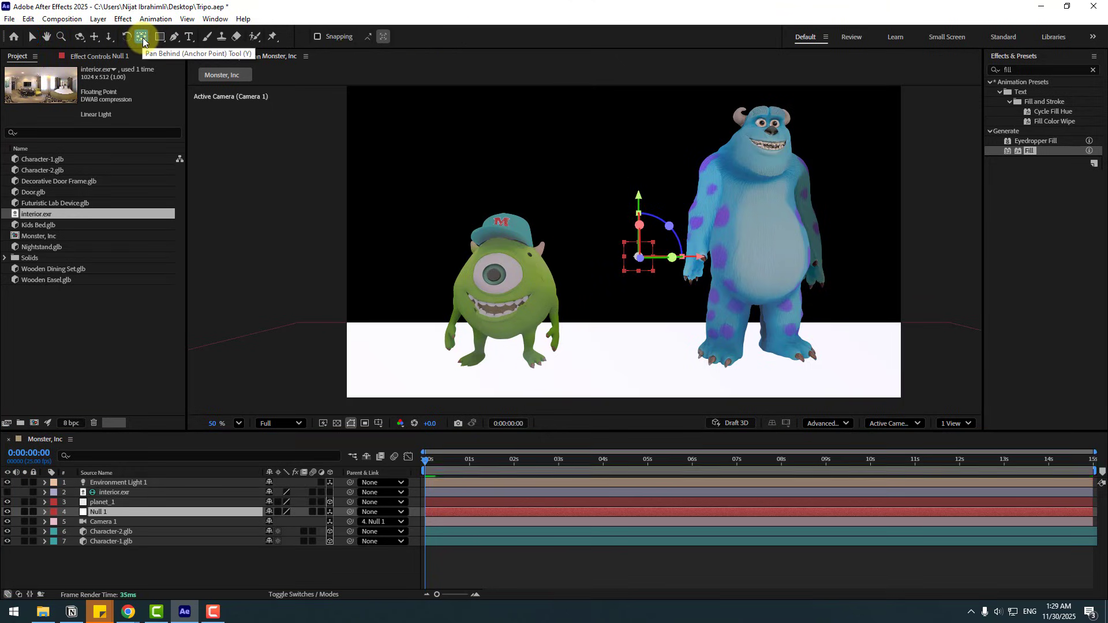
Step: Set a Position keyframe on the Null 1 layer at 0:00:00:00
click(104, 512)
key(p)
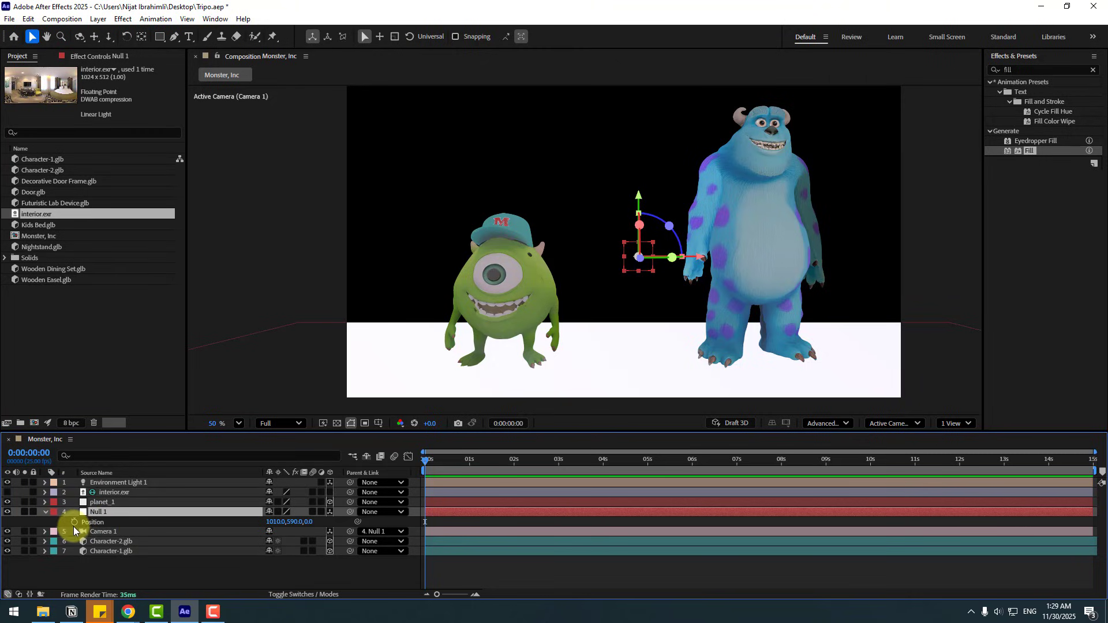
click(74, 522)
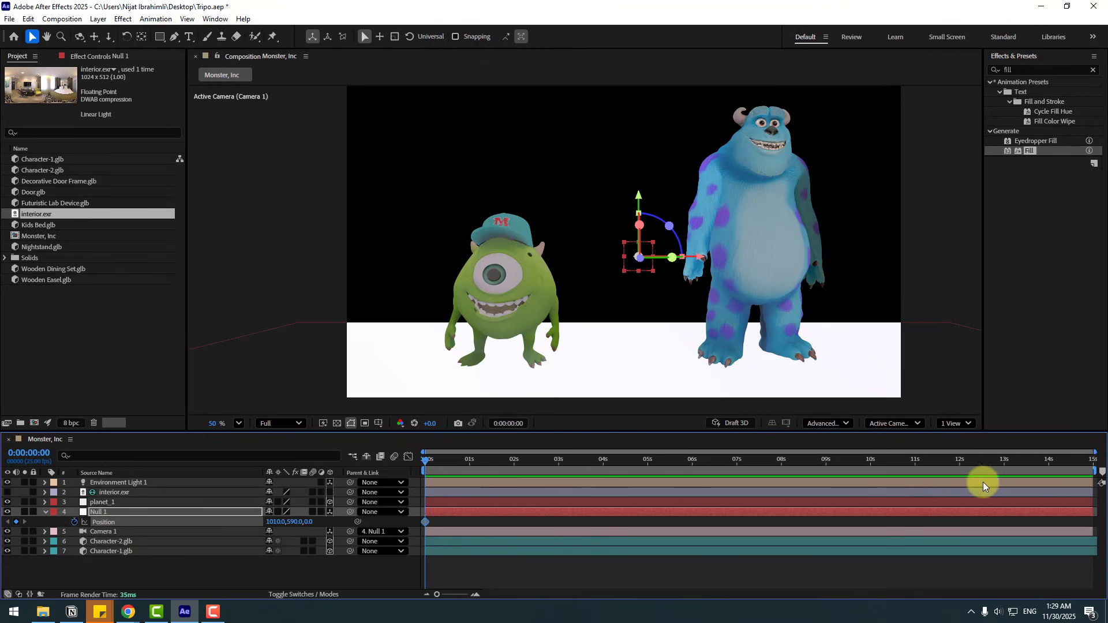
Step: Animate the Null 1 layer forward along Z with a second Position keyframe at the end of the timeline
key(End)
drag(309, 521, 435, 522)
drag(637, 462, 323, 468)
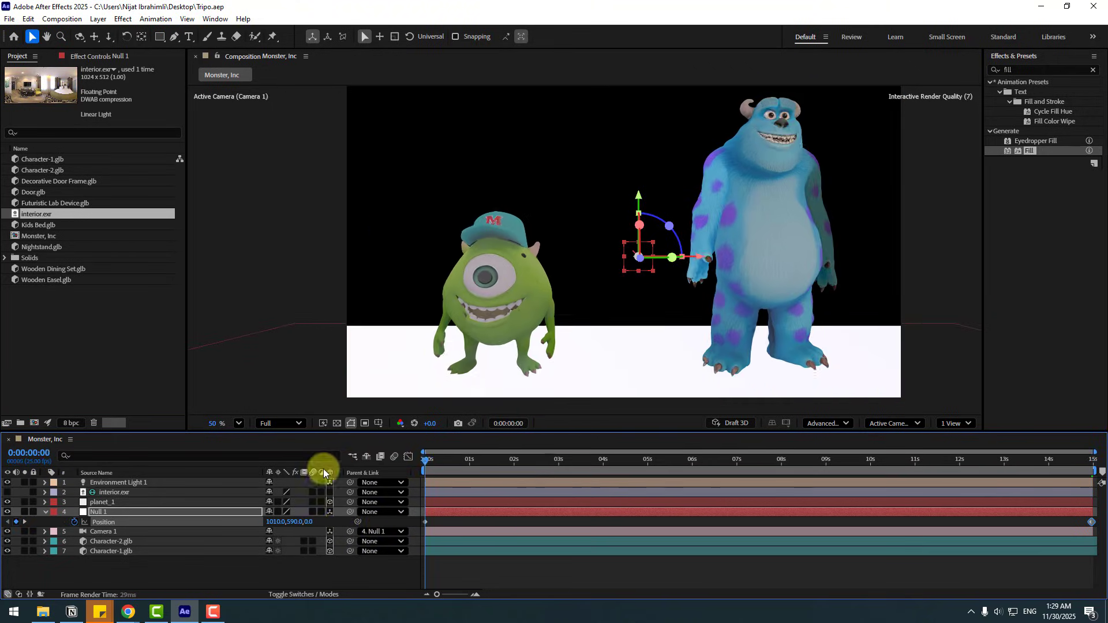
click(44, 512)
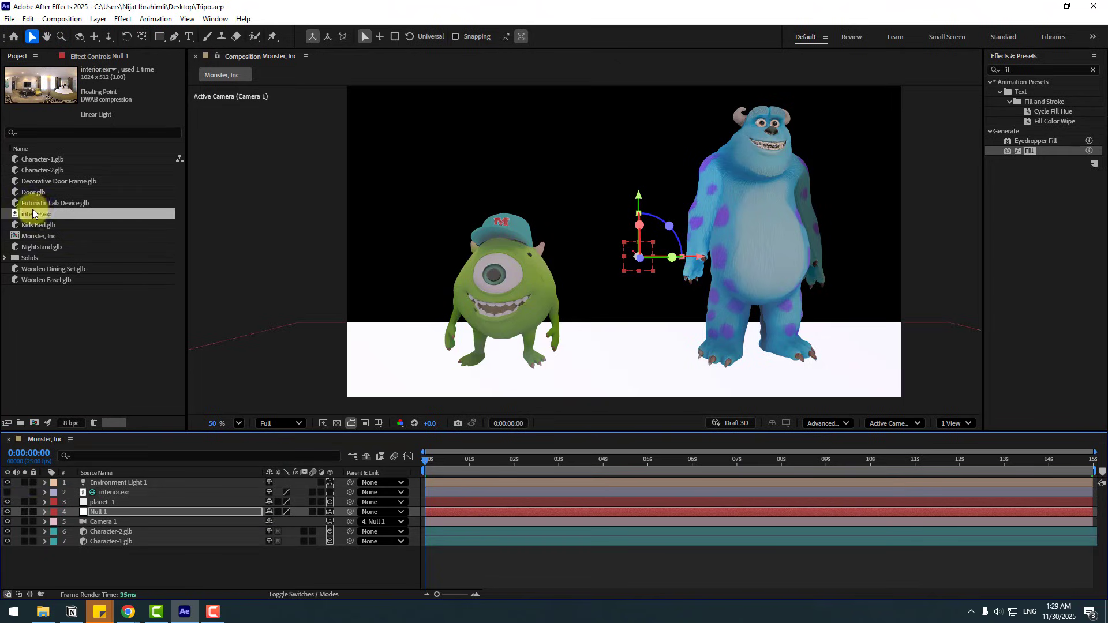
Step: Add Futuristic Lab Device.glb at comp size, turn its front toward the camera and scale it to 201% behind the characters
click(51, 204)
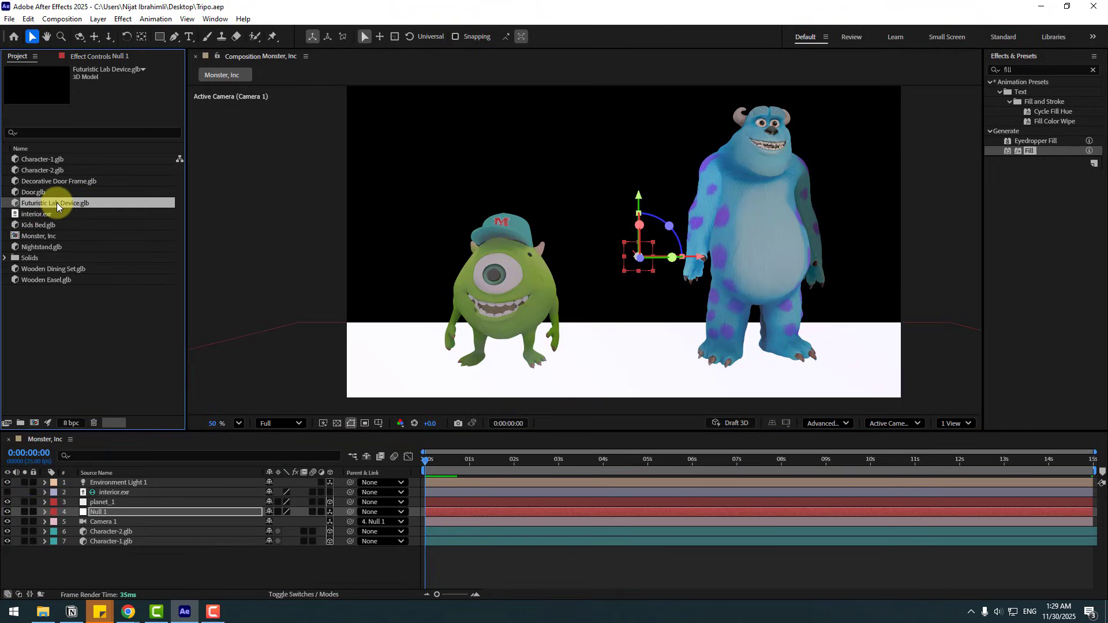
drag(57, 202, 142, 481)
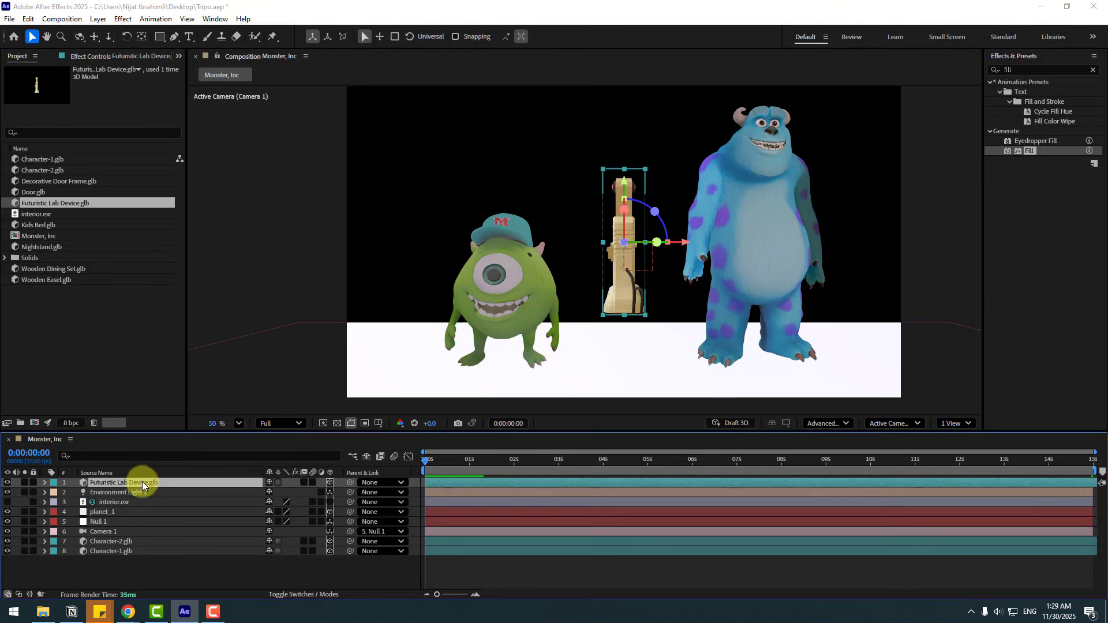
click(463, 289)
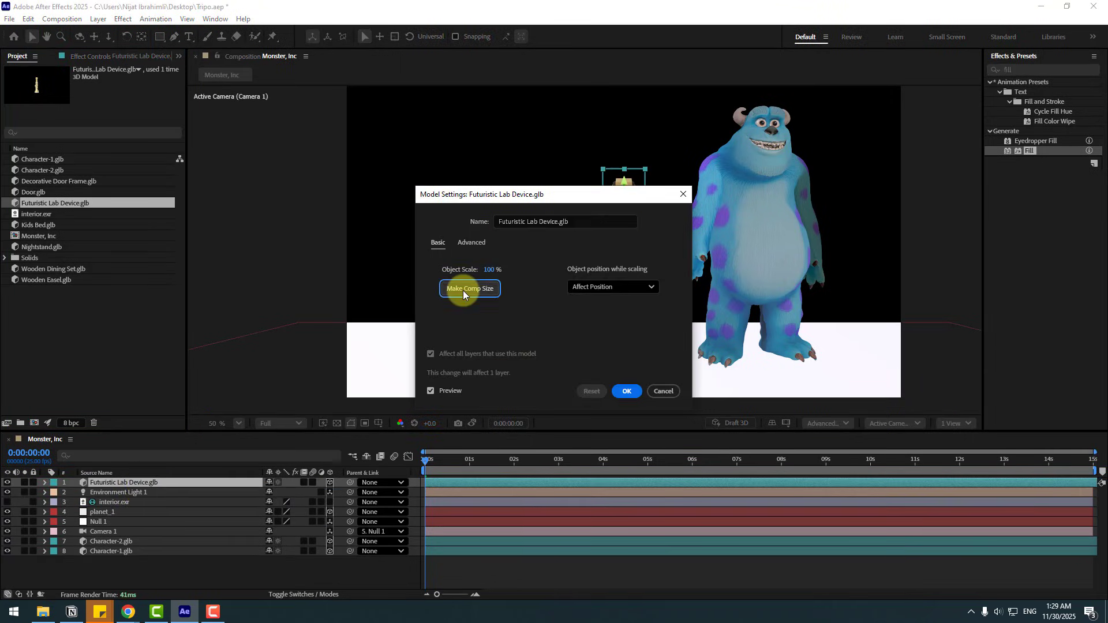
click(624, 389)
key(p)
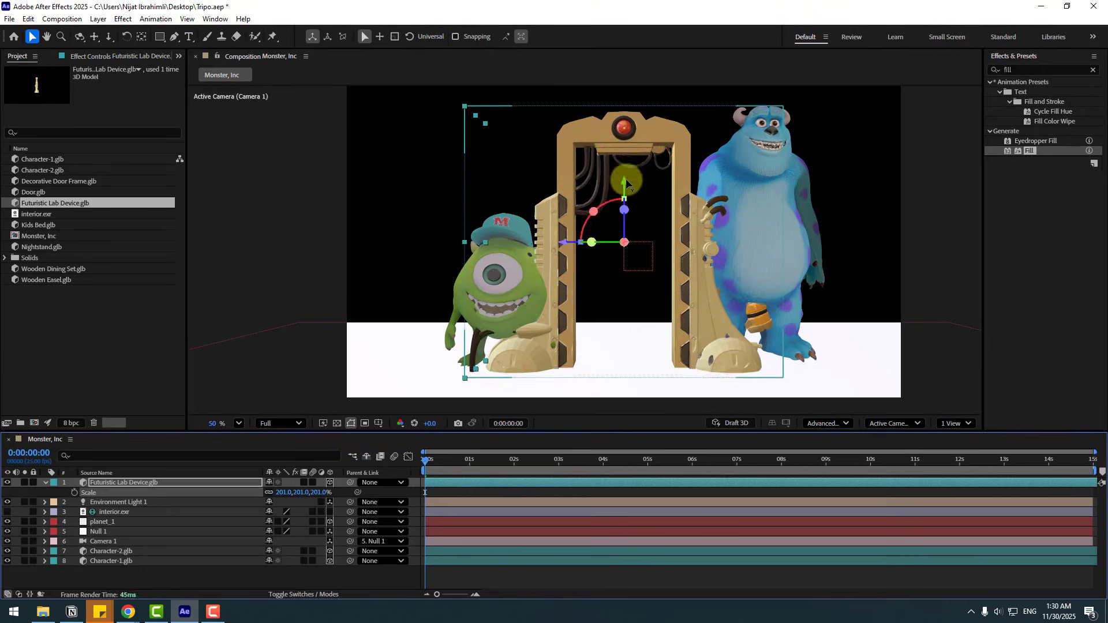
Step: Increase the Z Position of Null 1 at 0:00:14:24 so the camera travels farther through the lab device
drag(435, 461, 1103, 468)
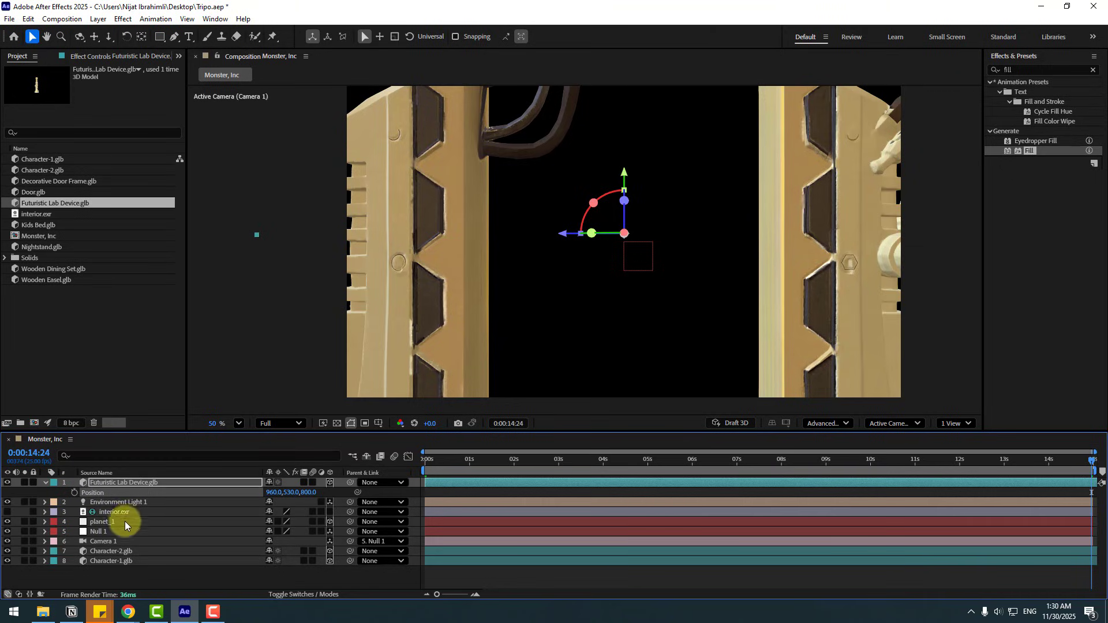
click(100, 531)
key(p)
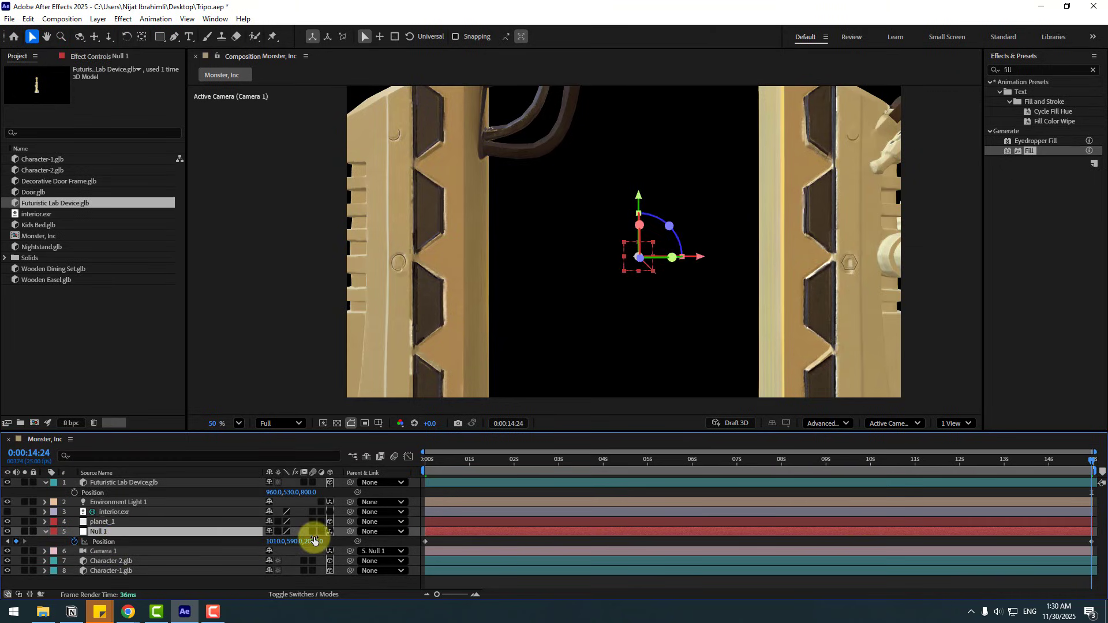
drag(312, 542, 346, 539)
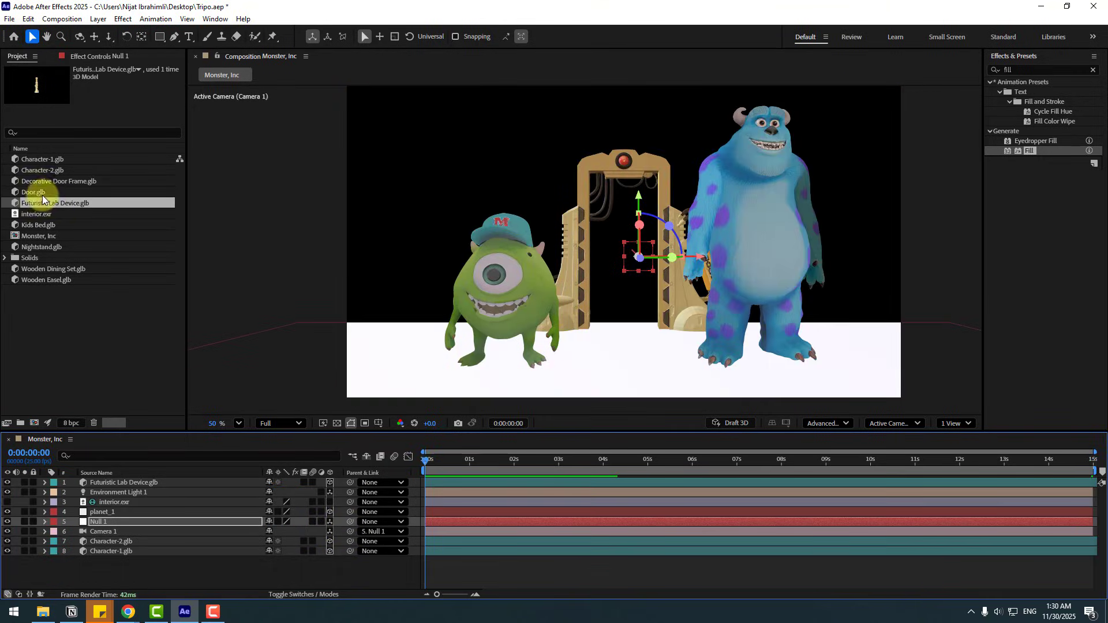
Step: Add Decorative Door Frame.glb at 126% scale inside the lab device and fit Door.glb into it with Y Rotation 90° and 111% scale
drag(40, 183, 129, 475)
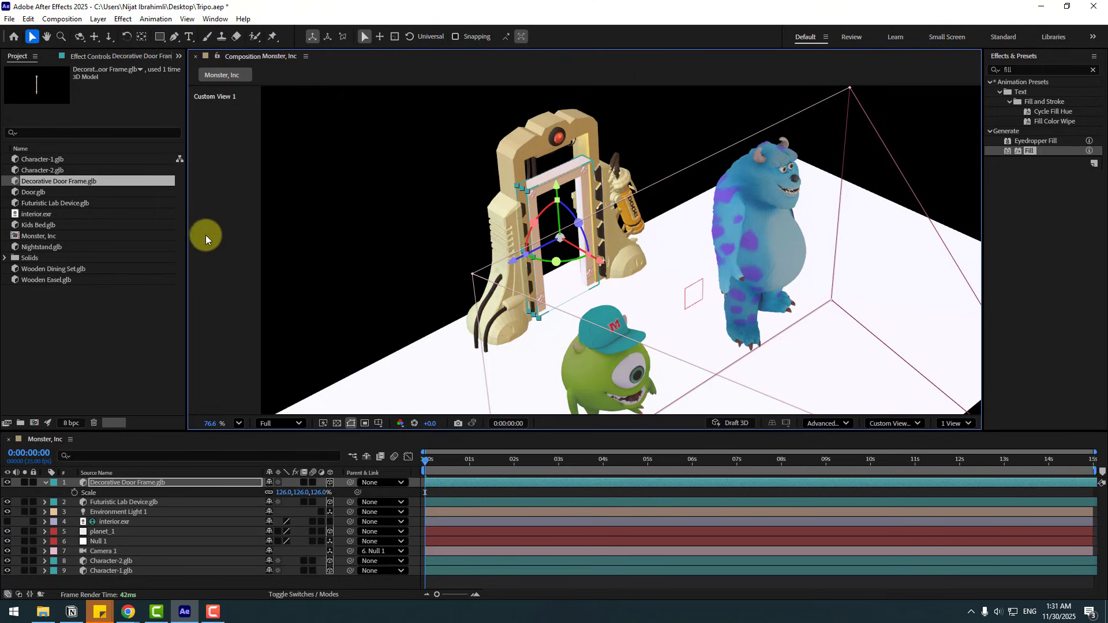
click(38, 193)
drag(38, 194, 129, 487)
click(626, 392)
key(r)
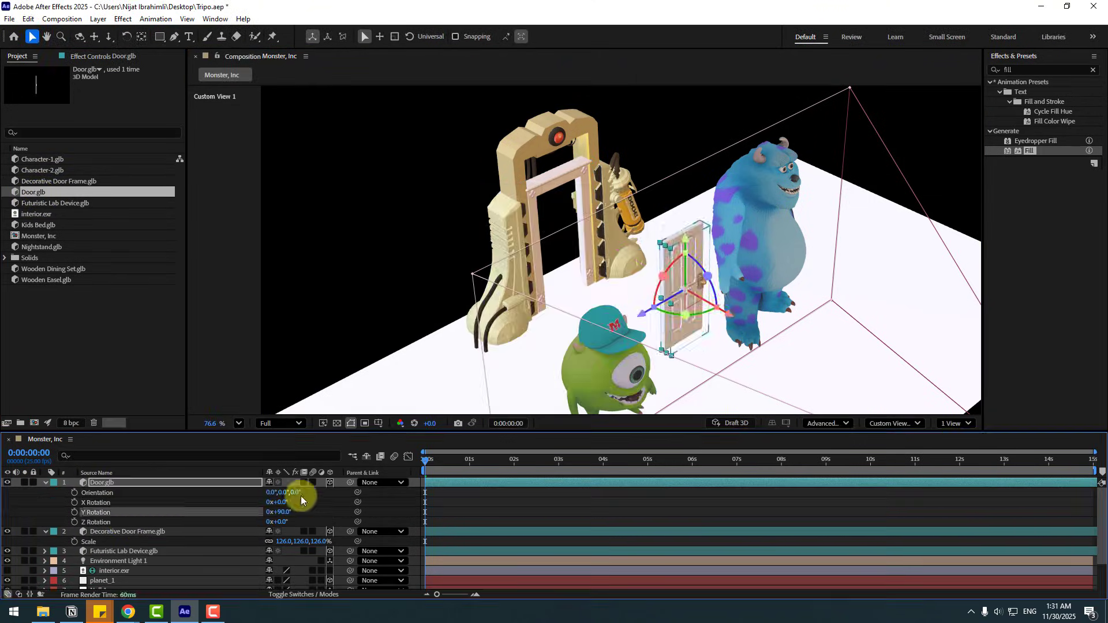
key(s)
drag(618, 313, 848, 429)
key(F12)
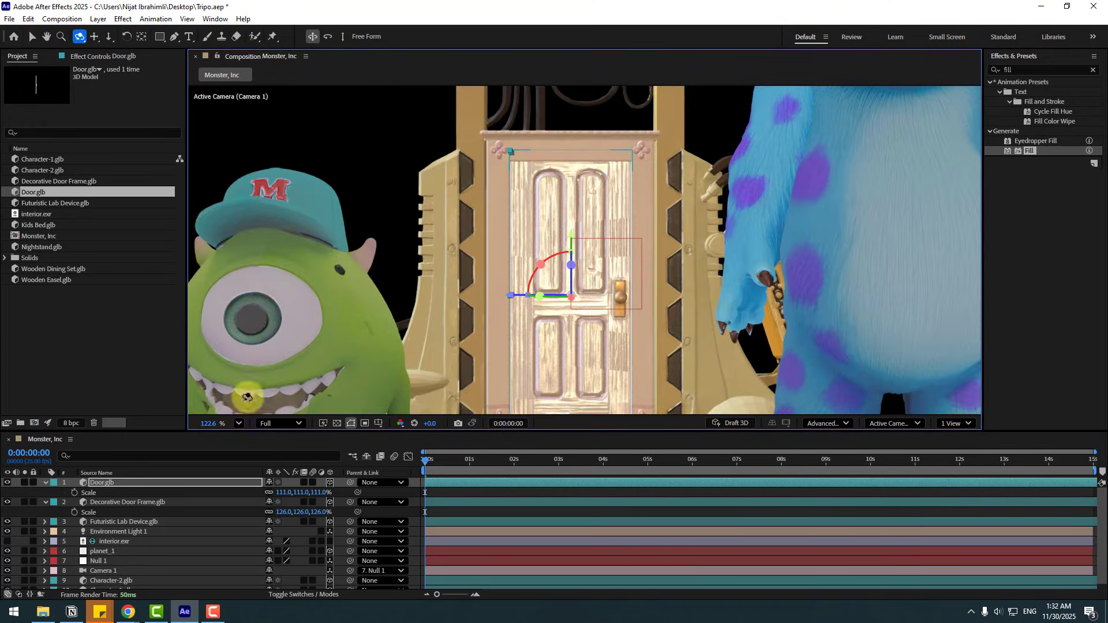
Step: Move the door's anchor point to its left hinge edge and set a Y Rotation keyframe at 0:00:07:14
click(141, 38)
drag(506, 297, 460, 298)
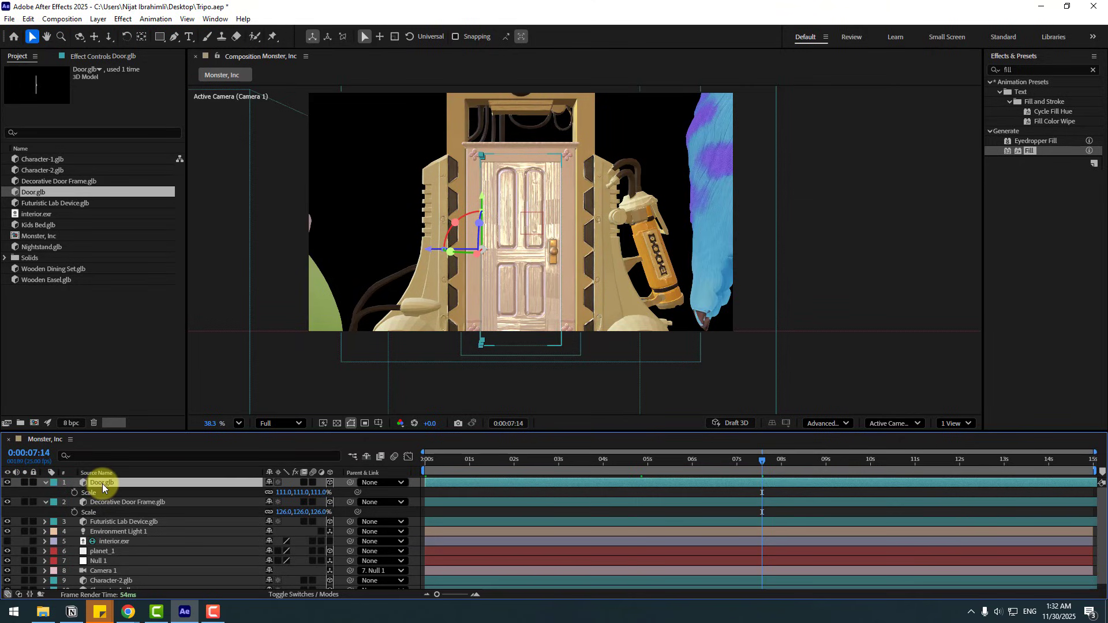
key(r)
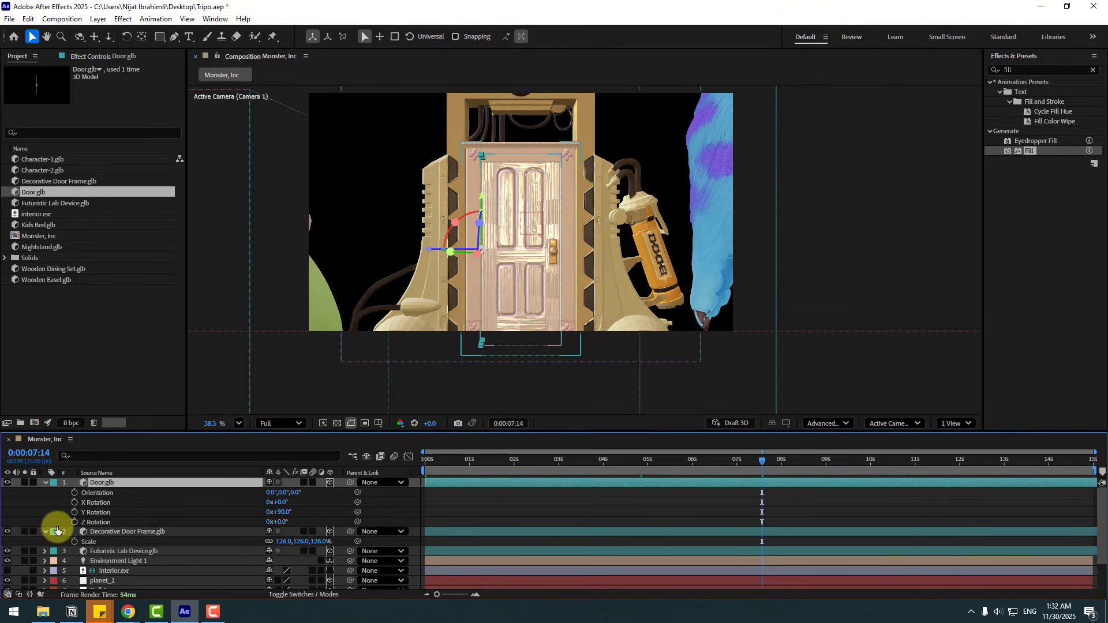
click(74, 513)
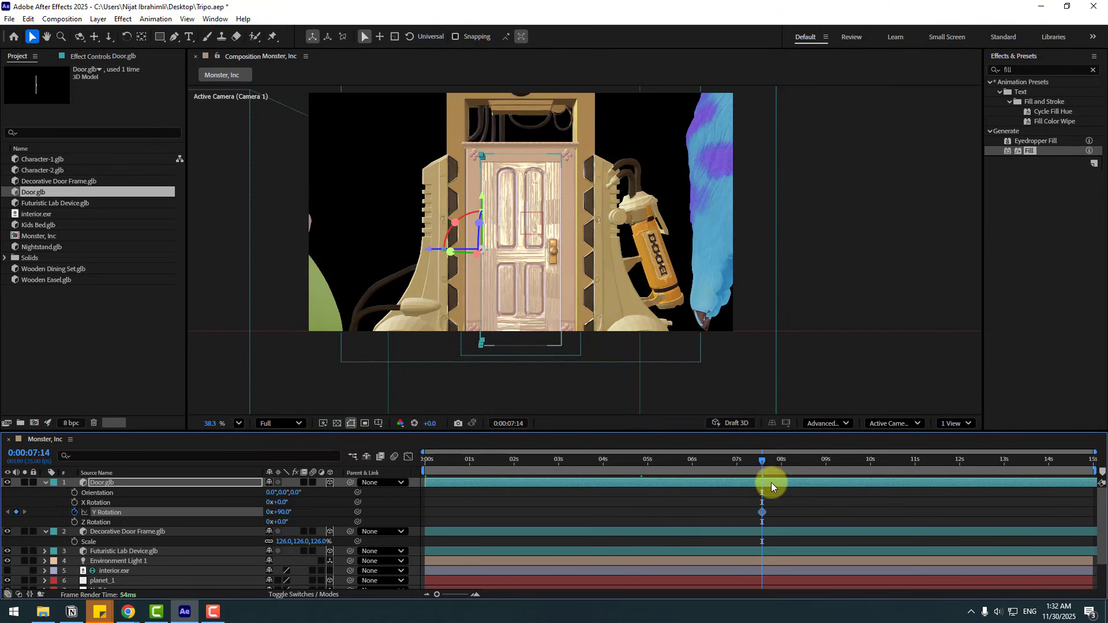
Step: Swing the door open by setting its Y Rotation to -6° at 0:00:09:01, and preview the motion
drag(791, 463, 827, 466)
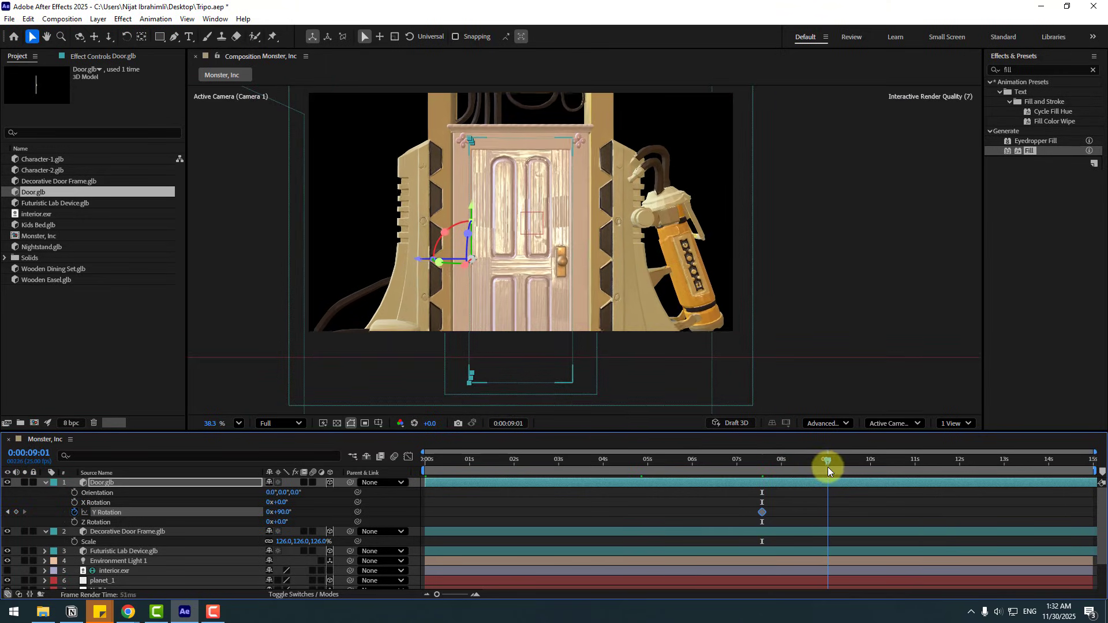
click(284, 514)
drag(279, 512, 229, 513)
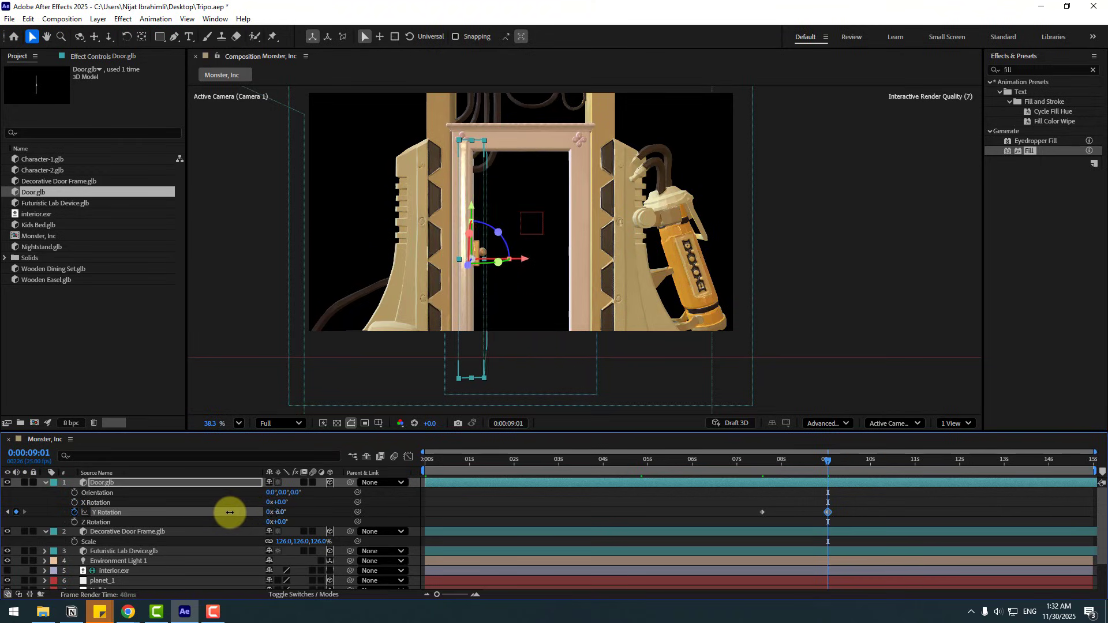
click(852, 510)
drag(750, 459, 795, 467)
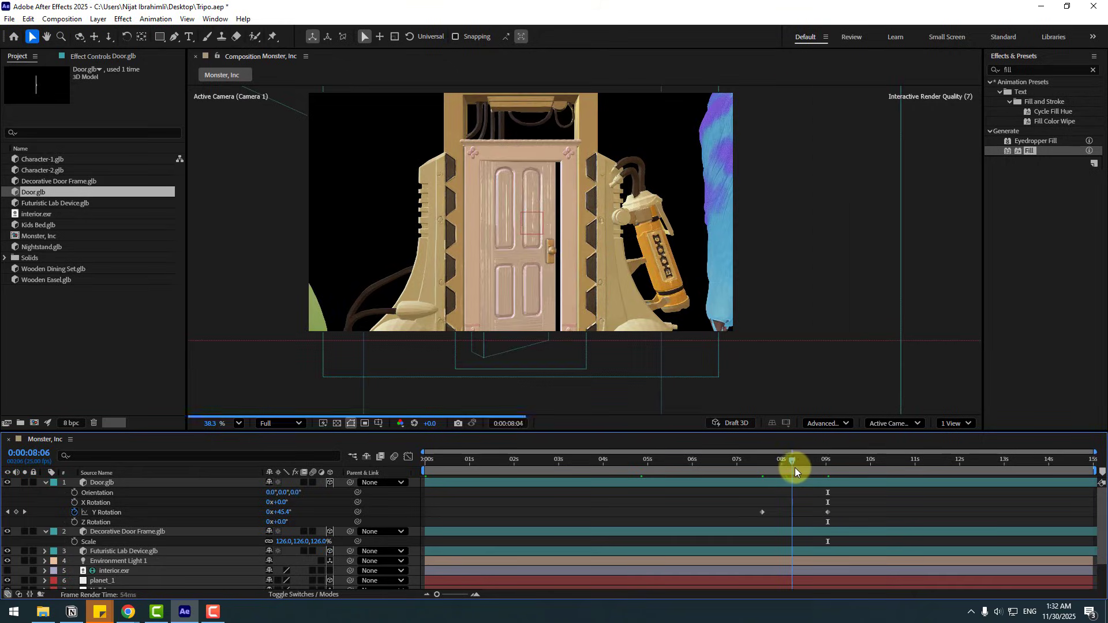
Step: Add Kids Bed.glb, turn it 90° around Y and place it on the floor well behind the door
click(888, 421)
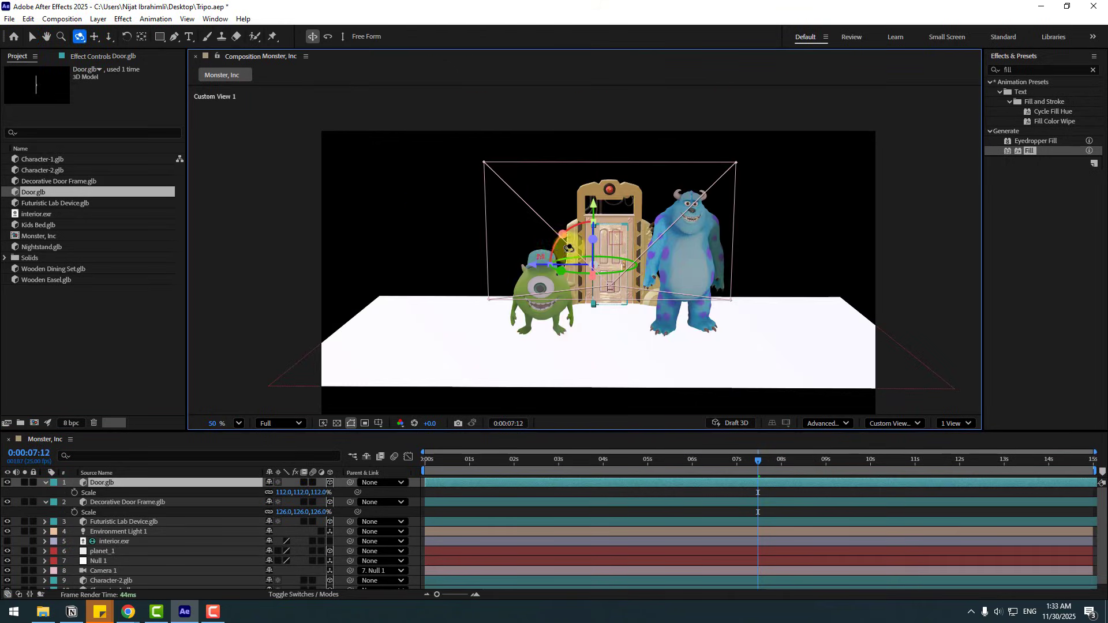
drag(568, 248, 195, 257)
click(46, 226)
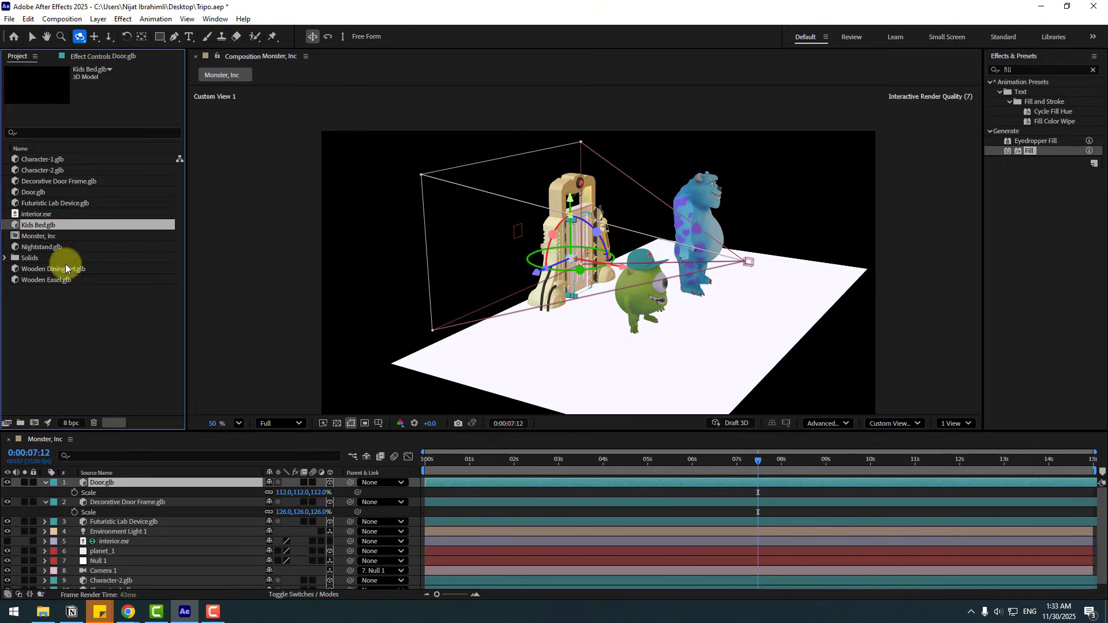
drag(50, 225, 112, 480)
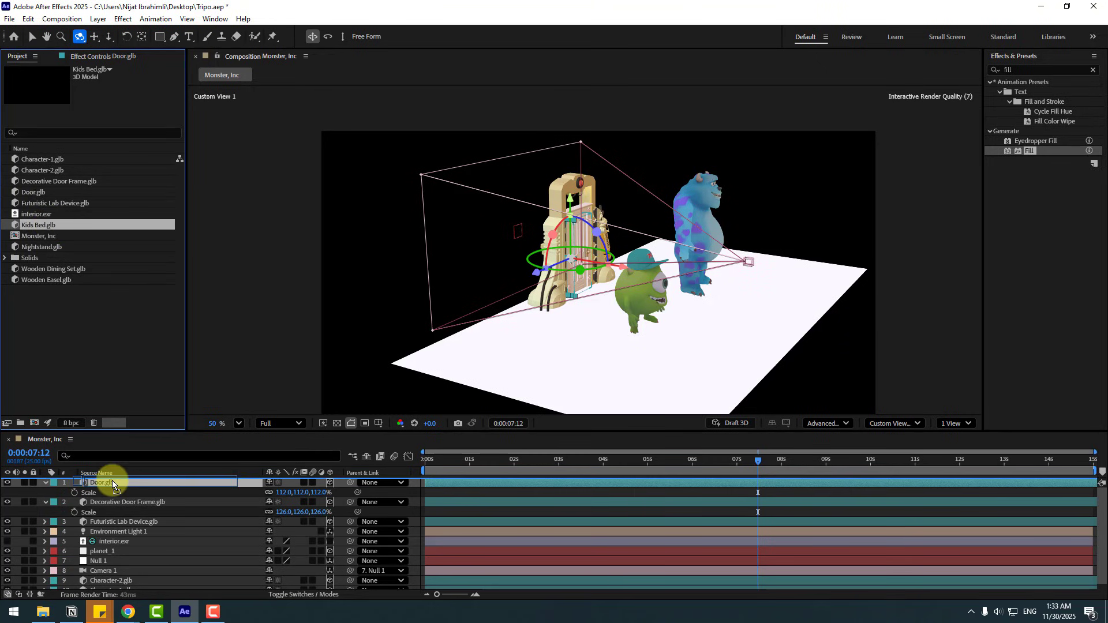
key(v)
key(r)
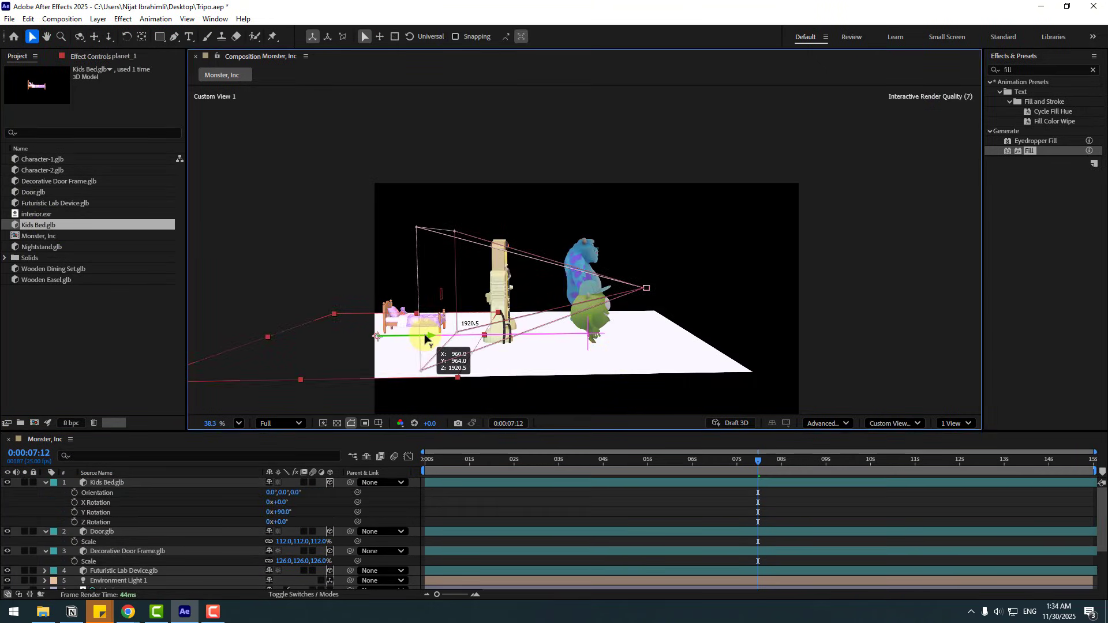
Step: Extend the floor behind the door with a second planet_1 layer and scale the kids bed to 166%, checking through Camera 1
scroll(563, 249, up, 3)
click(894, 422)
click(892, 198)
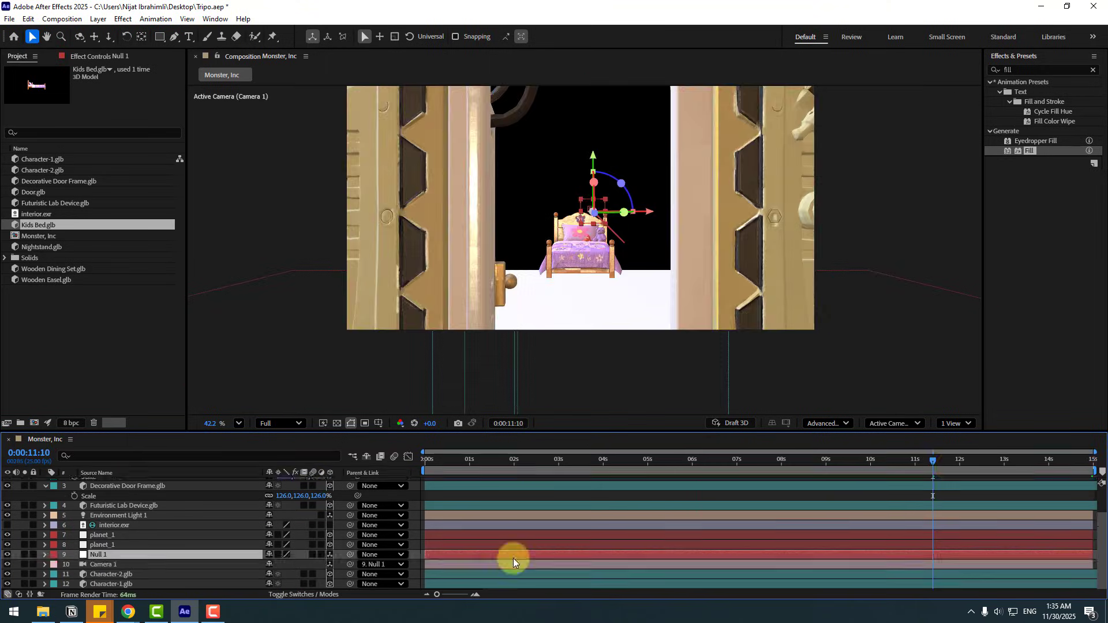
click(945, 459)
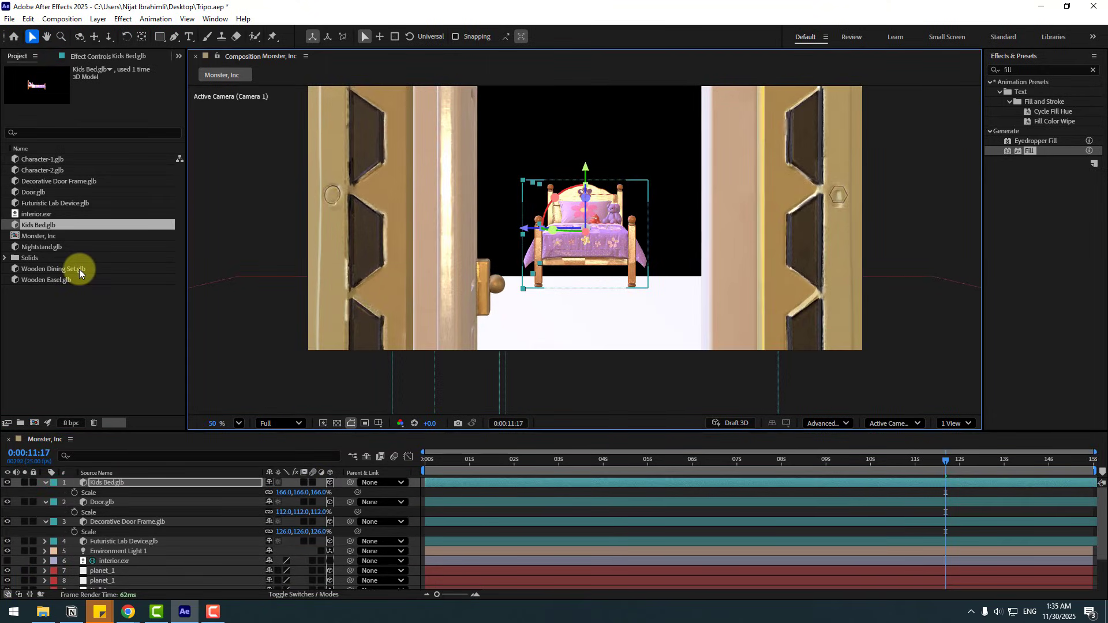
Step: Add Nightstand.glb, place it beside the head of the bed and scale it to 84%
drag(34, 249, 109, 481)
drag(621, 393, 431, 141)
key(v)
key(f)
key(s)
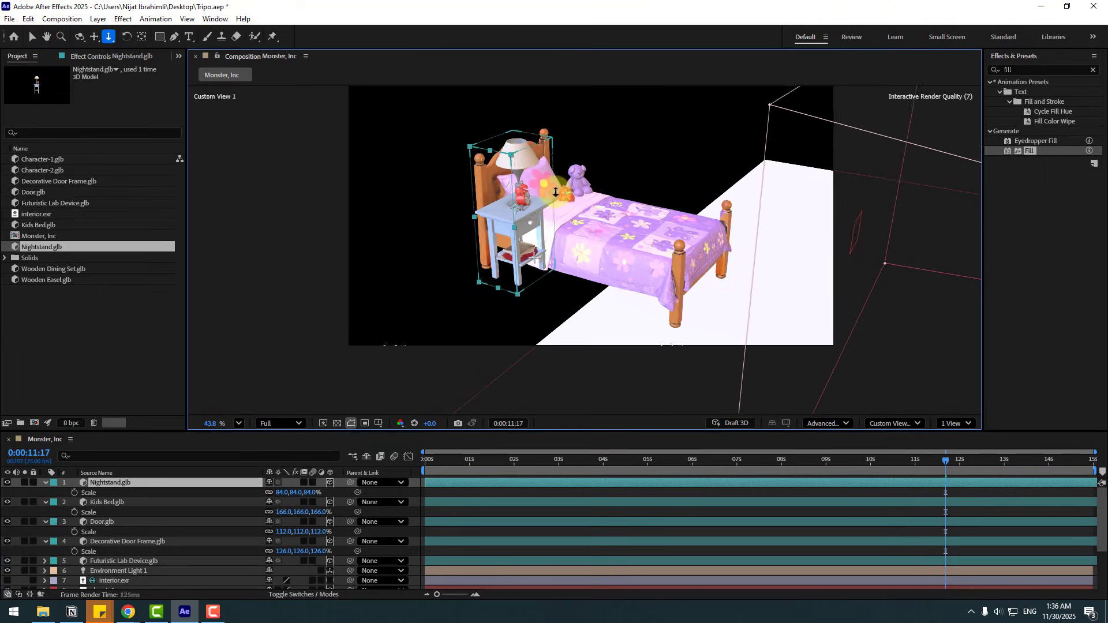
Step: Scale the nightstand to 99% and align its legs with the floor in the Back view
scroll(515, 217, up, 2)
click(877, 421)
click(889, 287)
drag(289, 492, 180, 473)
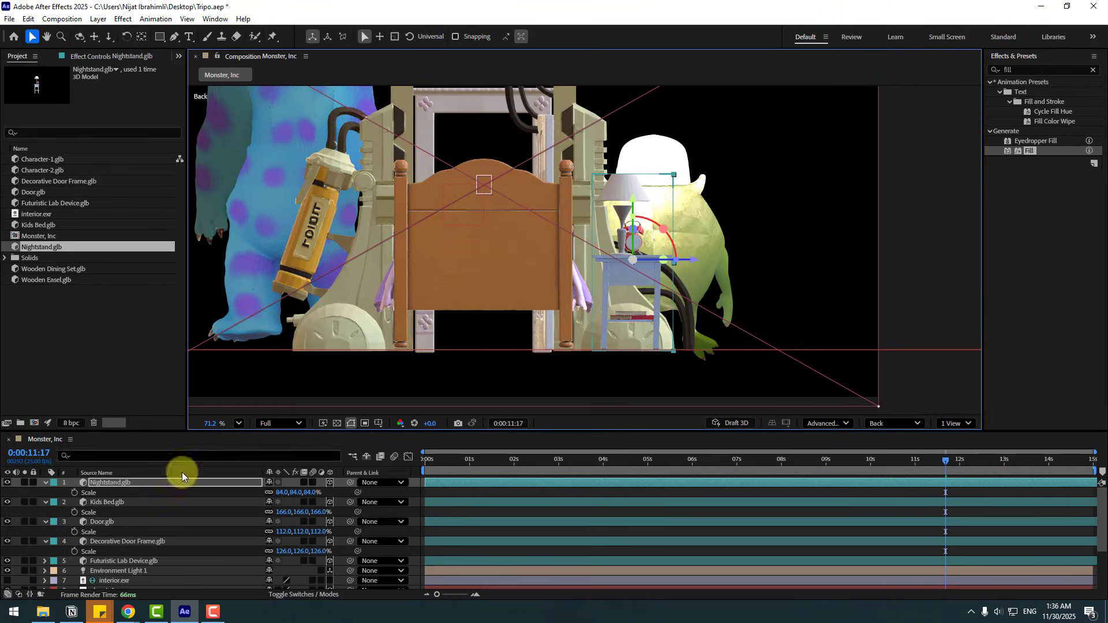
drag(640, 188, 642, 188)
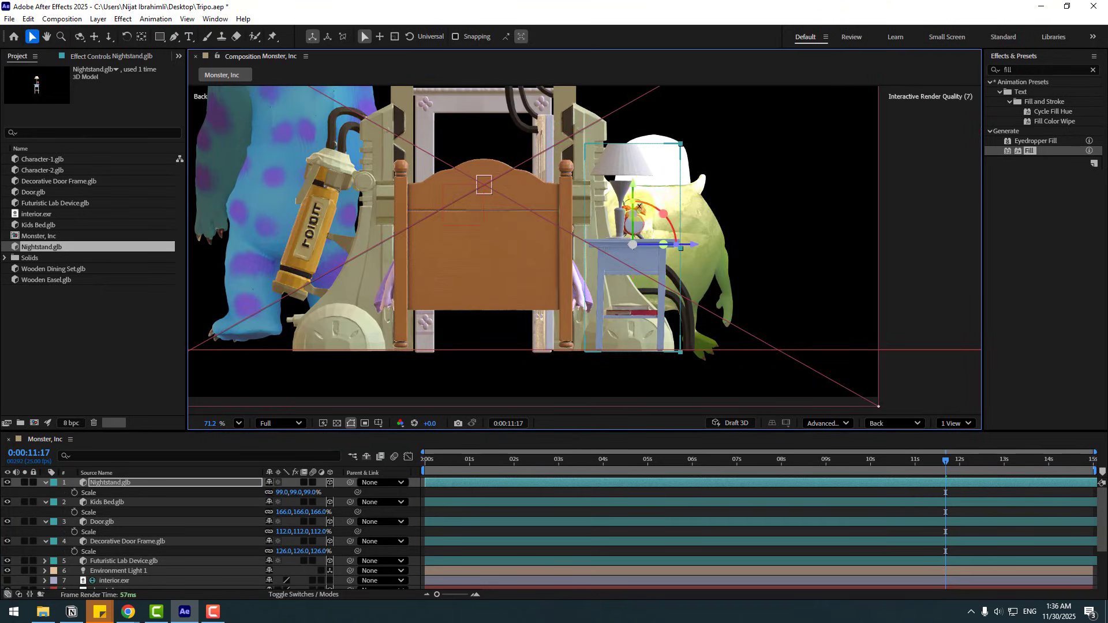
Step: Return to Custom View 1 and extend the planet_1 floor beneath the whole bed and nightstand
click(872, 424)
click(885, 324)
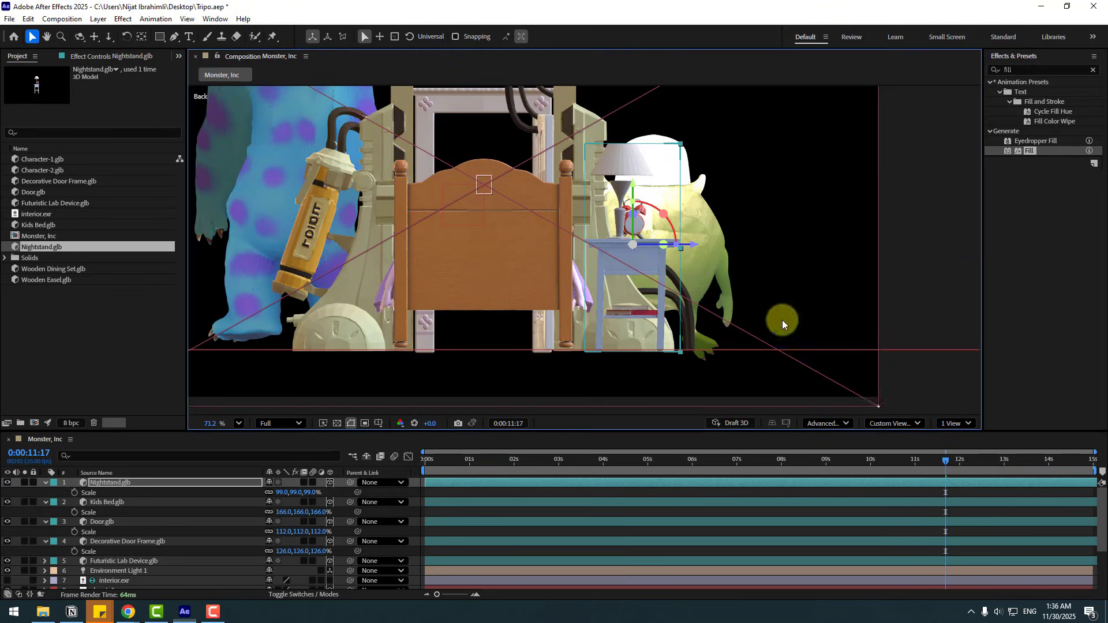
key(c)
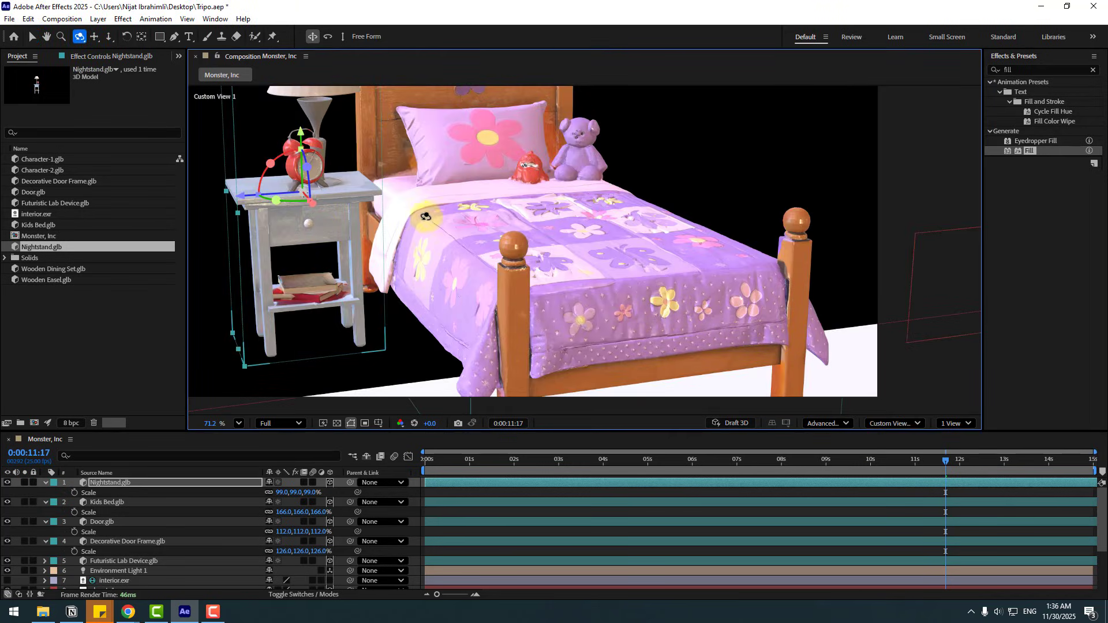
drag(426, 217, 474, 220)
key(c)
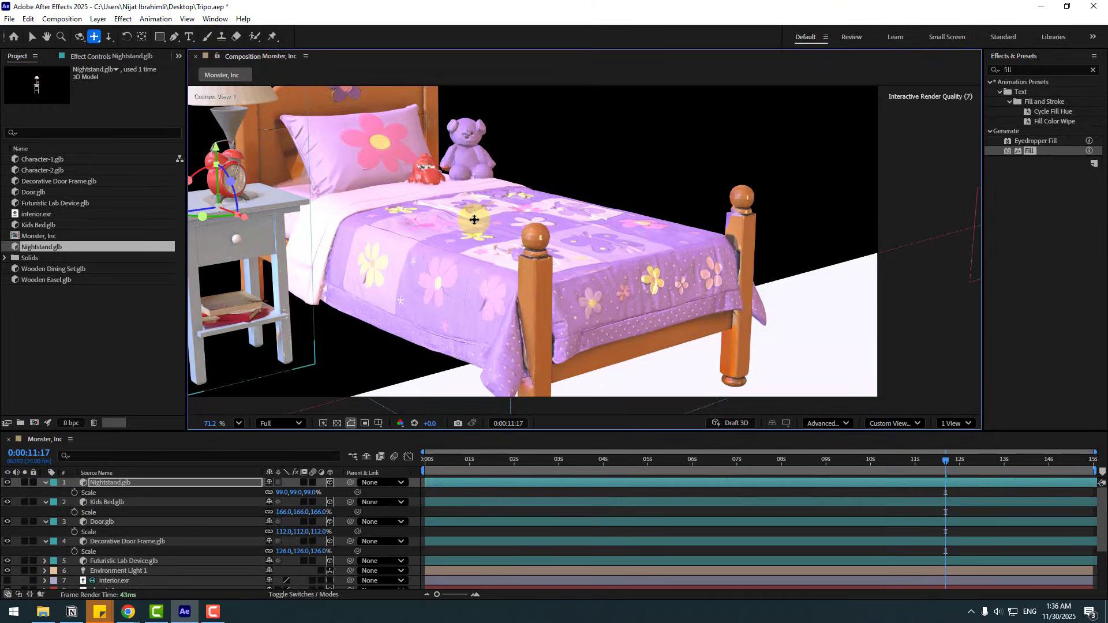
key(v)
Step: Add Wooden Easel.glb, place it on the floor between the bed and the door, rotate it and scale it to 84%
click(55, 281)
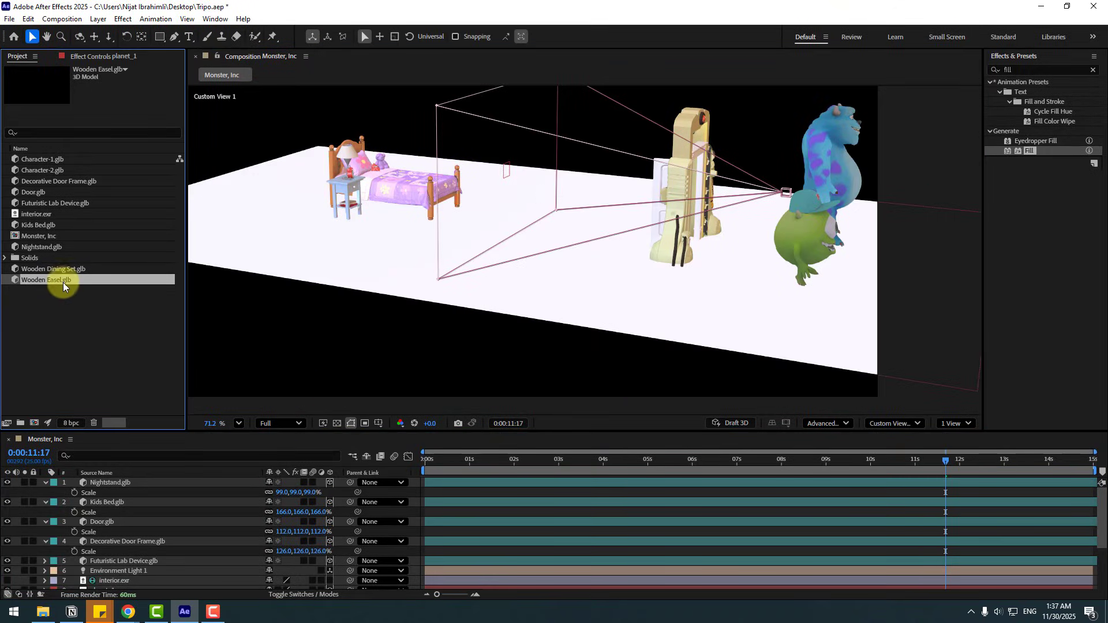
drag(129, 482, 120, 481)
double_click(564, 218)
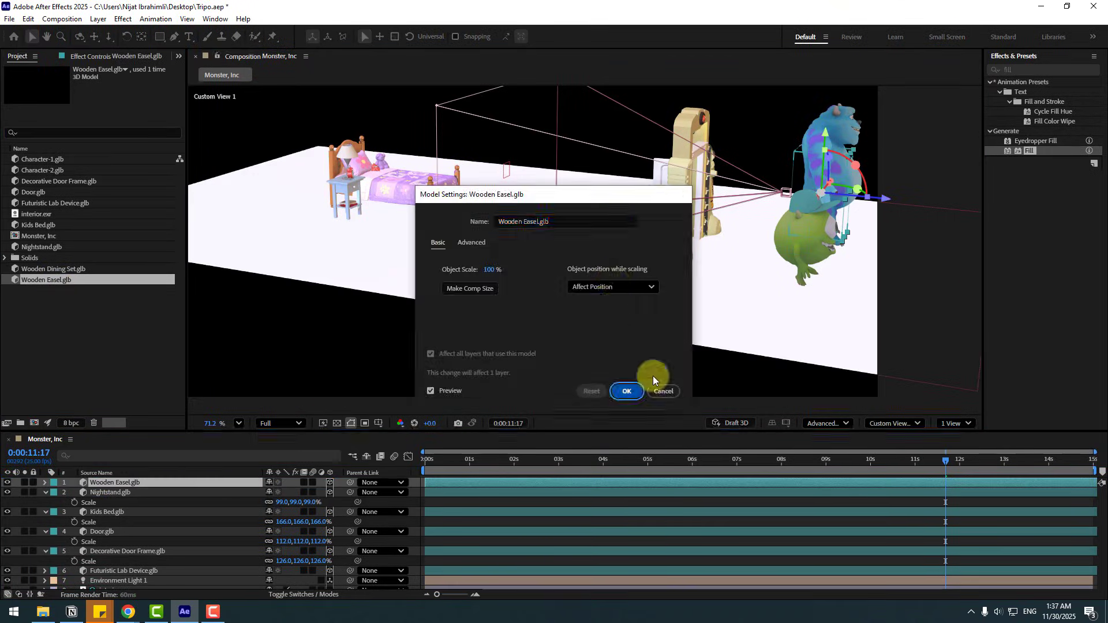
click(653, 382)
key(r)
key(s)
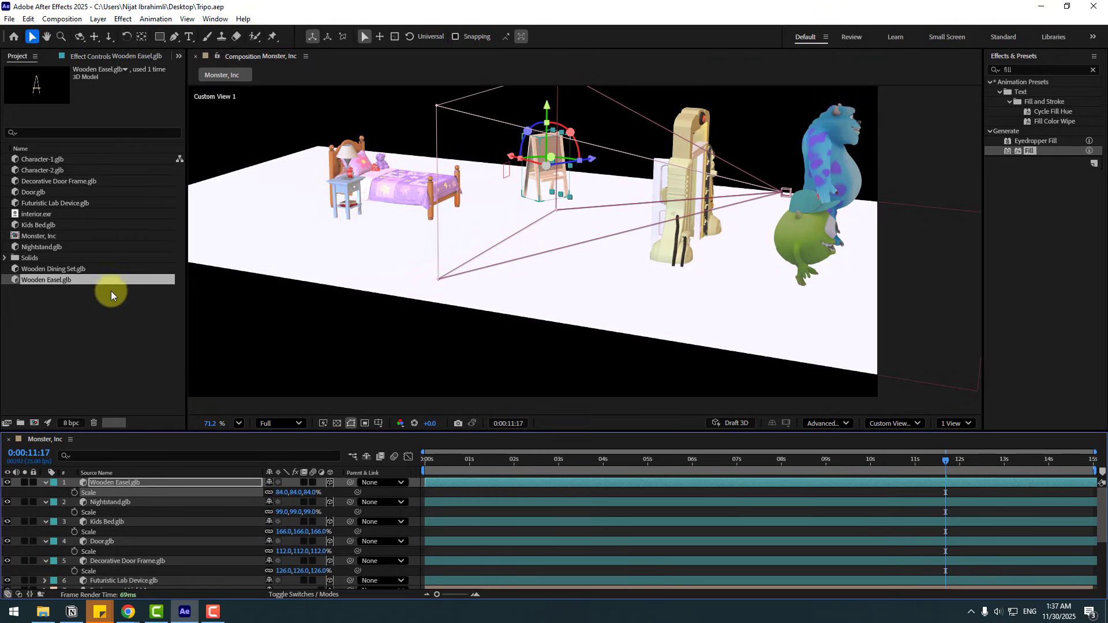
Step: Add Wooden Dining Set.glb to the Monster, Inc composition with its default model settings and place it in the bedroom near the bed
click(58, 271)
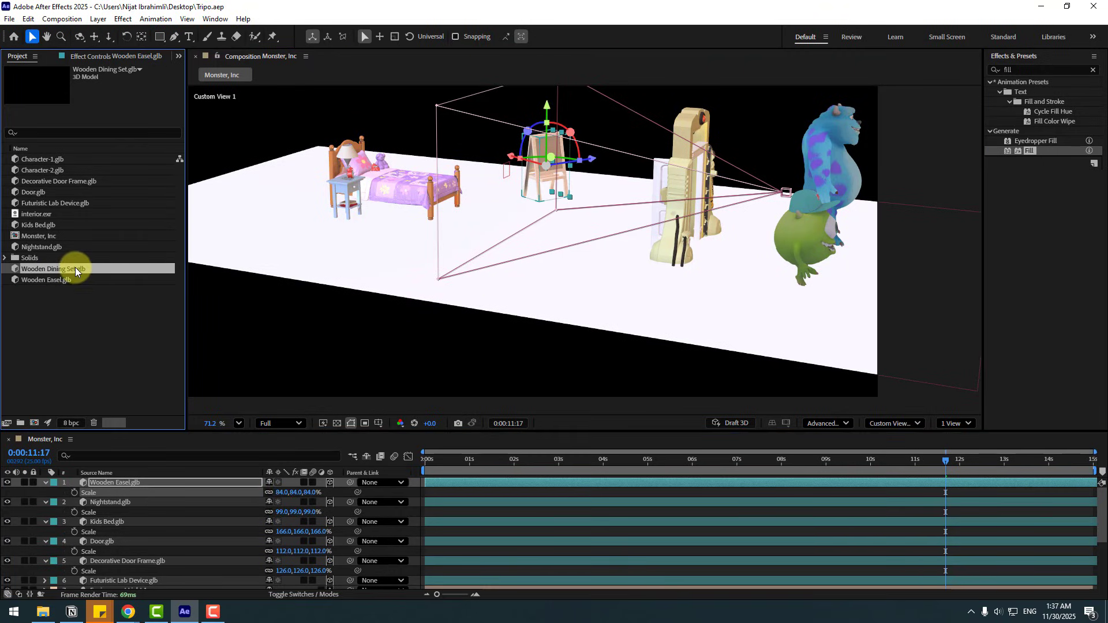
drag(75, 268, 141, 479)
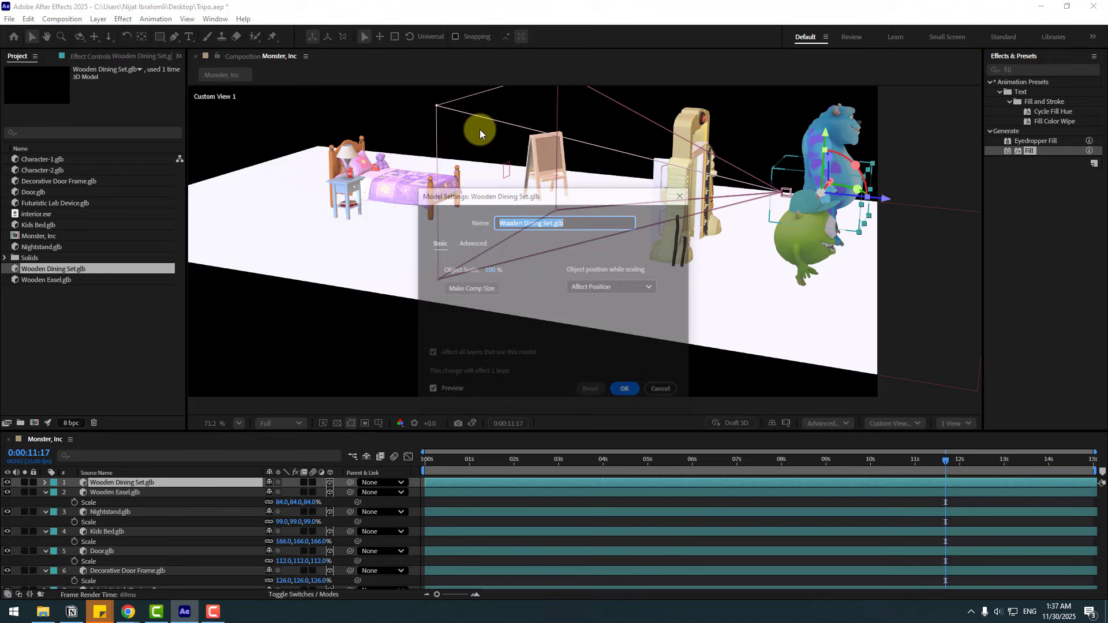
click(624, 388)
key(r)
drag(610, 206, 421, 184)
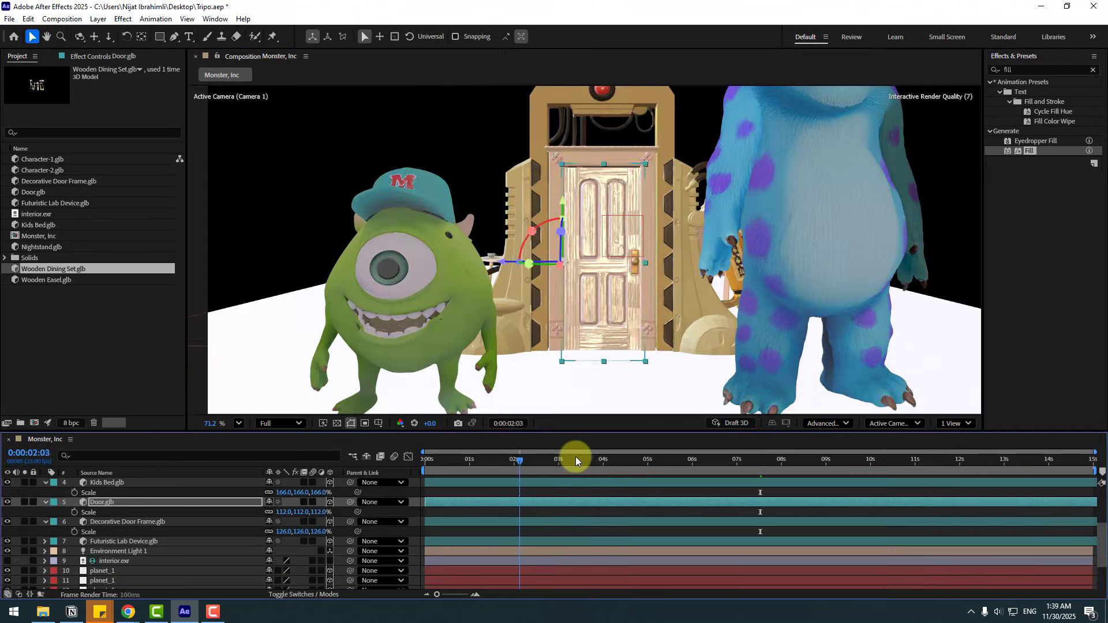
Step: Build walls around the bedroom and behind the door frame from planet_1 layers, using a 90° Y Rotation for turned walls
drag(576, 456, 351, 460)
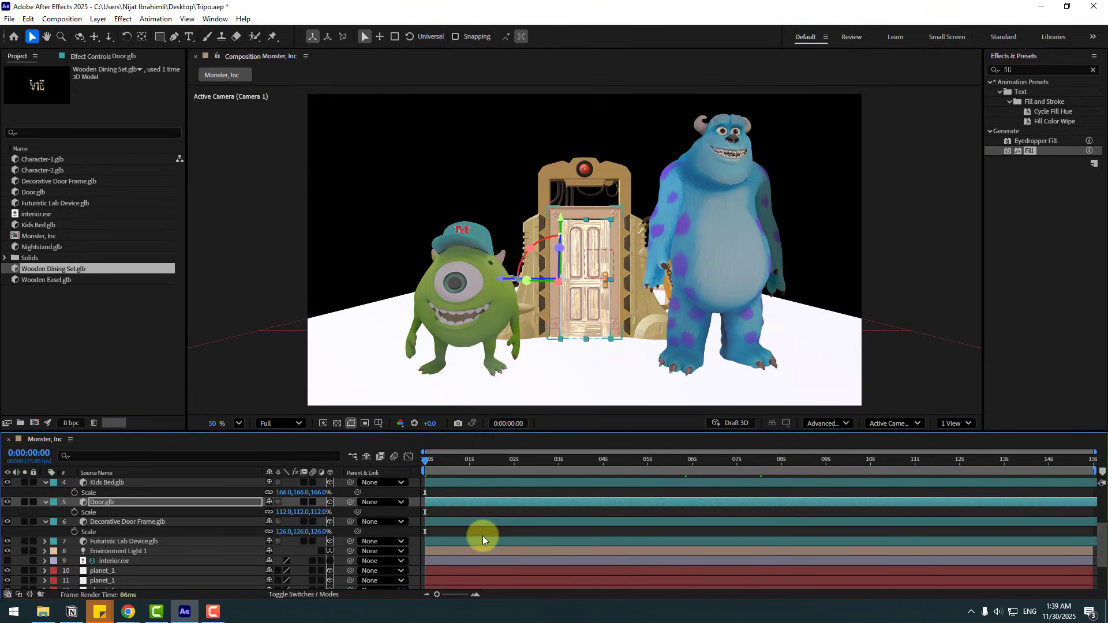
scroll(482, 536, down, 3)
click(279, 574)
key(p)
drag(600, 390, 254, 337)
key(c)
mouse_move(519, 266)
mouse_down()
mouse_move(663, 260)
mouse_move(577, 279)
mouse_move(693, 255)
mouse_move(507, 271)
mouse_up()
key(r)
key(ctrl+Up)
key(v)
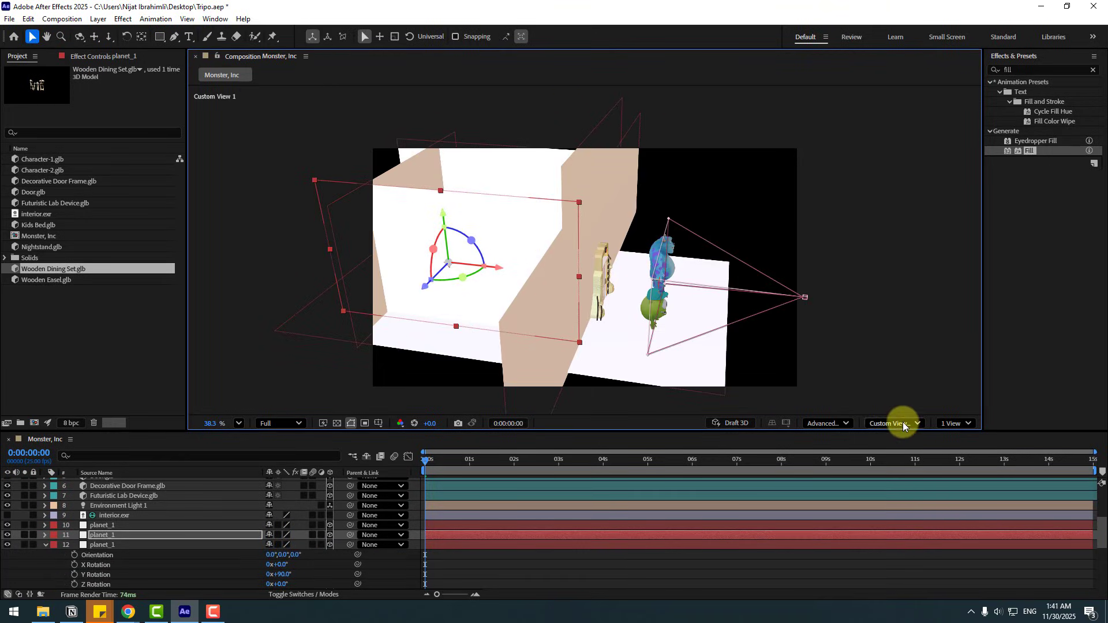
Step: Return to the Active Camera view and scrub through the timeline to check the camera move
click(903, 424)
click(917, 187)
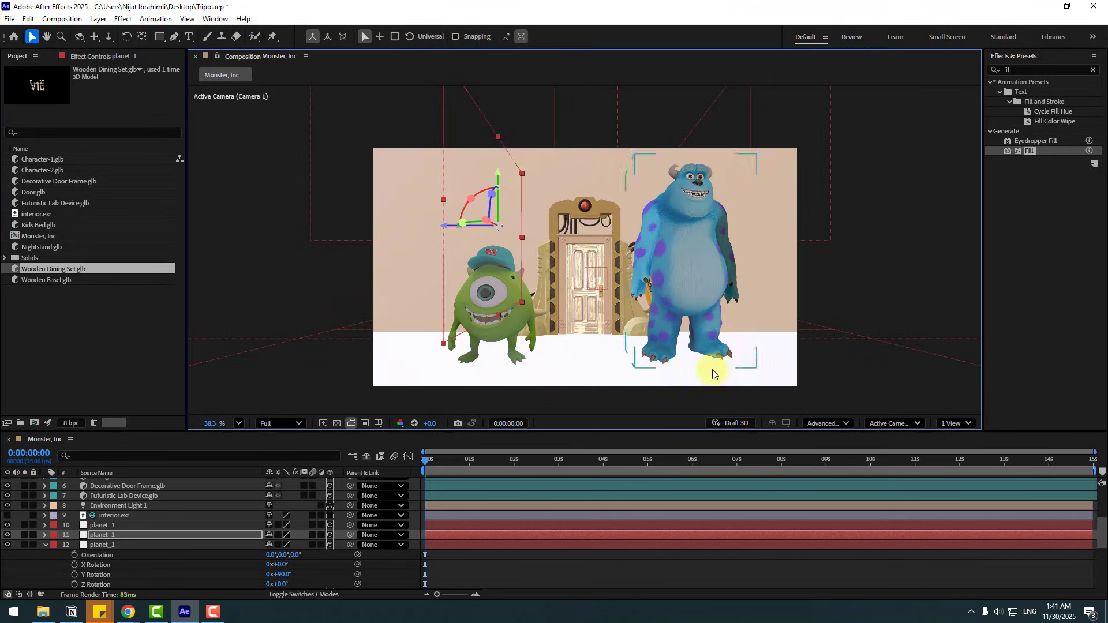
drag(431, 466, 1047, 461)
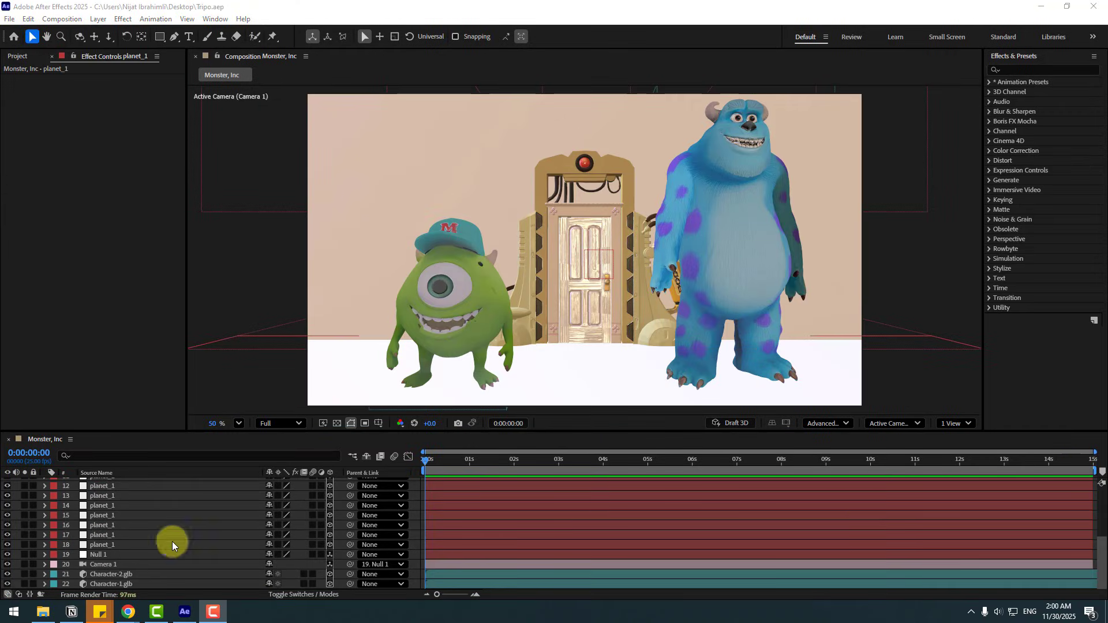
Step: Pre-compose all layers into a new composition named Scene 1, moving all attributes into it
click(128, 540)
key(ctrl+a)
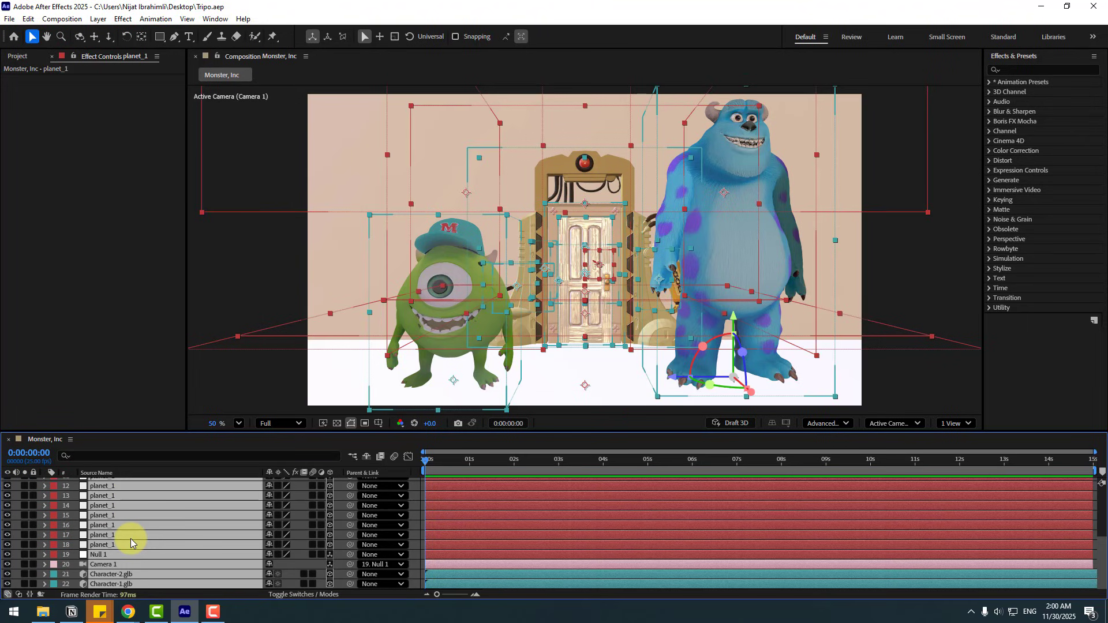
right_click(133, 533)
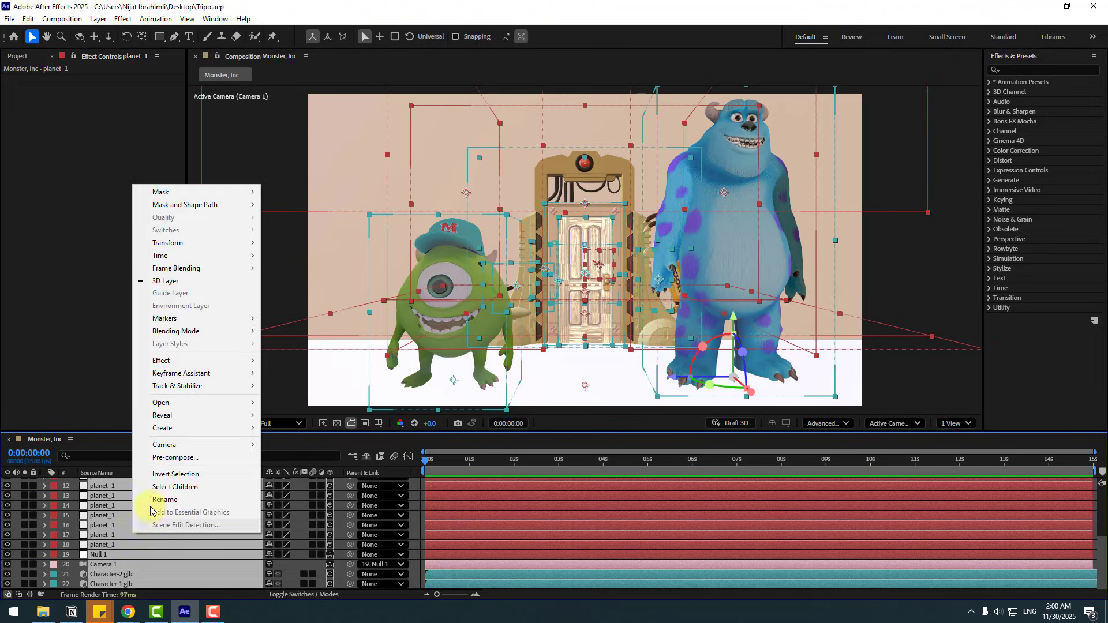
click(161, 458)
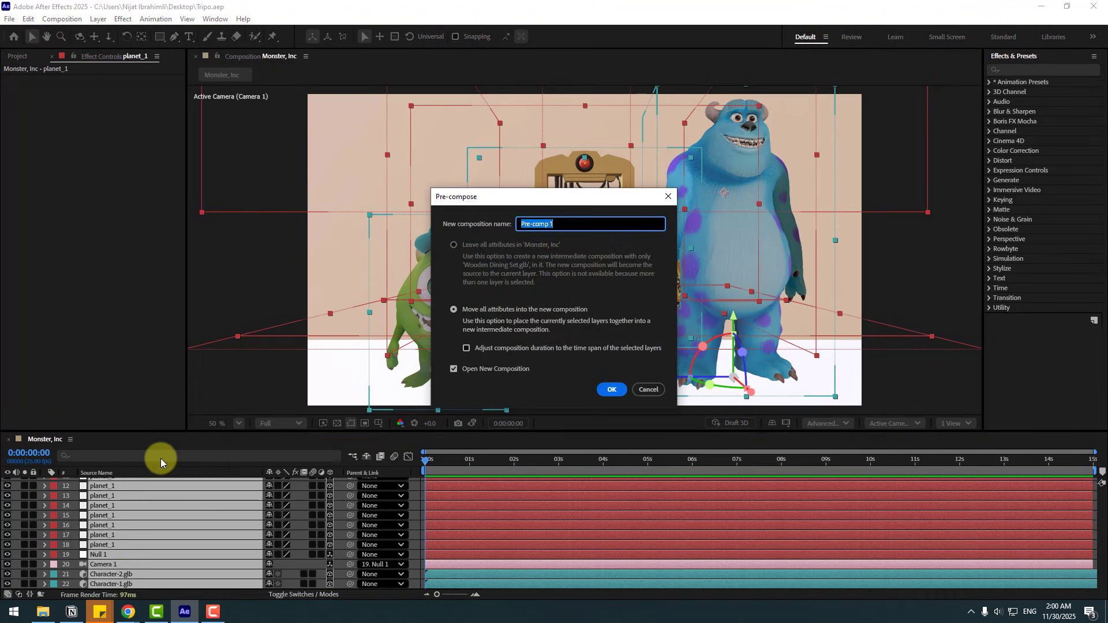
text(Scene )
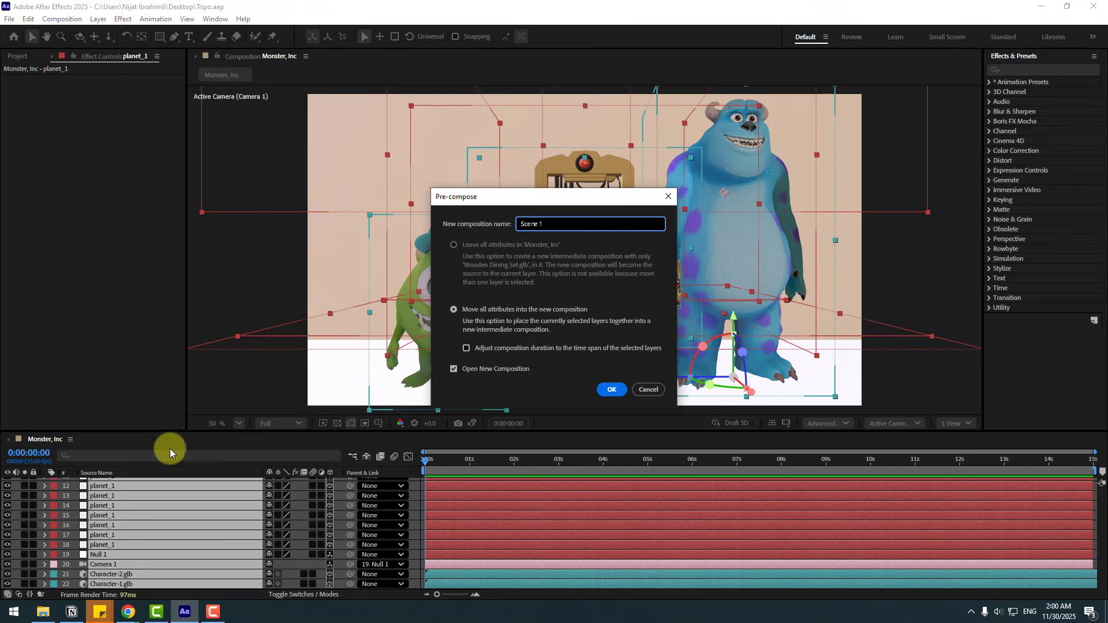
text(1)
click(600, 390)
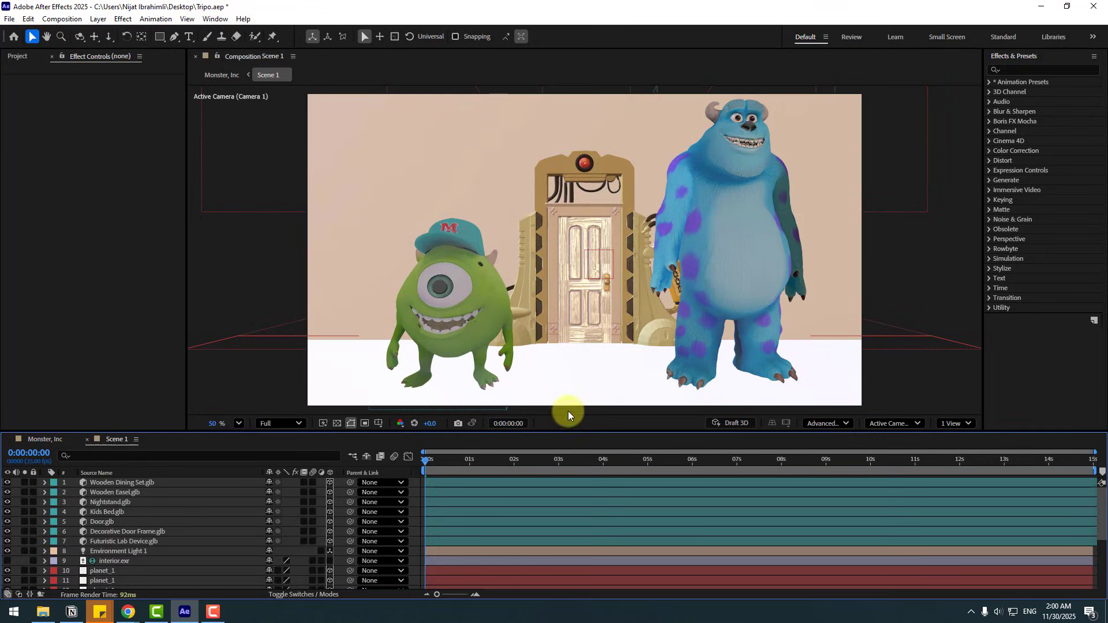
Step: Duplicate the Scene 1 layer in the Monster, Inc composition and rename the upper copy 3D Channel
click(88, 439)
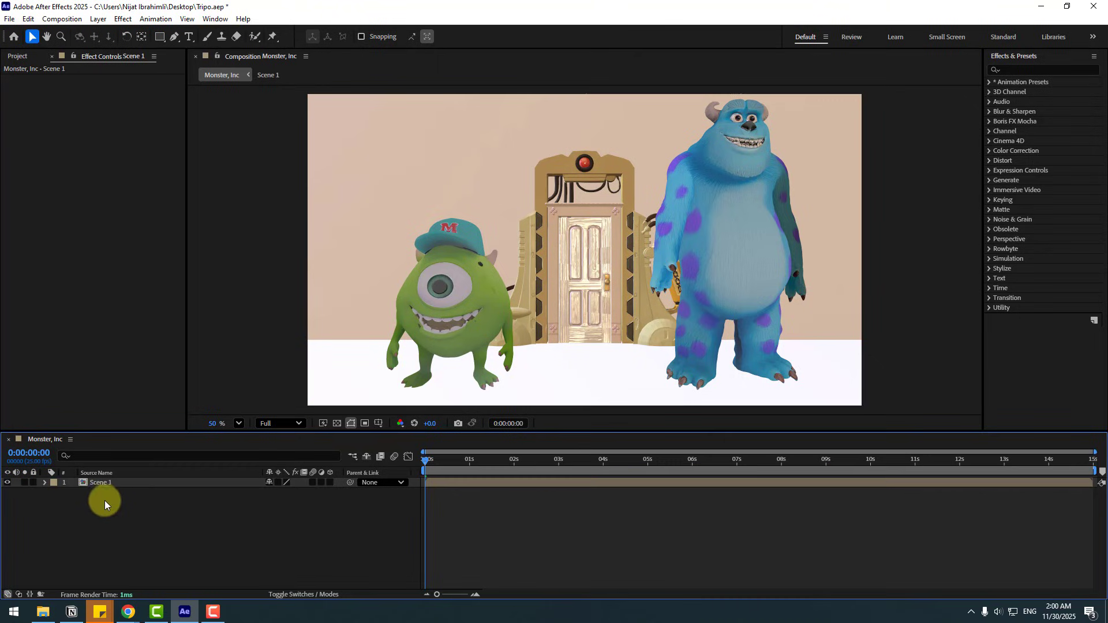
click(98, 486)
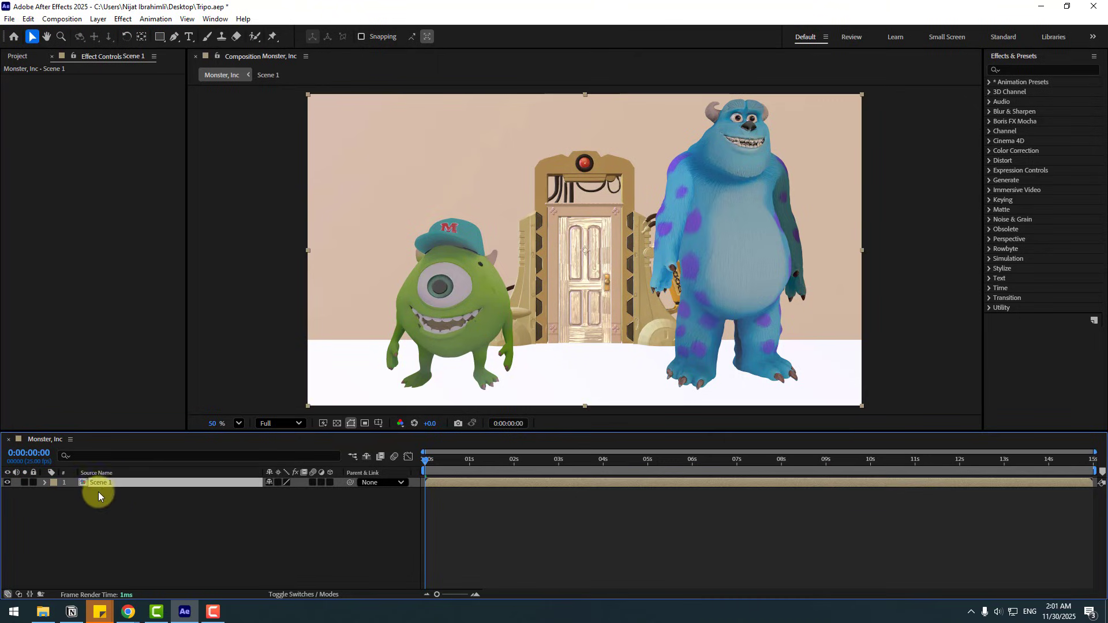
key(ctrl+d)
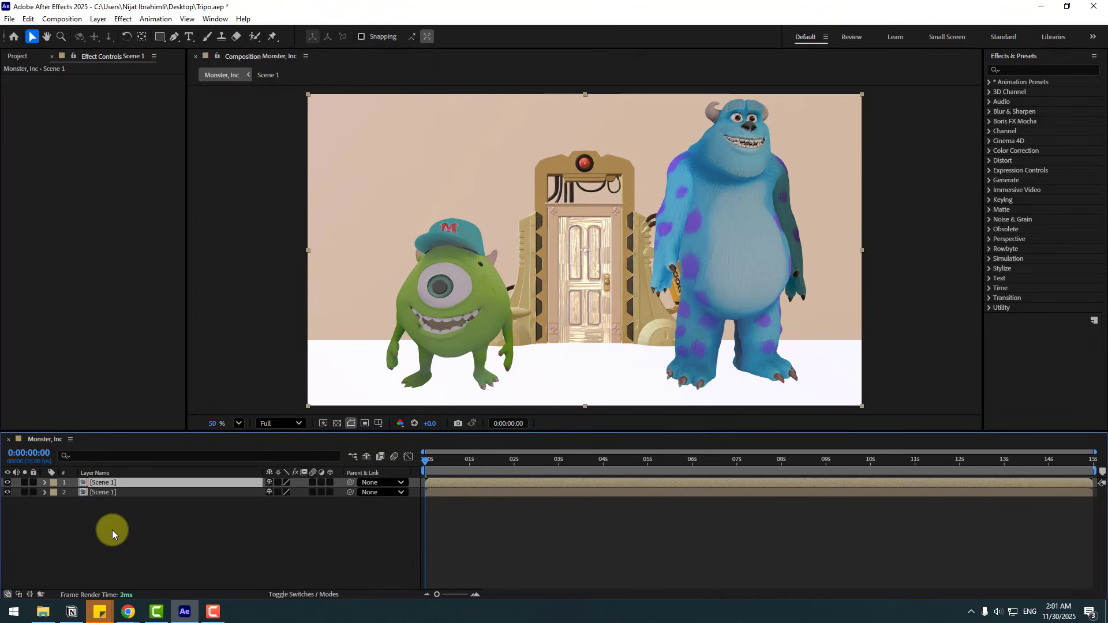
key(Return)
text(3D Channel)
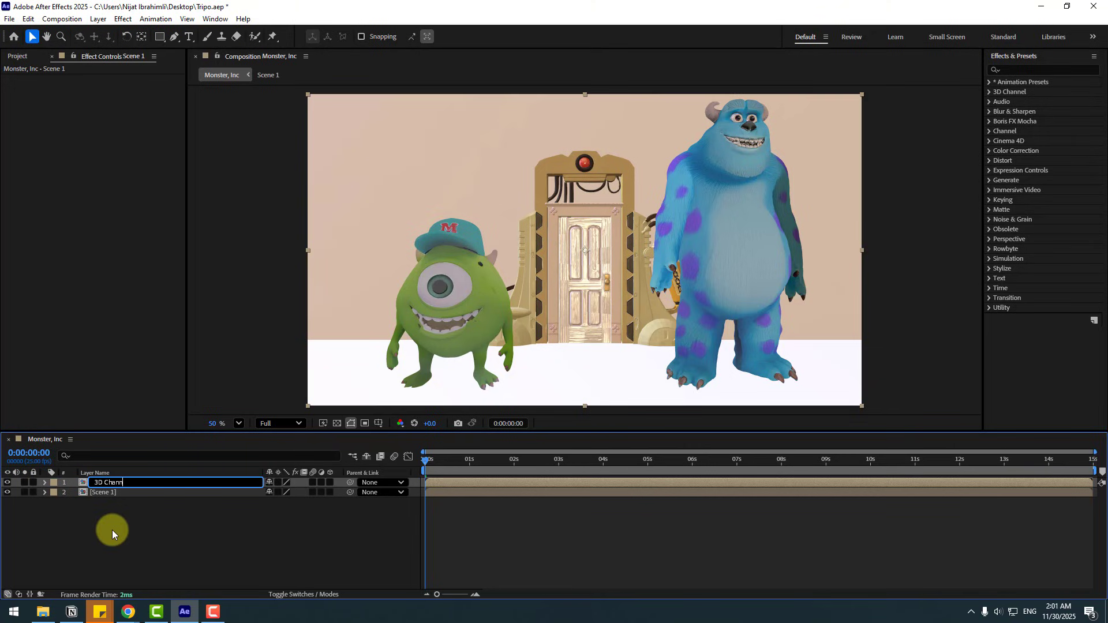
key(Return)
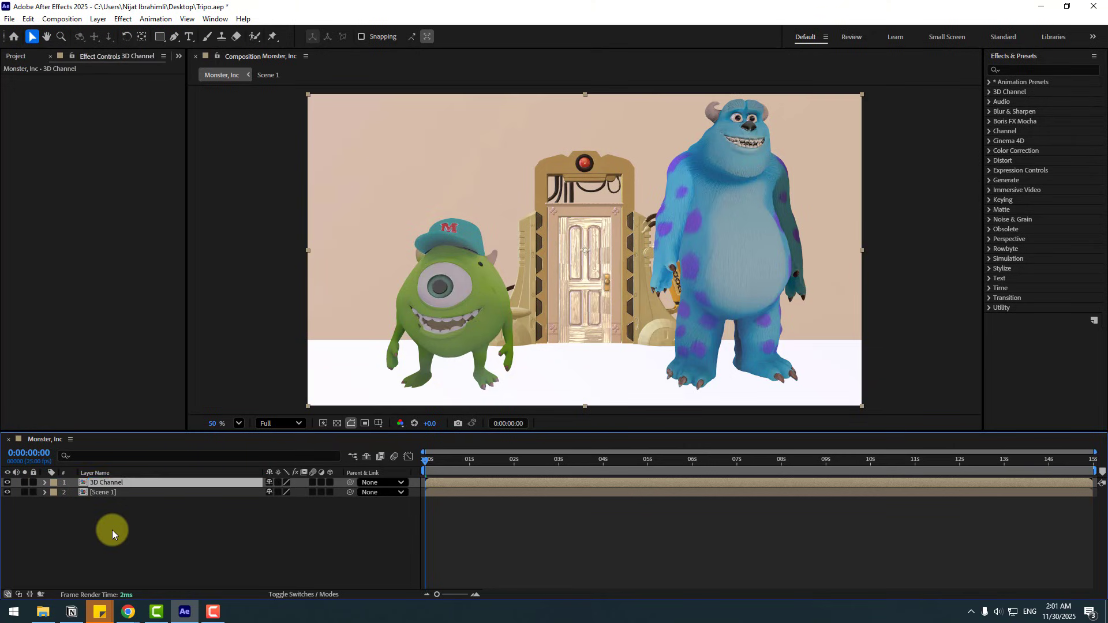
Step: Apply the 3D Channel Extract effect to the 3D Channel layer and hide that layer
click(123, 20)
mouse_move(149, 96)
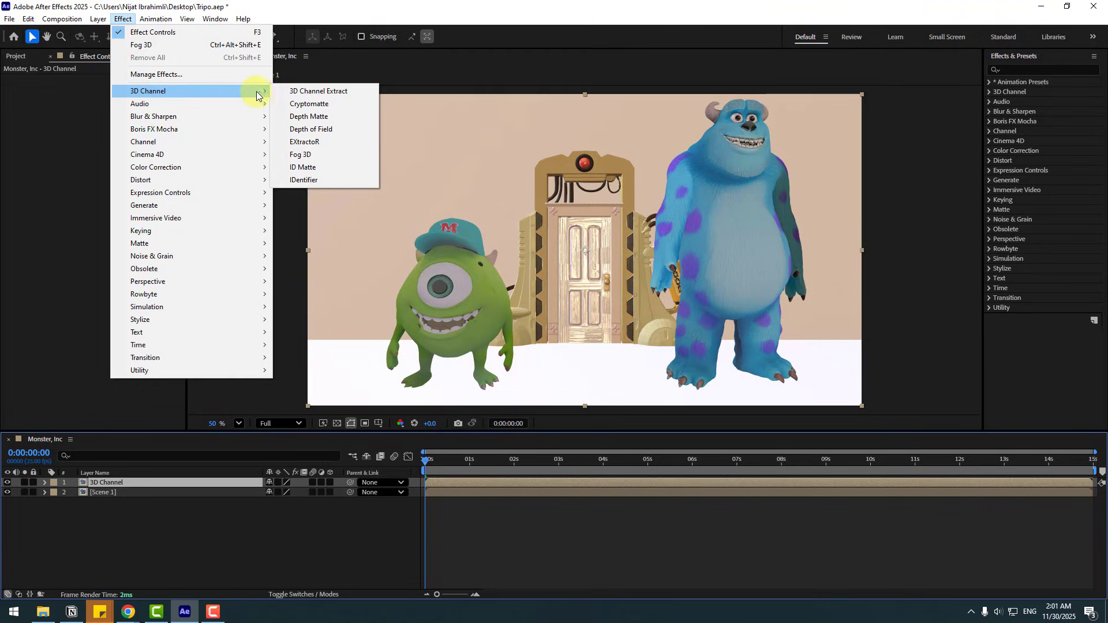
click(340, 91)
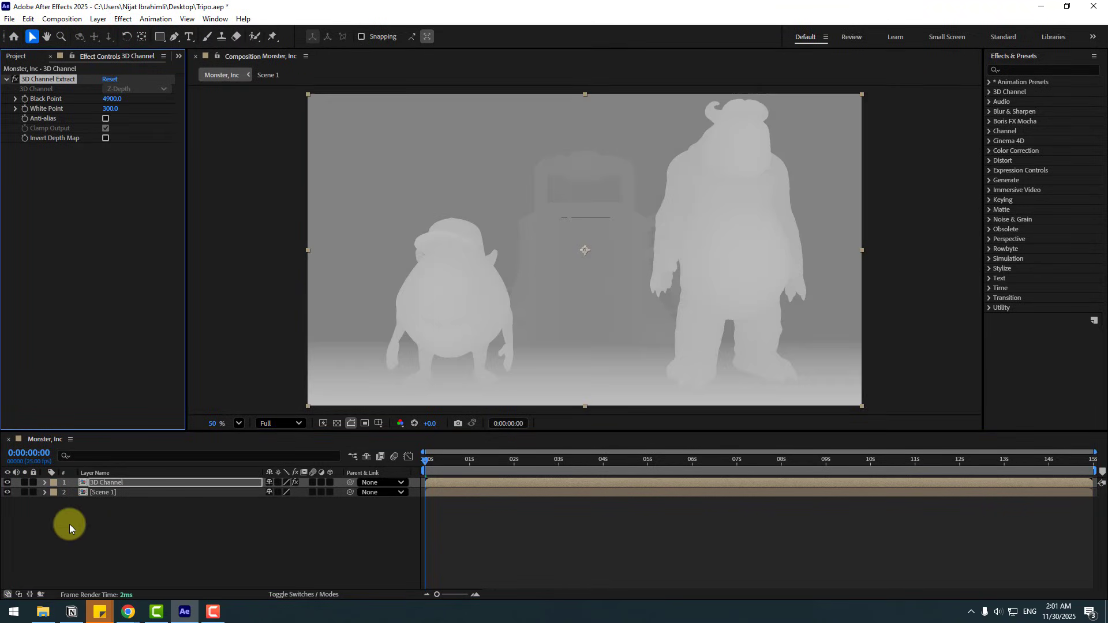
click(7, 482)
Step: Create an adjustment layer above the 3D Channel layer and name it Blur
click(104, 492)
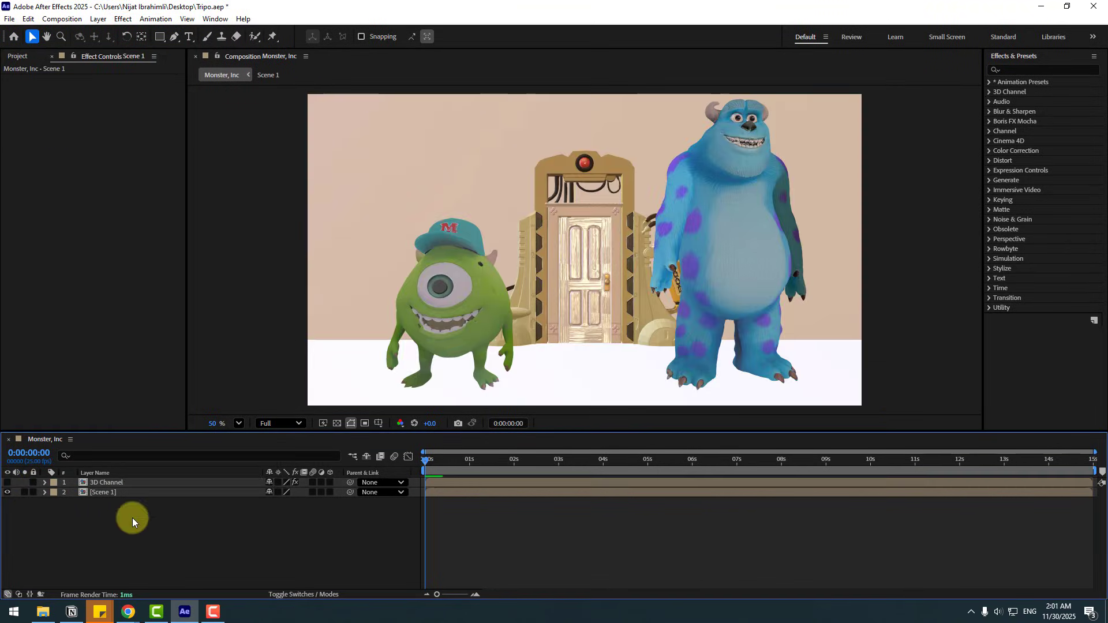
right_click(130, 516)
mouse_move(260, 379)
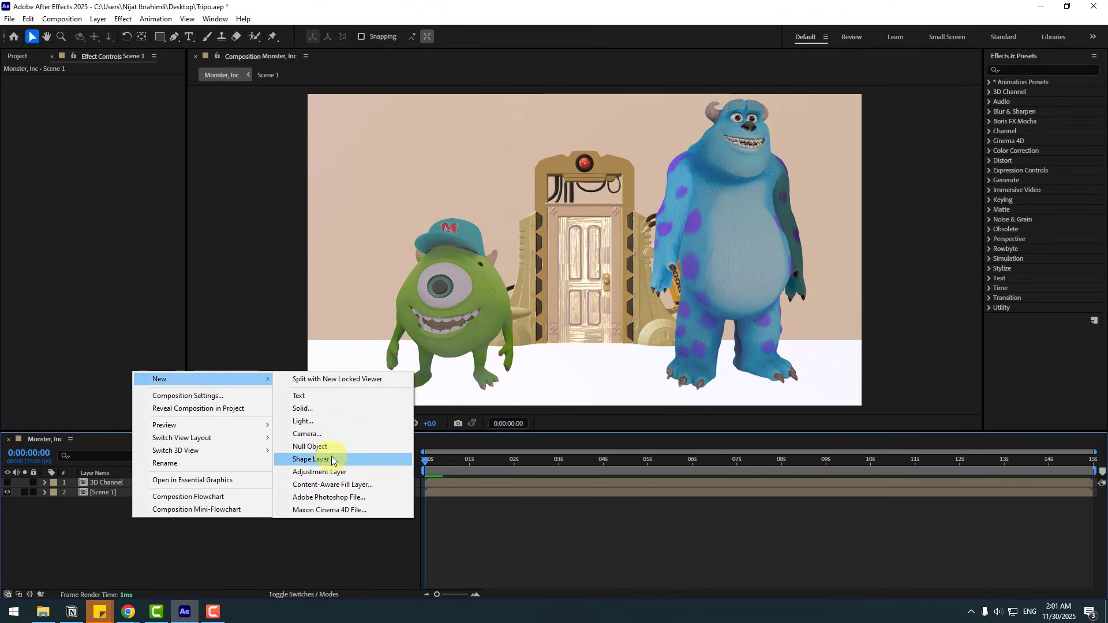
click(321, 473)
key(Return)
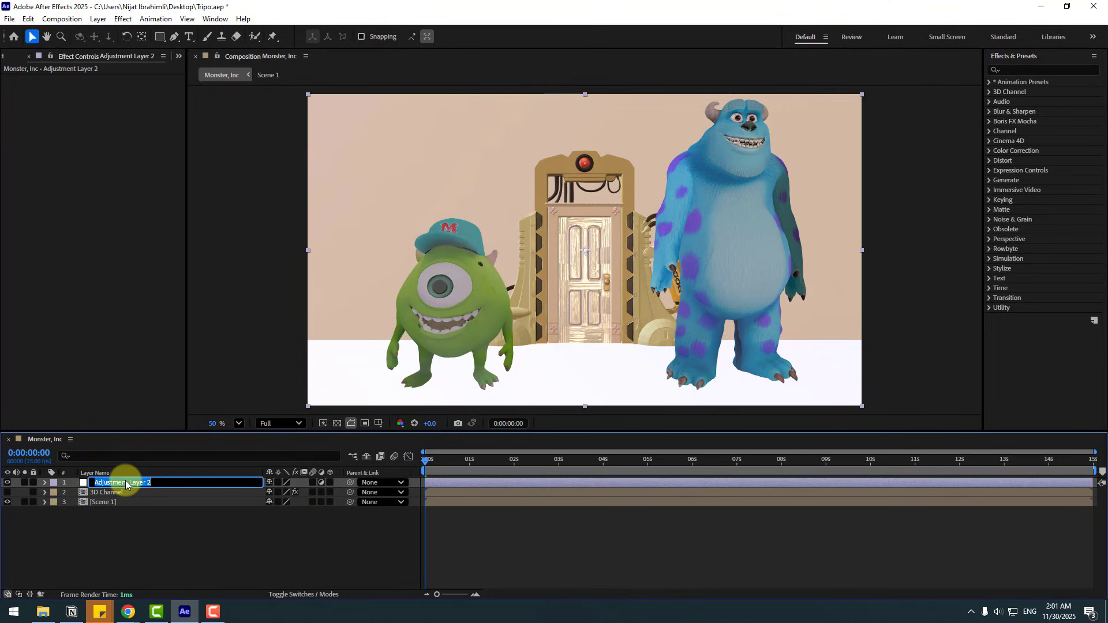
text(Blur)
key(Return)
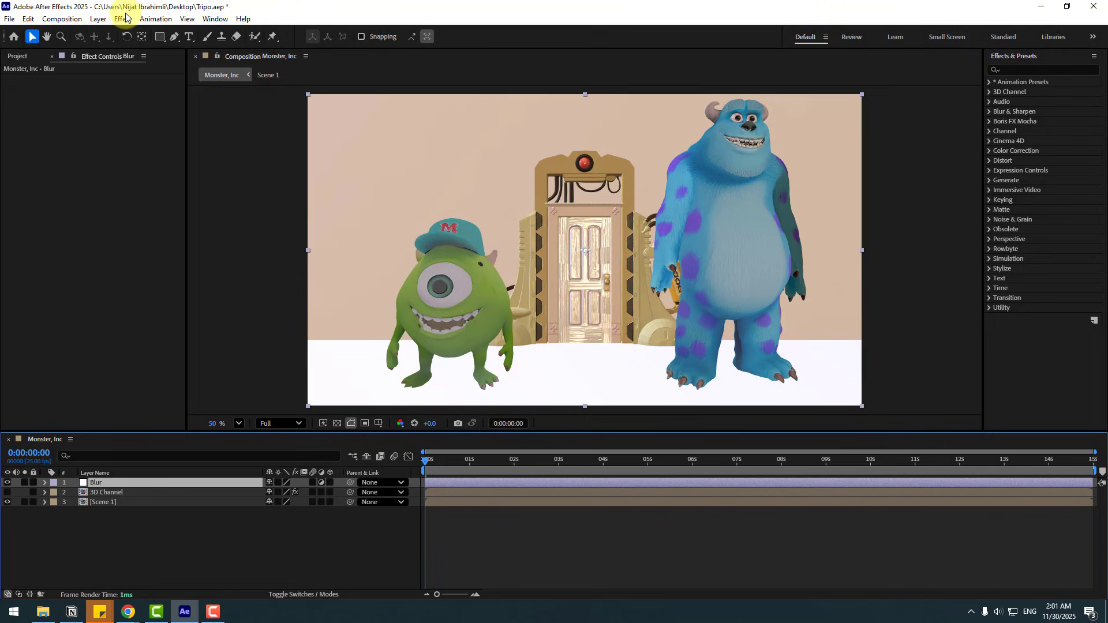
Step: Apply Camera Lens Blur to the Blur layer, using 3D Channel with Effects & Masks as the blur map
click(124, 19)
mouse_move(242, 116)
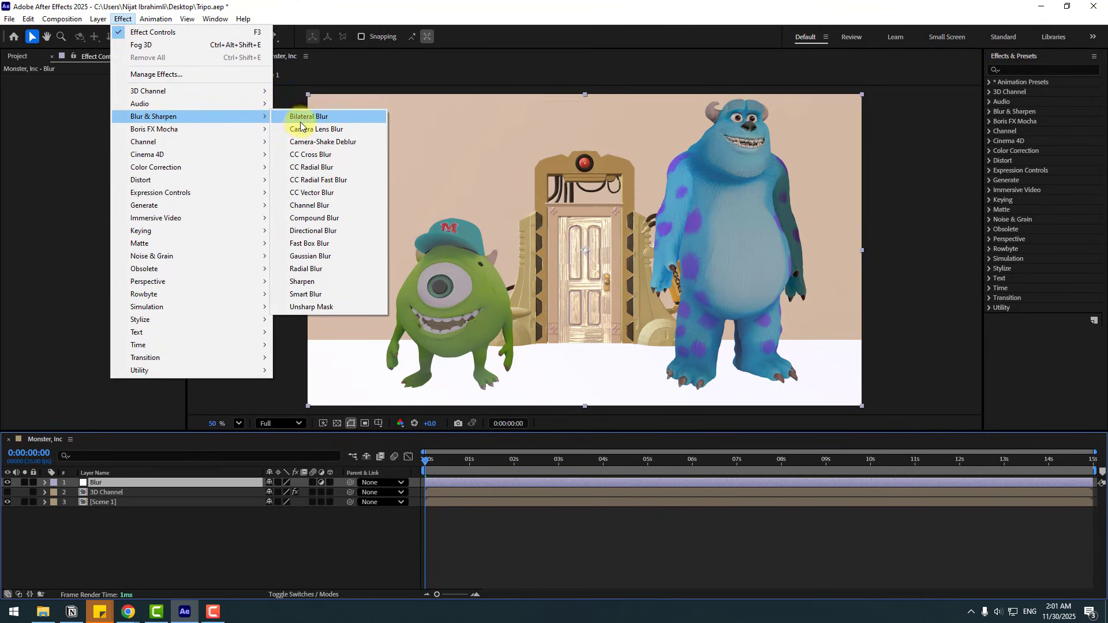
click(319, 130)
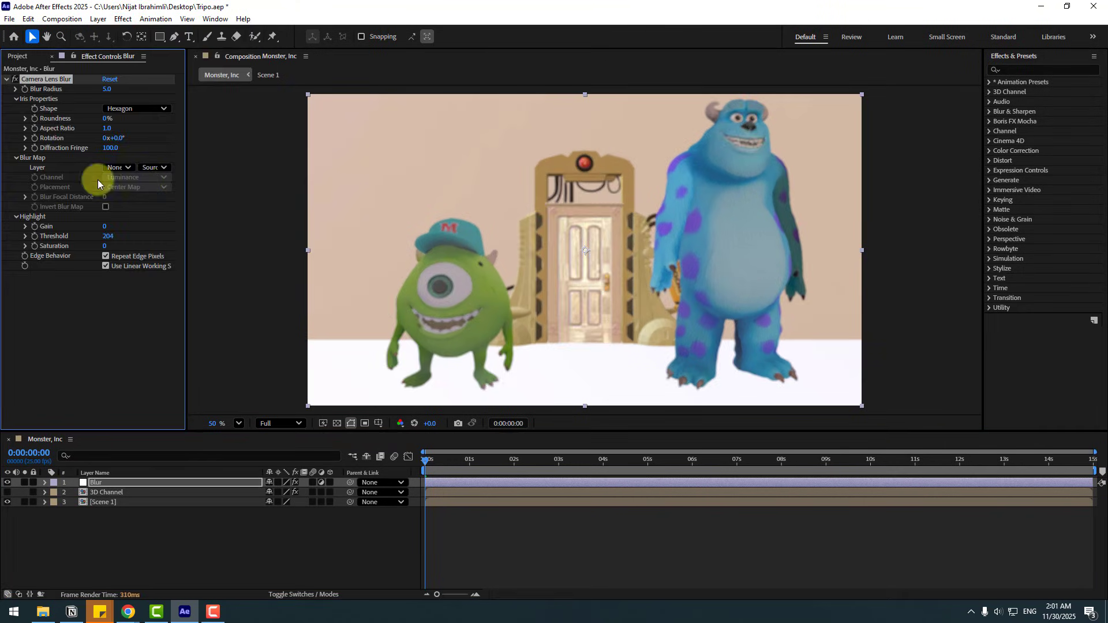
click(111, 169)
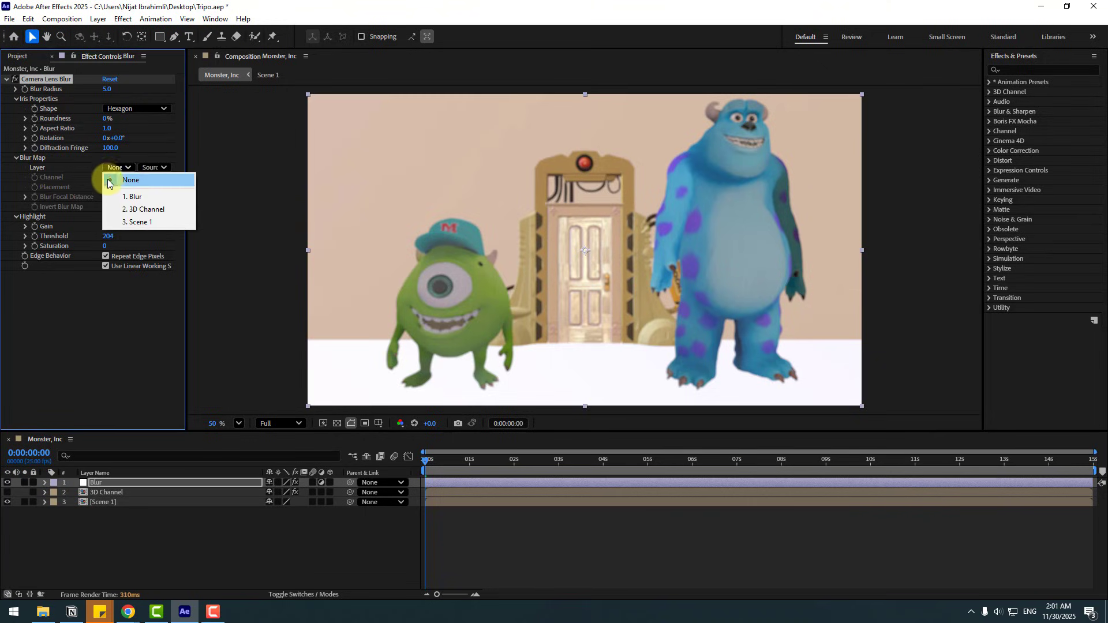
click(142, 210)
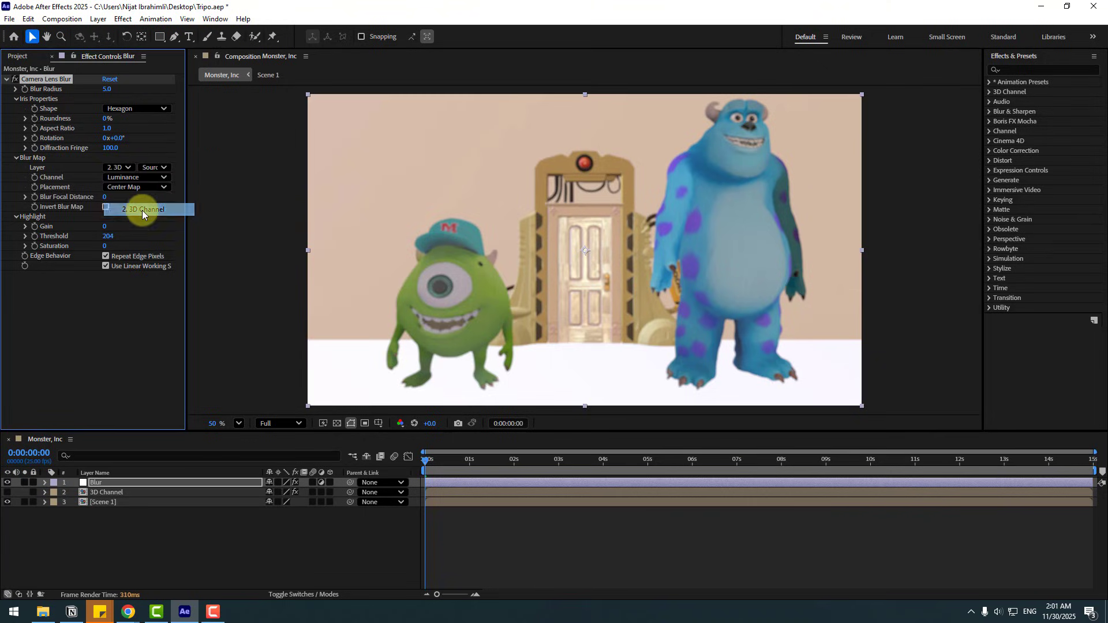
click(153, 168)
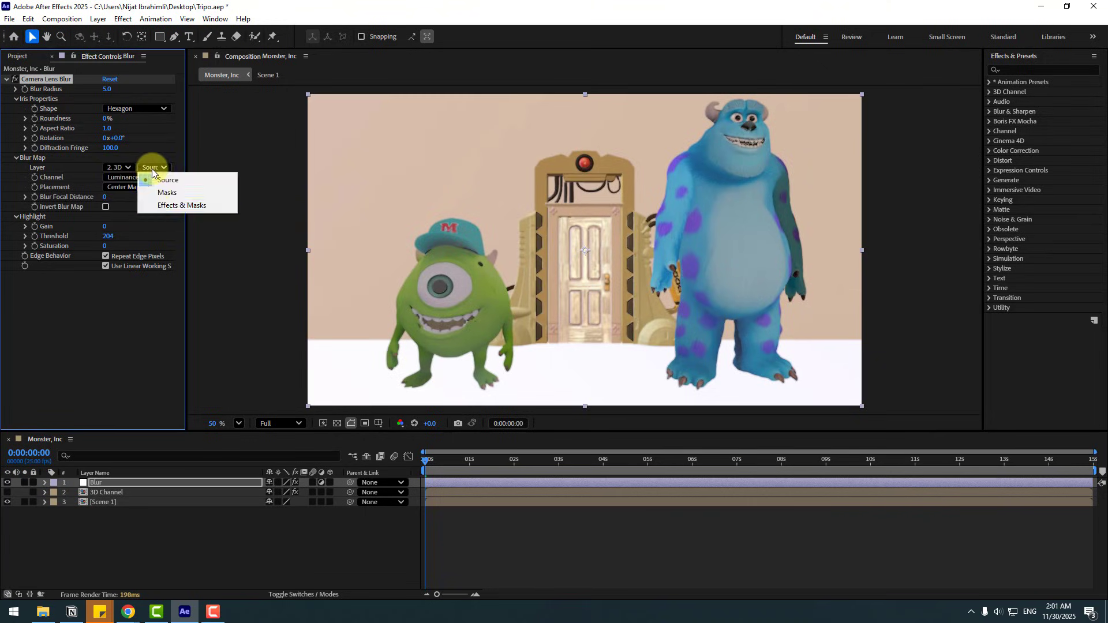
click(192, 206)
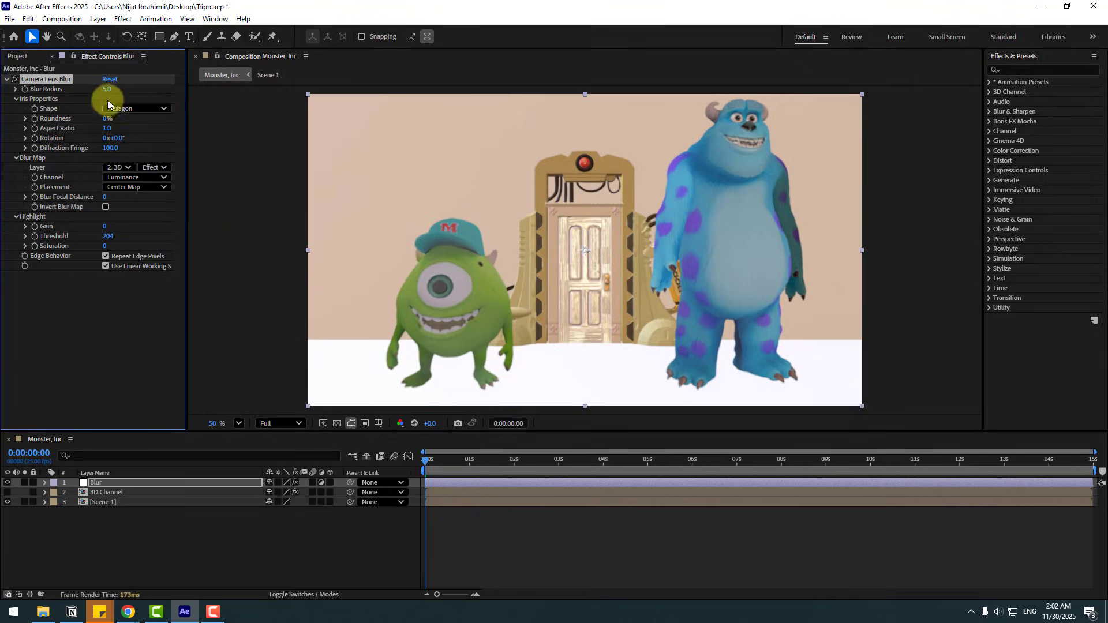
Step: Set the Blur Radius to 27 and lower the preview resolution to Quarter
drag(108, 91, 121, 91)
drag(453, 463, 482, 461)
click(266, 424)
click(268, 496)
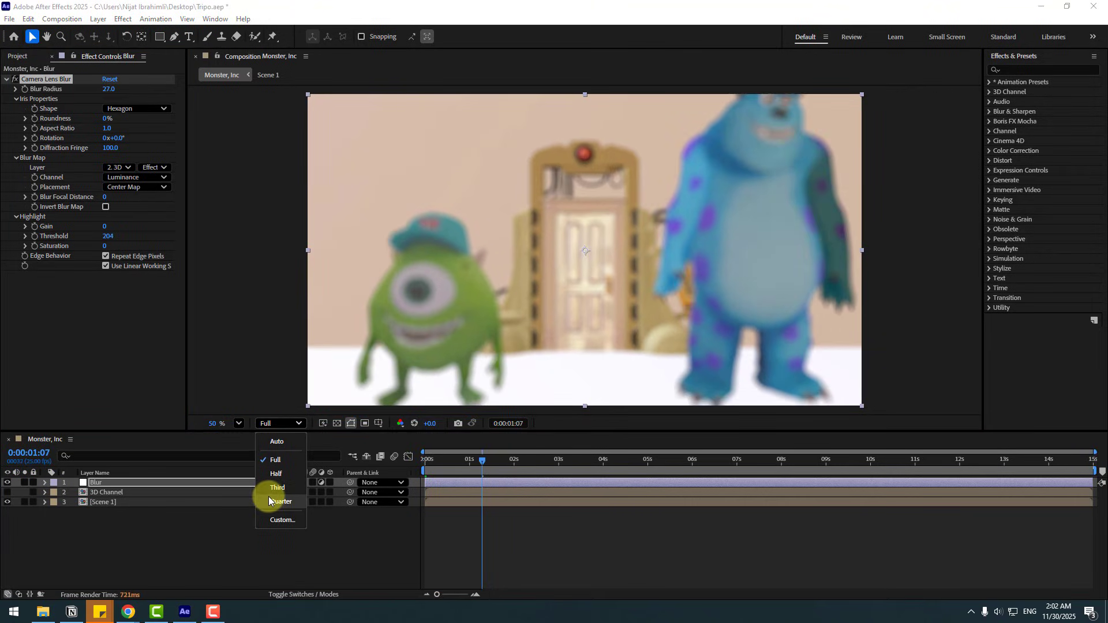
click(522, 468)
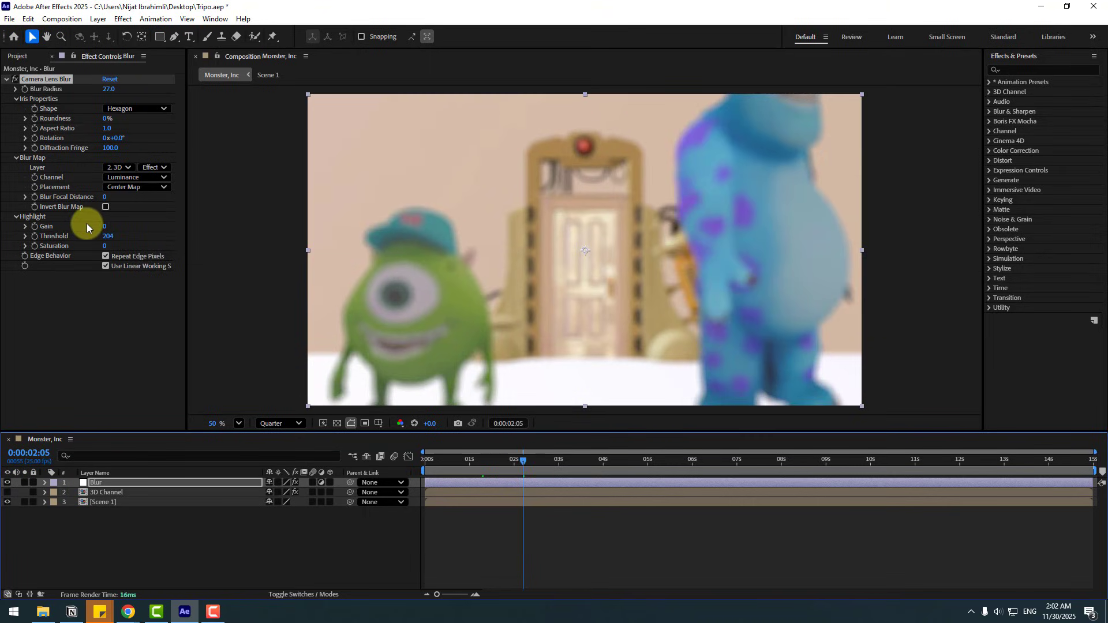
Step: Animate Blur Focal Distance with keyframes between about 1.7 seconds and 0:00:02:24 to shift the focus
click(106, 198)
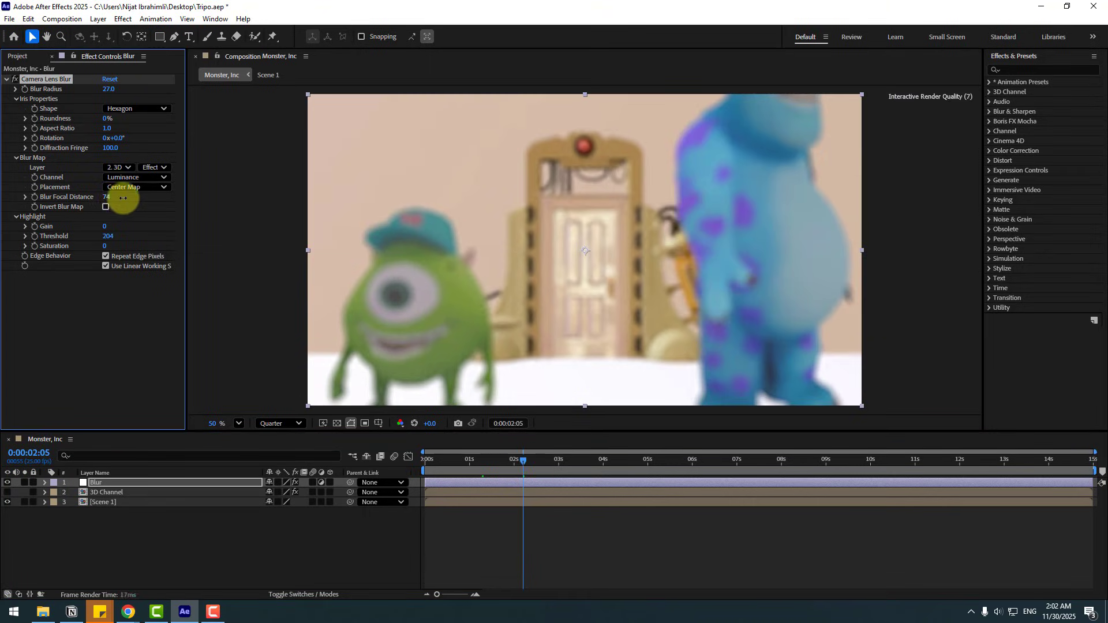
drag(75, 205, 178, 217)
click(35, 197)
drag(523, 461, 557, 462)
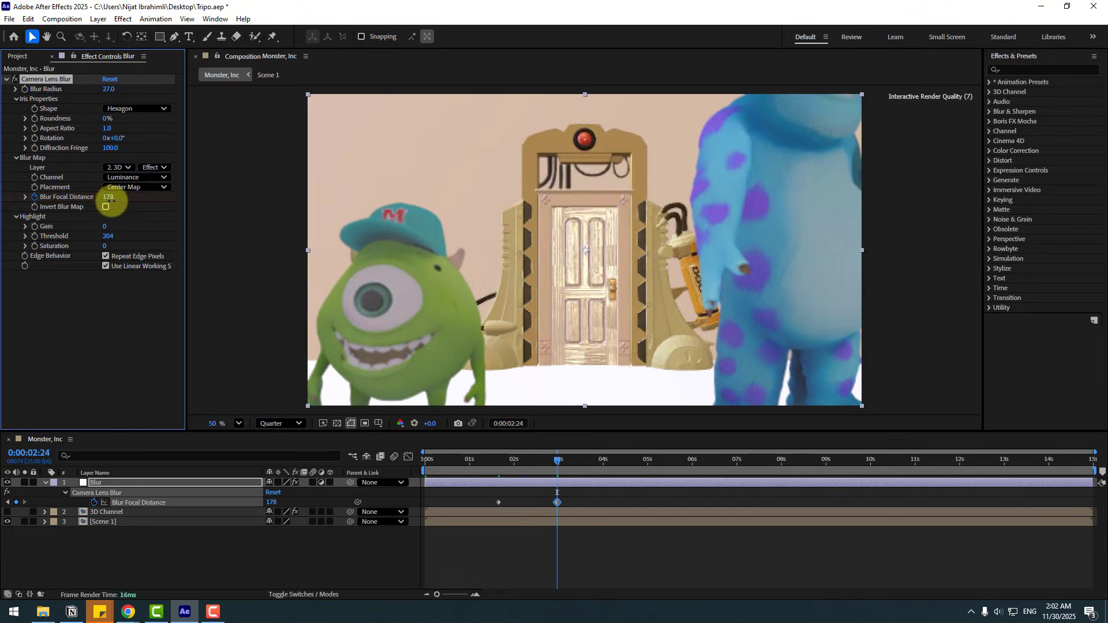
drag(111, 198, 116, 198)
Step: Enable and adjust Blur Radius keyframes by the 3-second mark, and add a Blur Focal Distance keyframe at about 9.6 seconds
click(25, 89)
drag(110, 89, 116, 89)
drag(557, 461, 853, 462)
drag(104, 198, 107, 198)
Step: Keyframe Blur Radius at about 6.5 and 8 seconds, ending at 36, and set Blur Focal Distance to 130 at 0:00:11:13
drag(853, 462, 717, 462)
drag(271, 502, 267, 502)
drag(717, 462, 784, 461)
drag(272, 502, 265, 502)
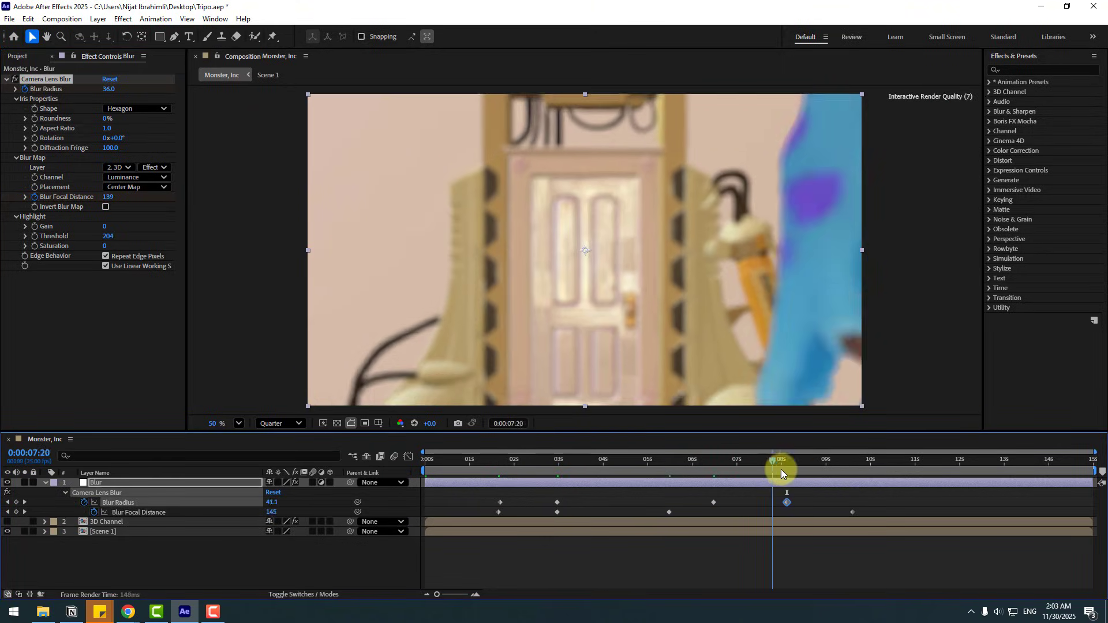
drag(779, 470, 937, 469)
mouse_move(109, 196)
mouse_down()
mouse_move(97, 197)
mouse_move(116, 198)
mouse_up()
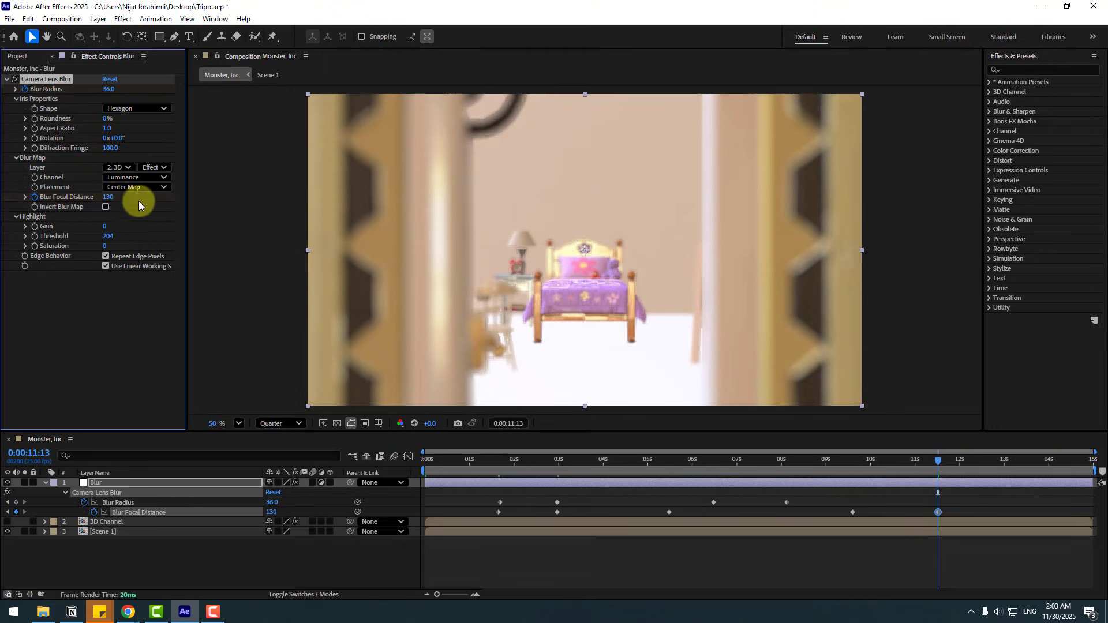
Step: Keyframe Blur Radius at 15, move that keyframe to about 10.5 seconds, and scrub back to the start to check it
drag(107, 89, 95, 84)
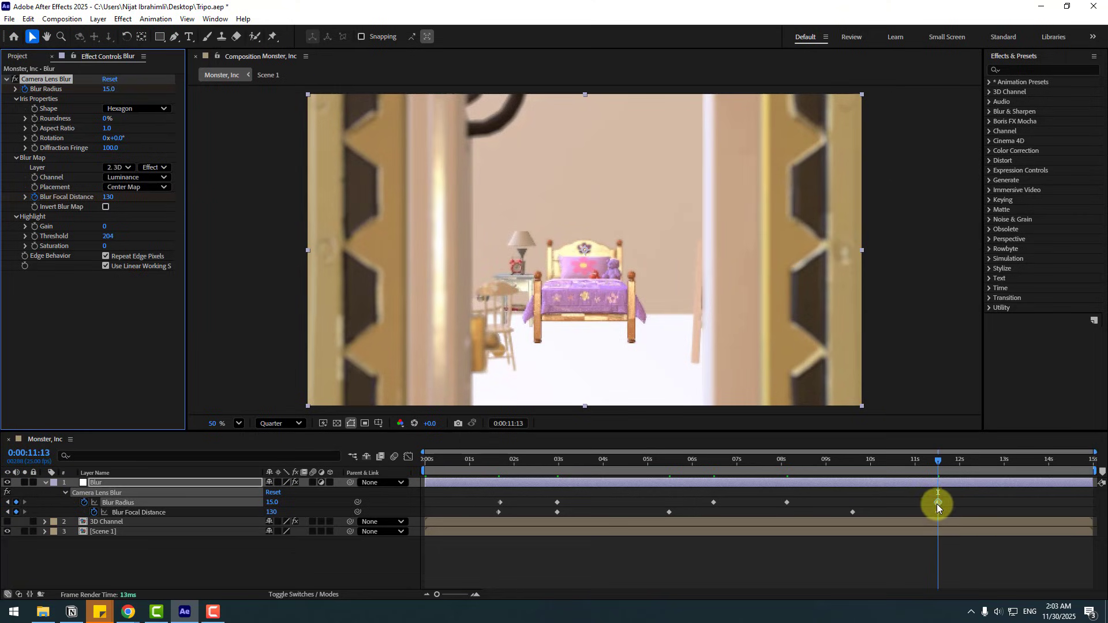
drag(937, 503, 894, 504)
drag(841, 458, 1095, 470)
key(Home)
click(136, 551)
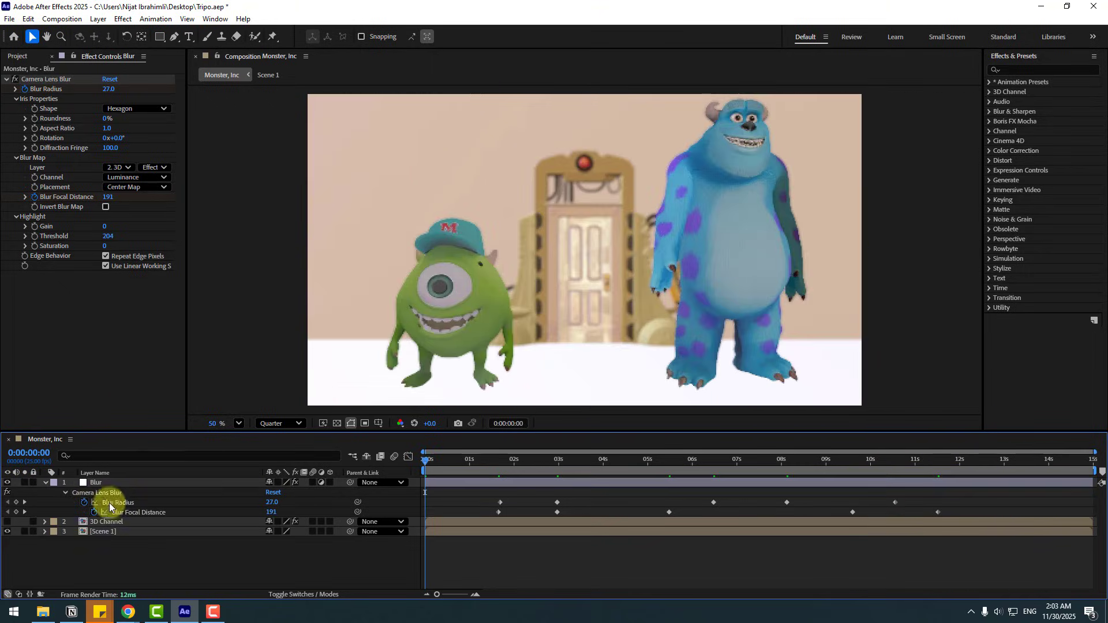
Step: Apply the Fog 3D effect to the Scene 1 layer and change its fog color to bright blue
click(107, 532)
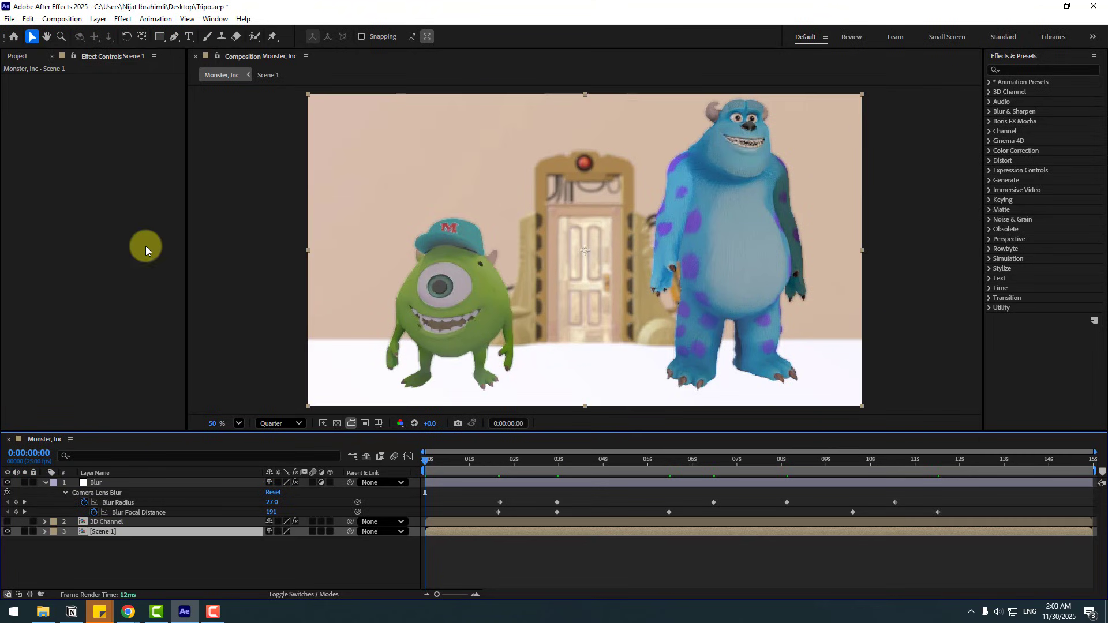
click(128, 21)
mouse_move(210, 91)
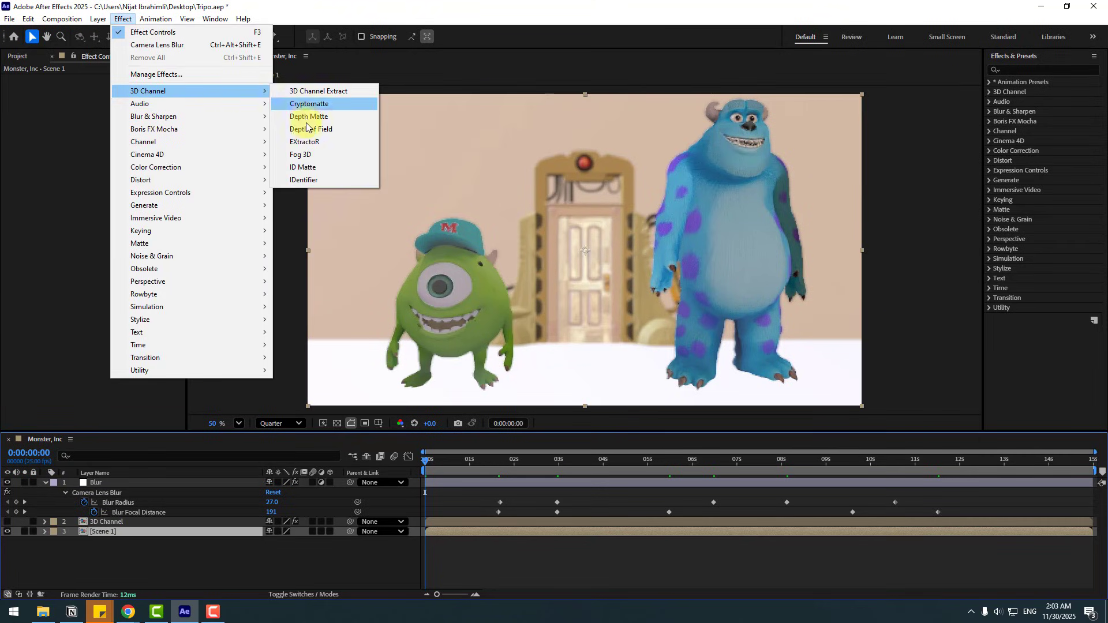
click(299, 155)
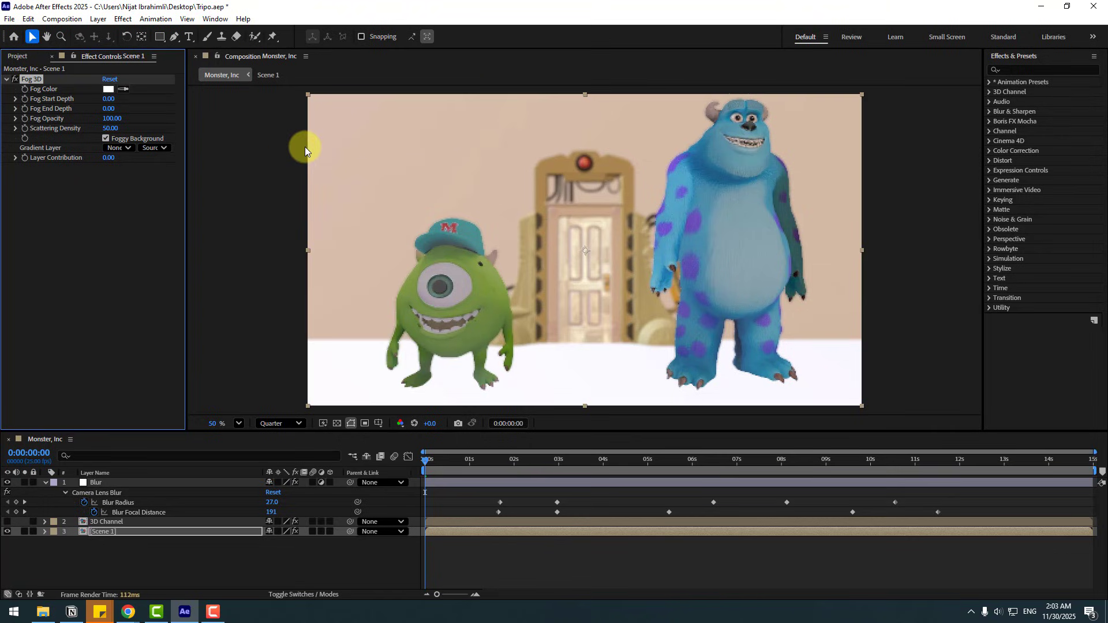
click(108, 89)
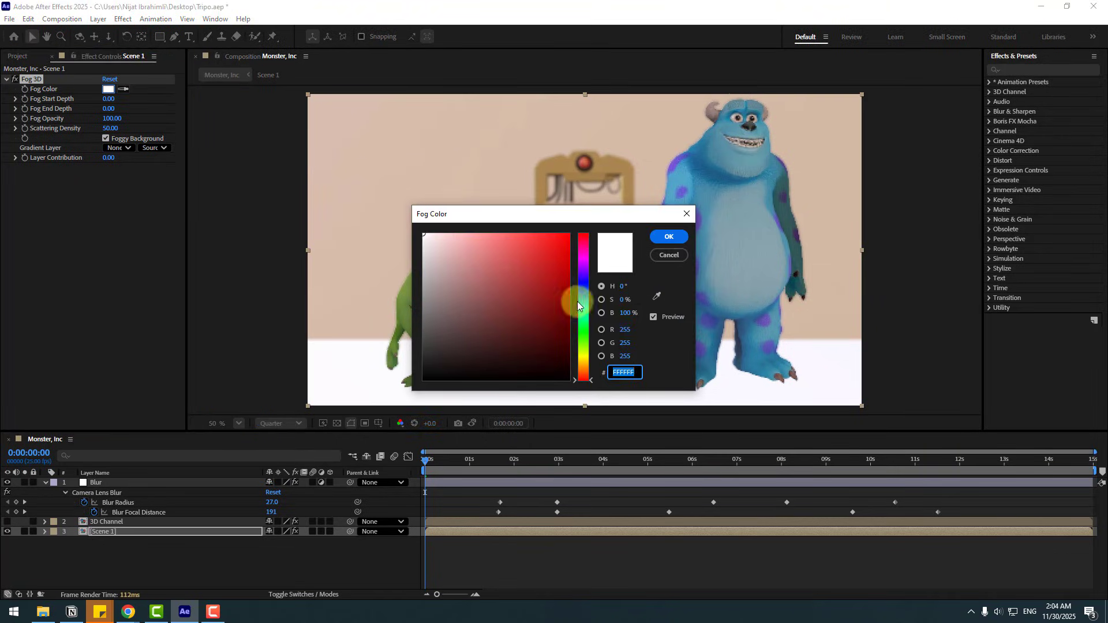
drag(578, 306, 583, 297)
click(663, 236)
Step: Set Fog Start Depth to 940 and Fog End Depth to 4180, checking the fog at about 10 seconds and at the start
click(161, 126)
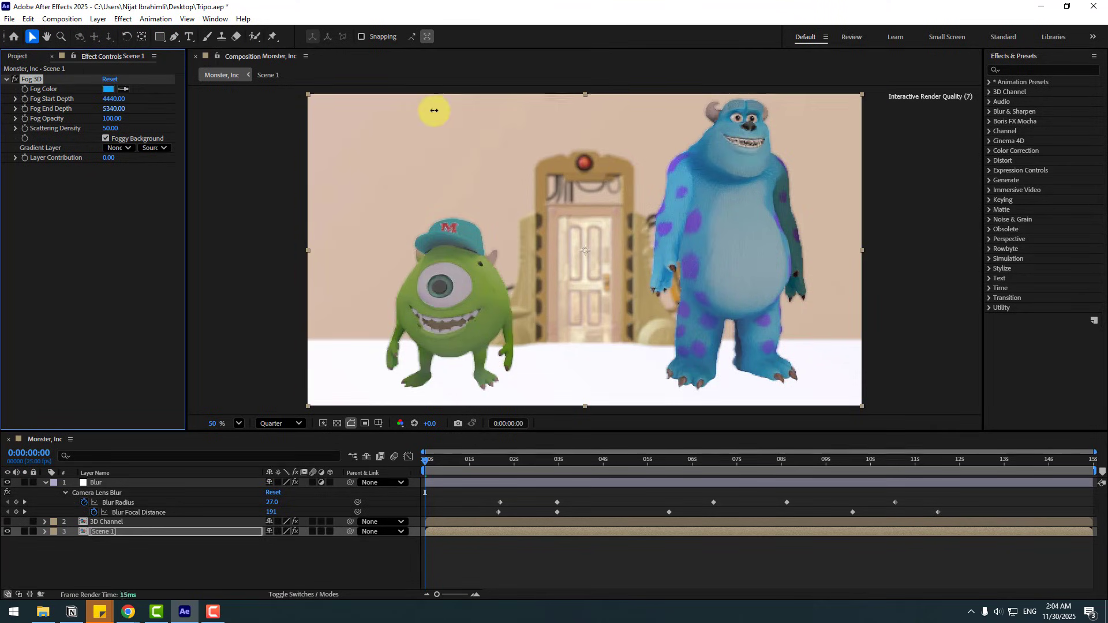
click(431, 460)
drag(449, 466, 881, 460)
mouse_move(114, 103)
mouse_down()
mouse_move(130, 99)
mouse_move(87, 104)
mouse_move(124, 108)
mouse_up()
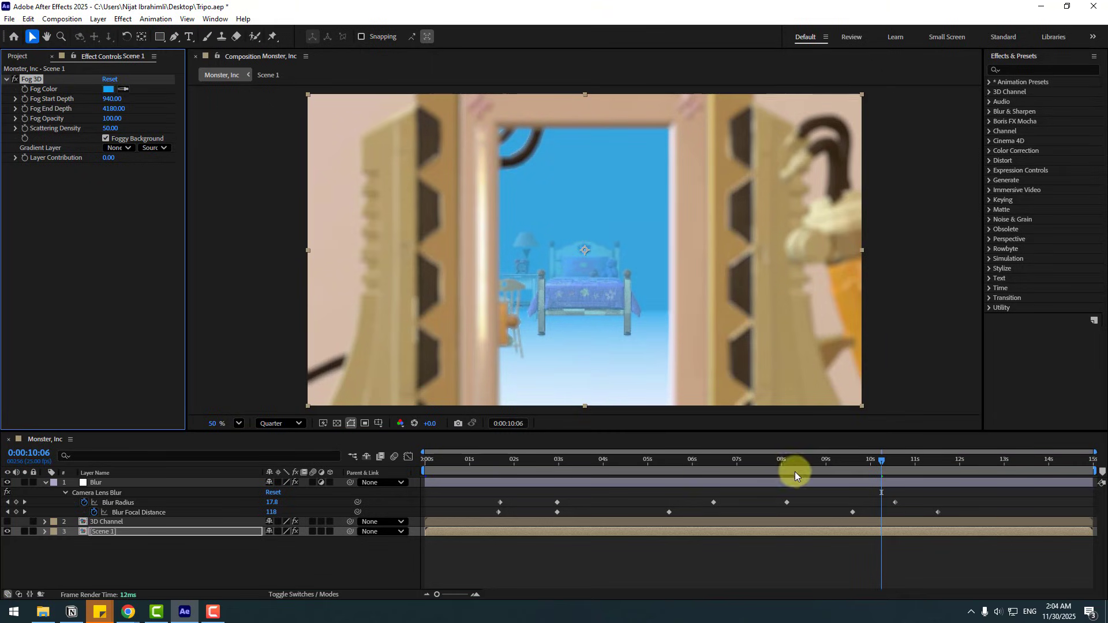
drag(795, 472, 399, 468)
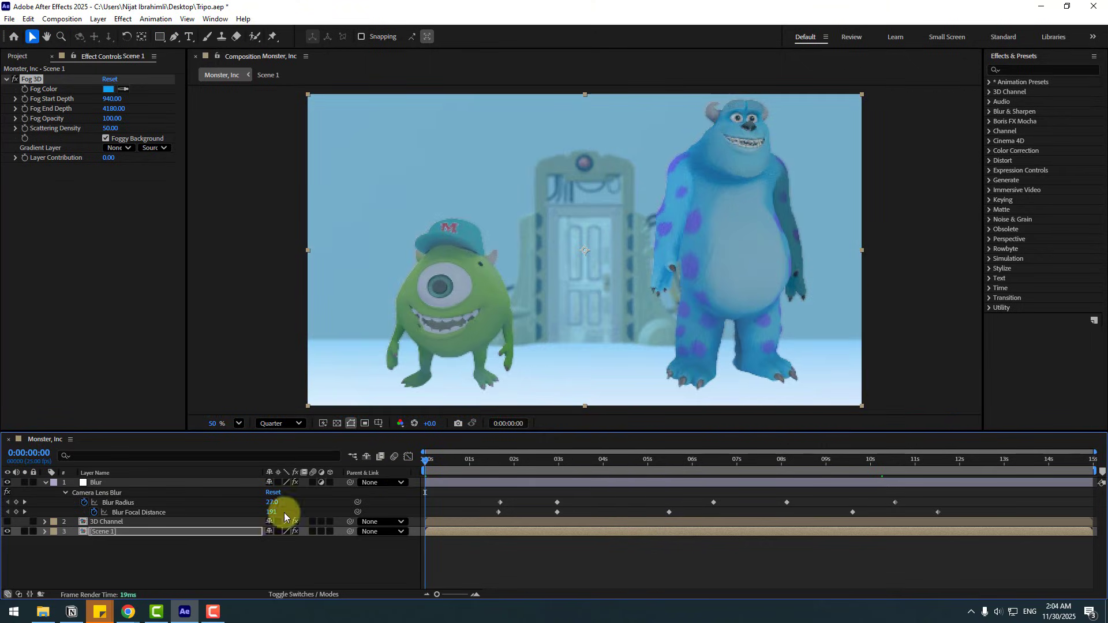
click(150, 556)
Step: In Scene 1, apply a Fill effect in dark gray (RGB 45, 45, 45) to the floor solid in layer 18 and check it in Monster, Inc
click(103, 531)
double_click(103, 531)
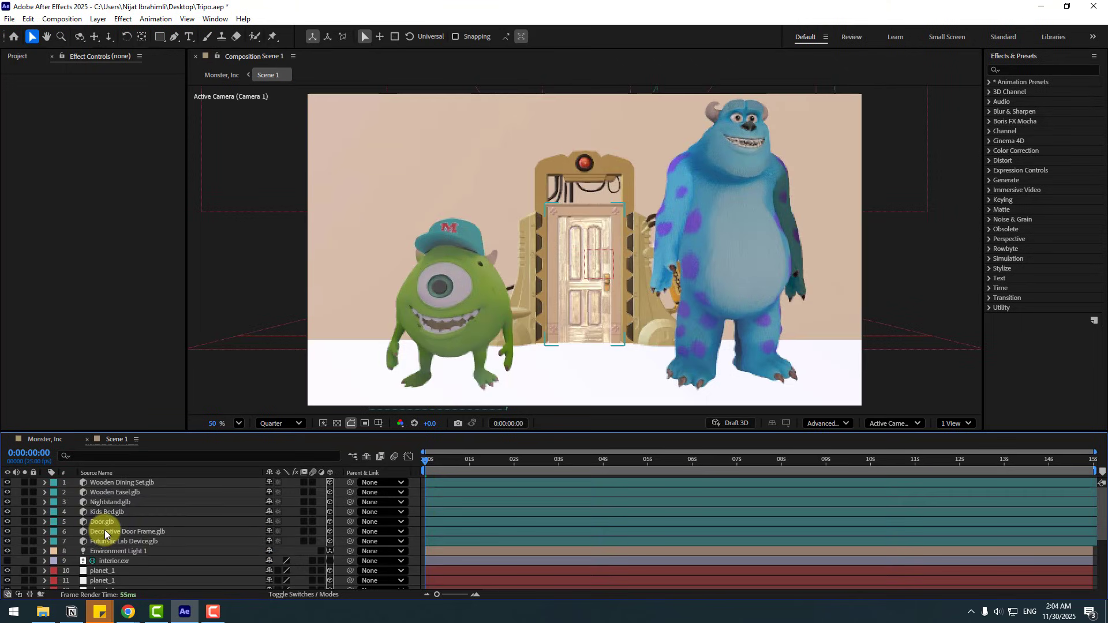
scroll(130, 538, down, 4)
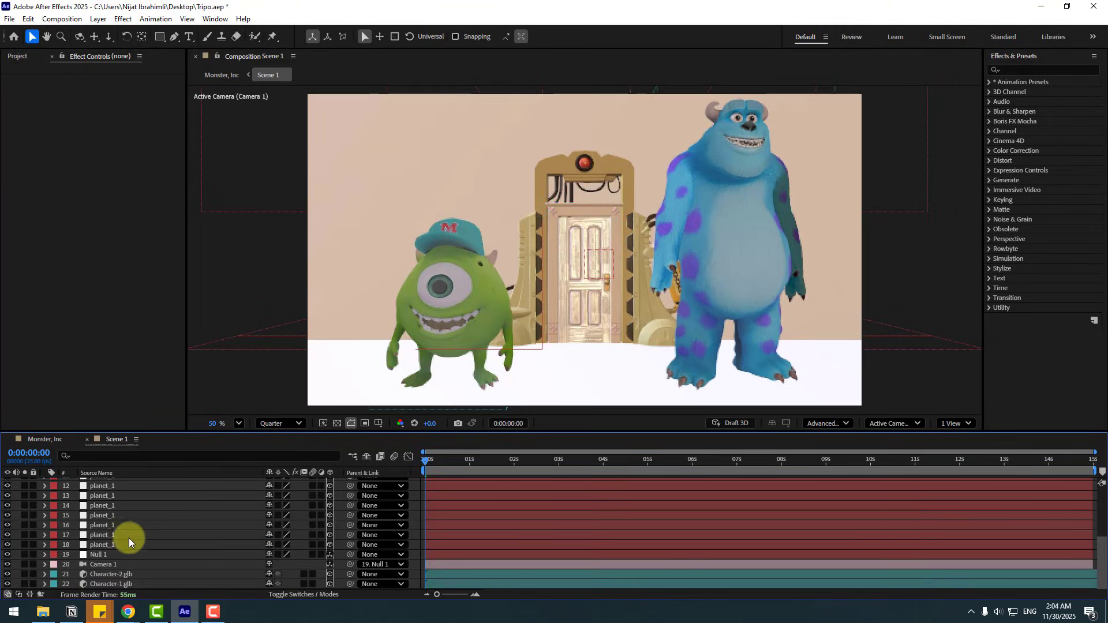
click(1027, 70)
text(fill)
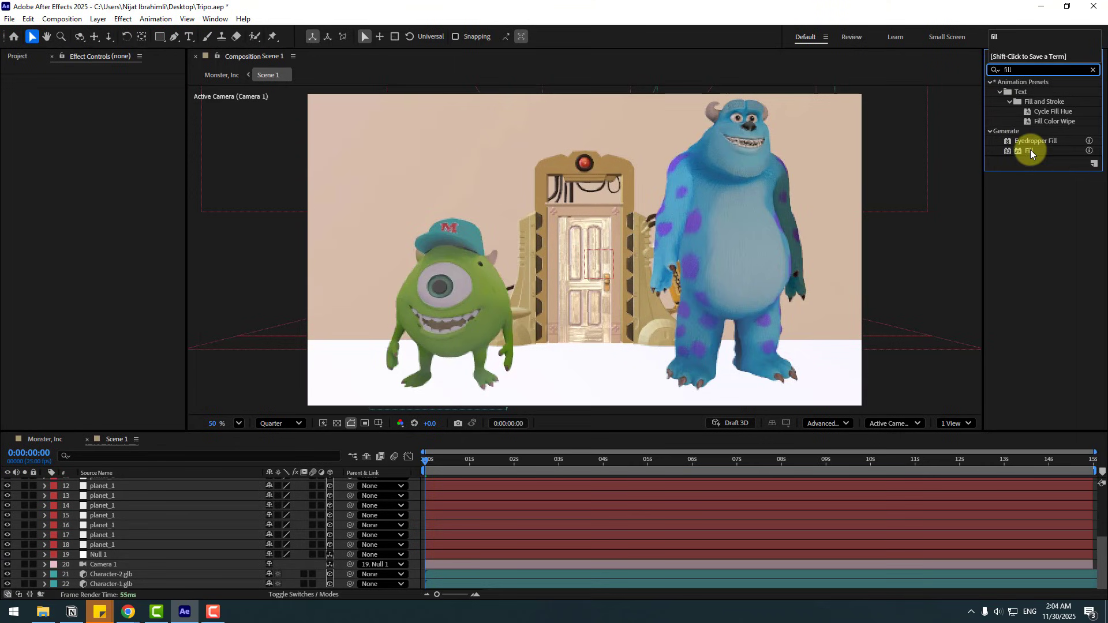
drag(1030, 150, 112, 544)
click(110, 110)
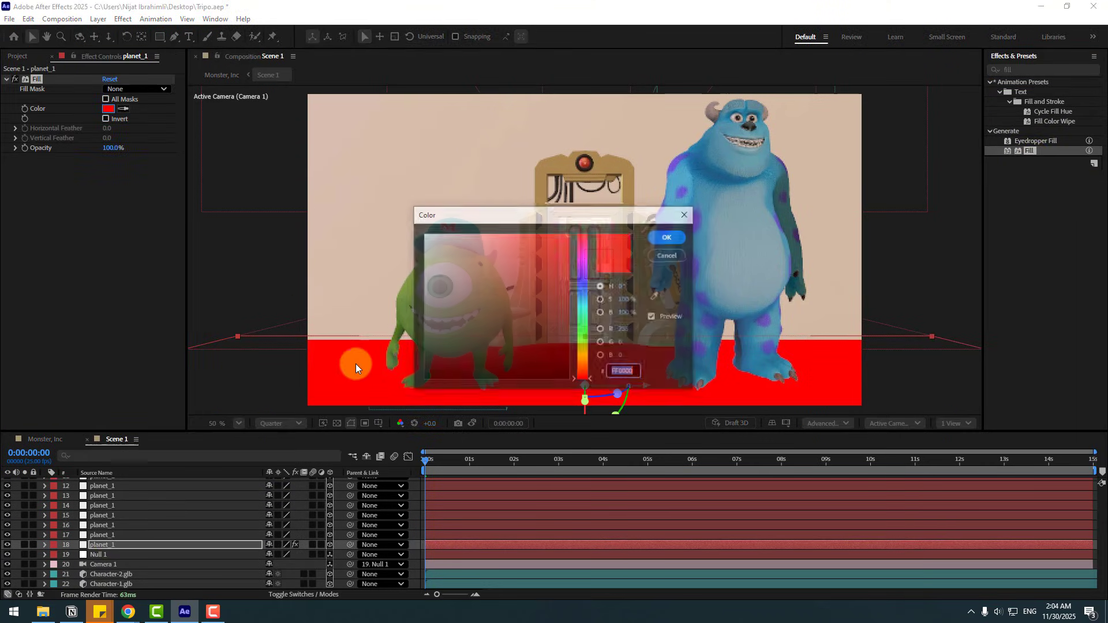
click(422, 353)
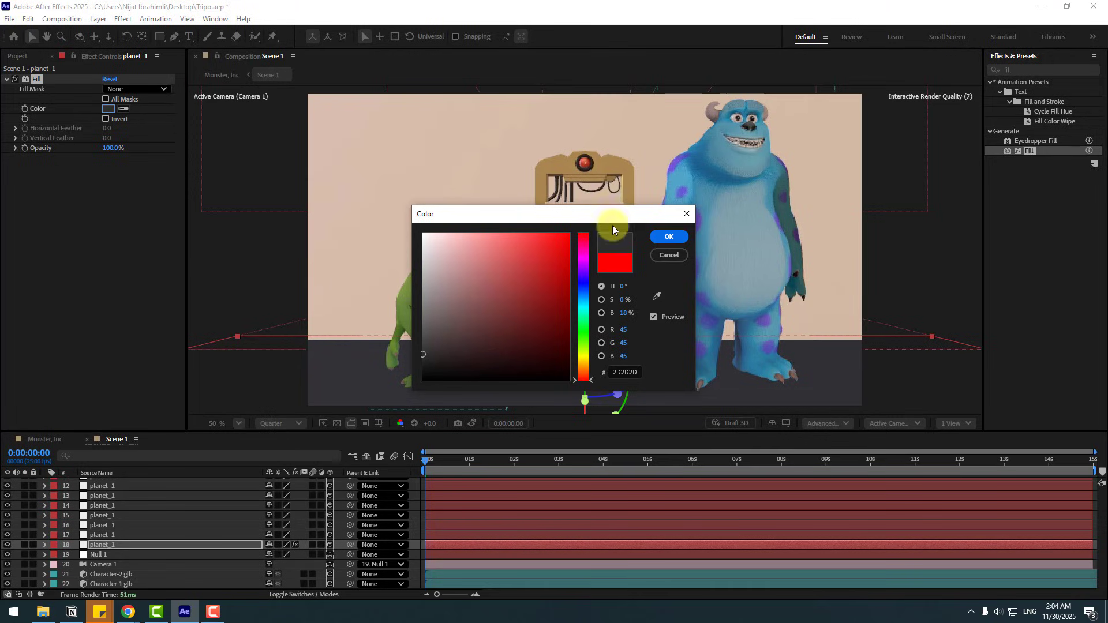
click(660, 240)
click(49, 439)
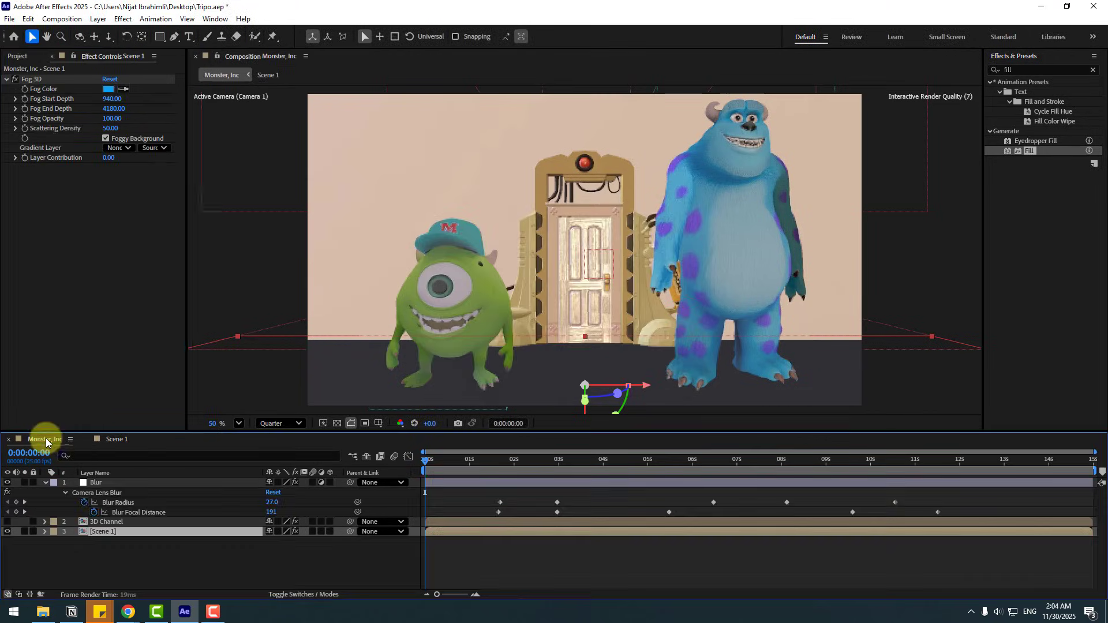
Step: Apply a Fill effect to the wall solid in layer 17, recolor it yellow, and return to the Monster, Inc composition
click(110, 442)
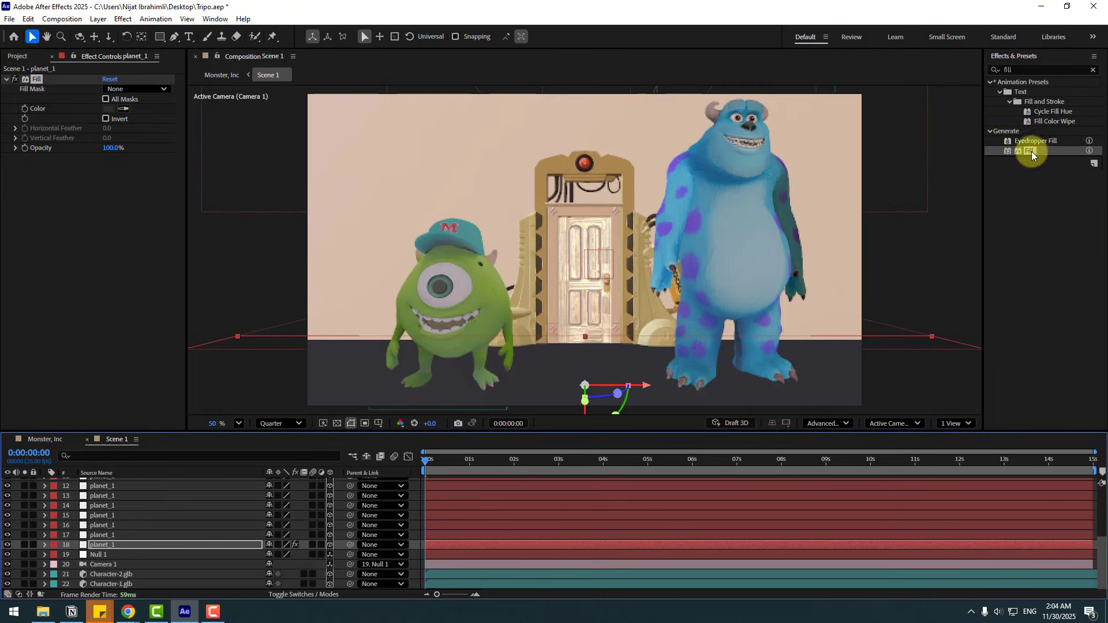
drag(1030, 151, 94, 534)
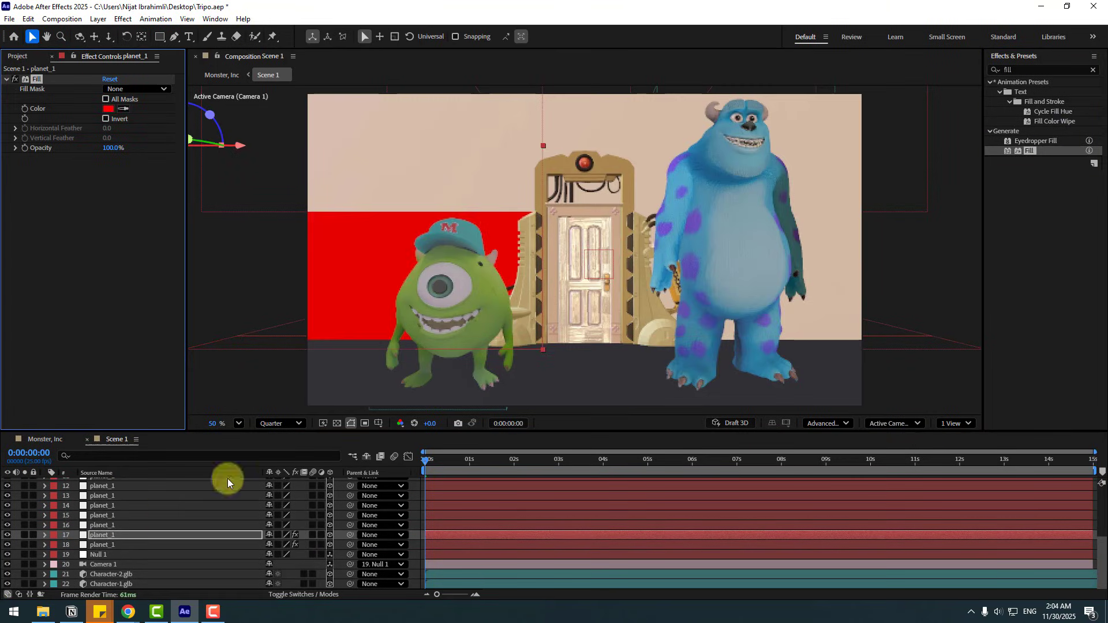
click(109, 108)
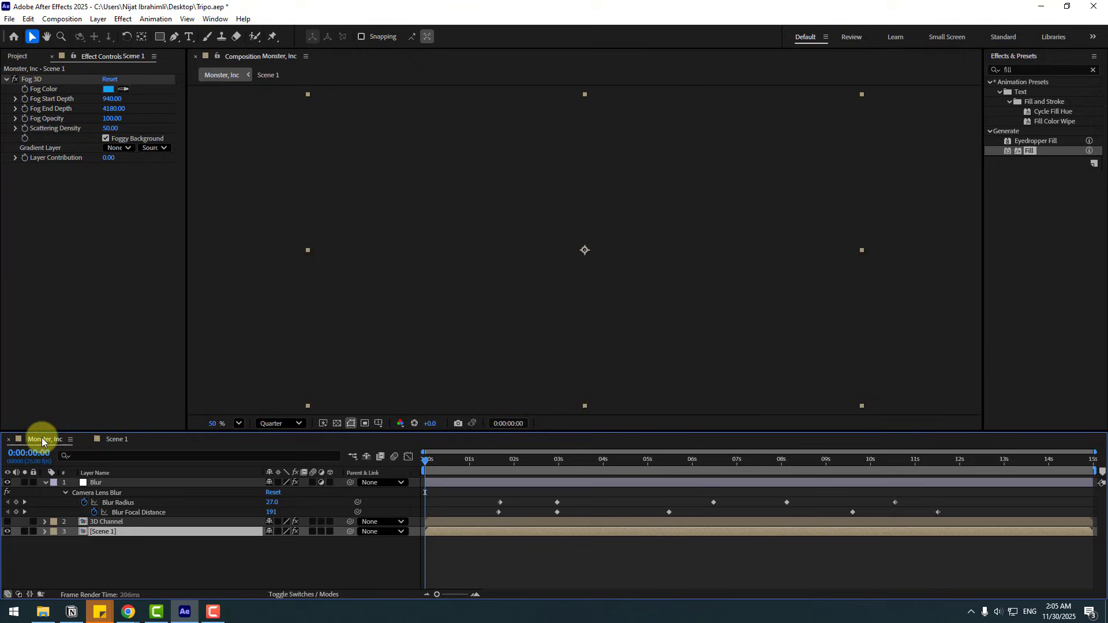
click(1021, 459)
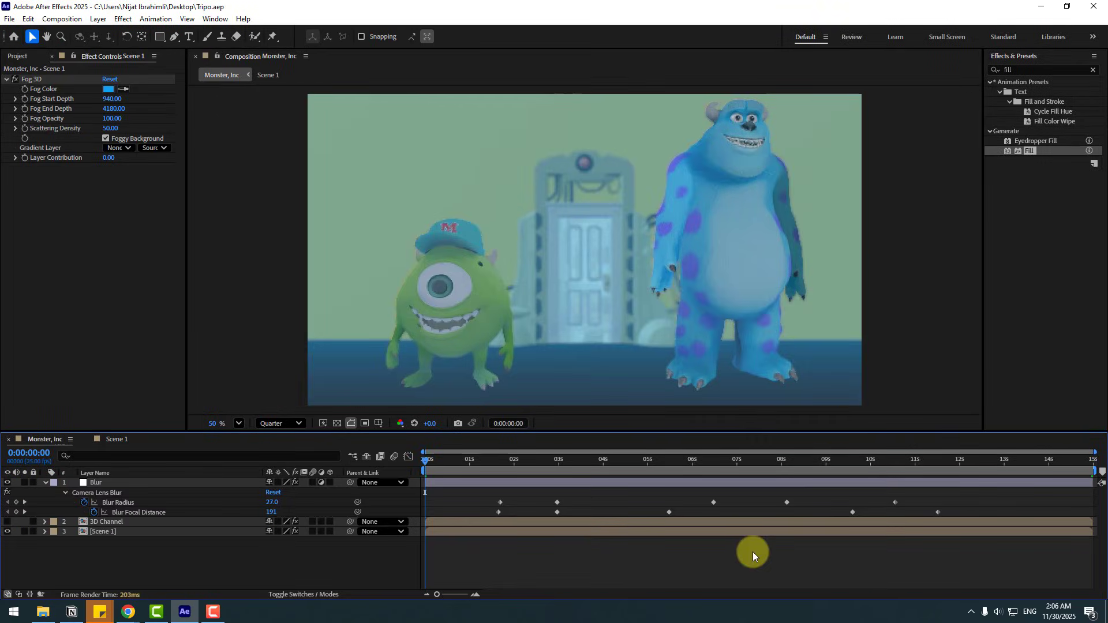
click(45, 485)
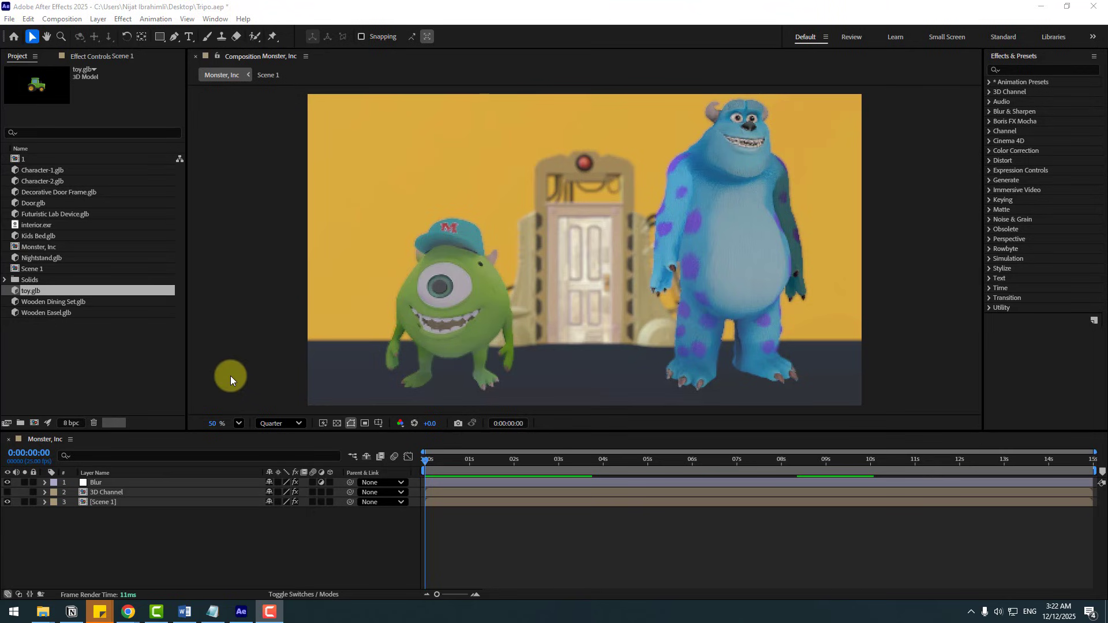
Step: Hide the Blur layer and add toy.glb as the top layer of the Scene 1 composition
click(69, 483)
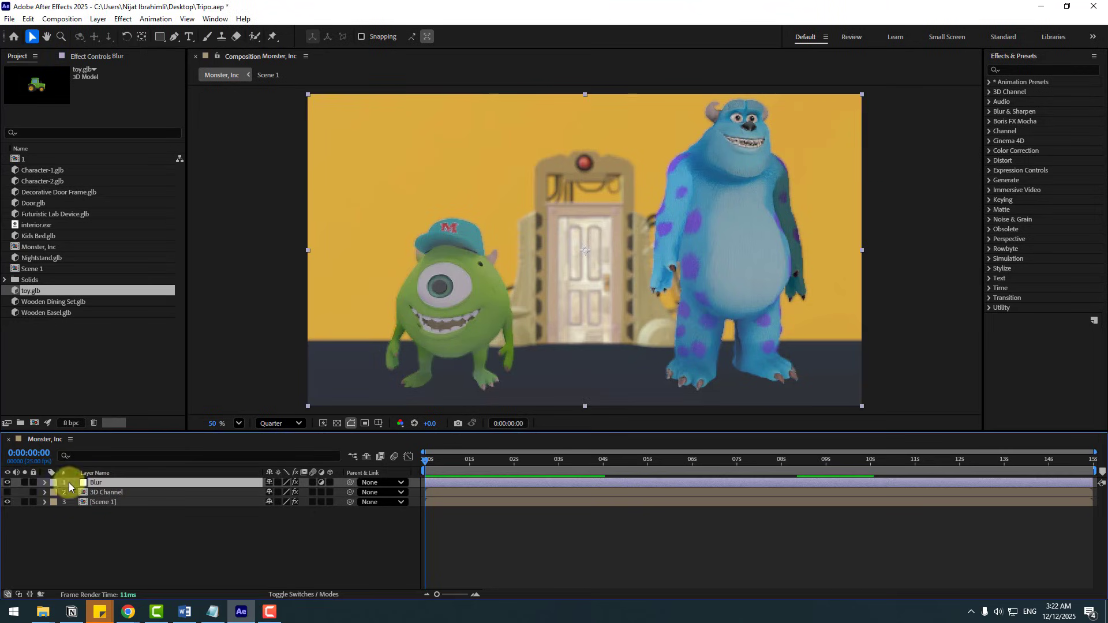
click(8, 483)
double_click(103, 504)
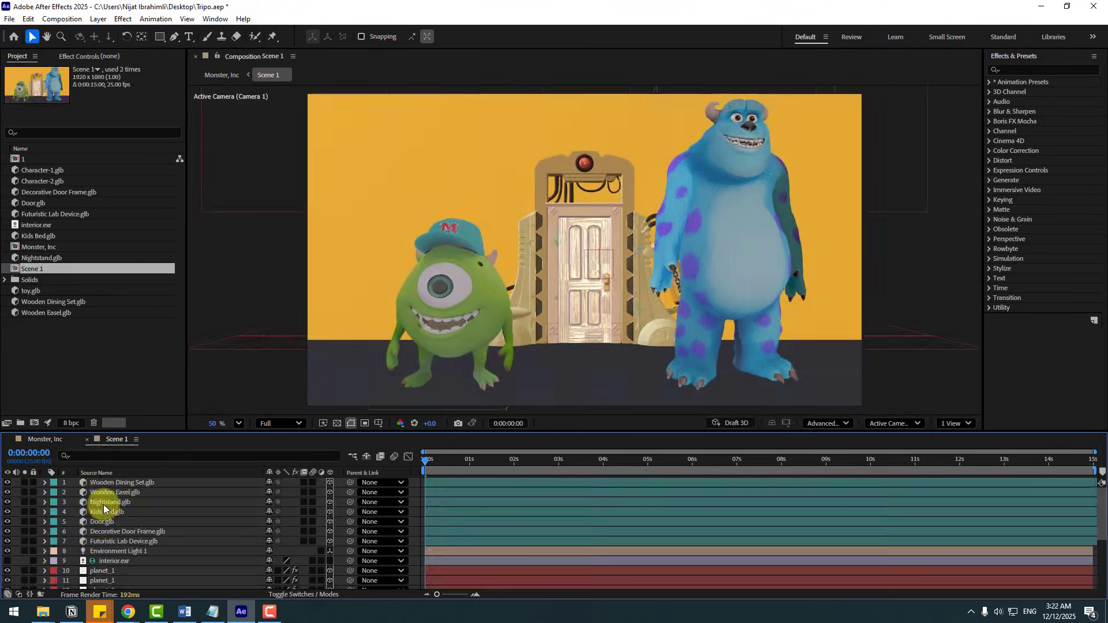
click(30, 292)
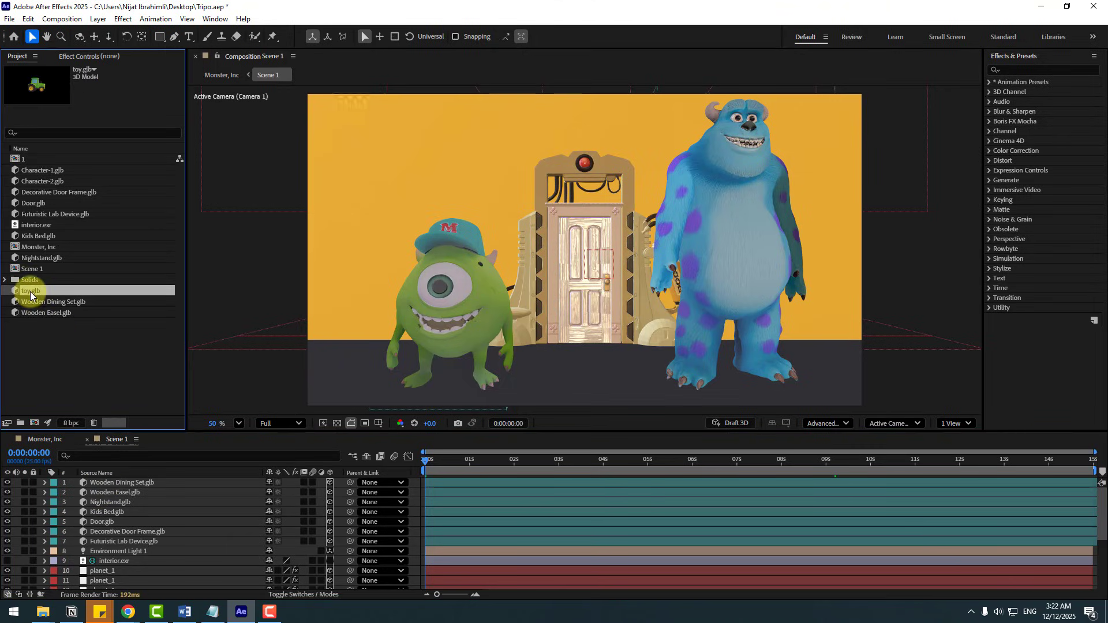
drag(35, 293, 128, 482)
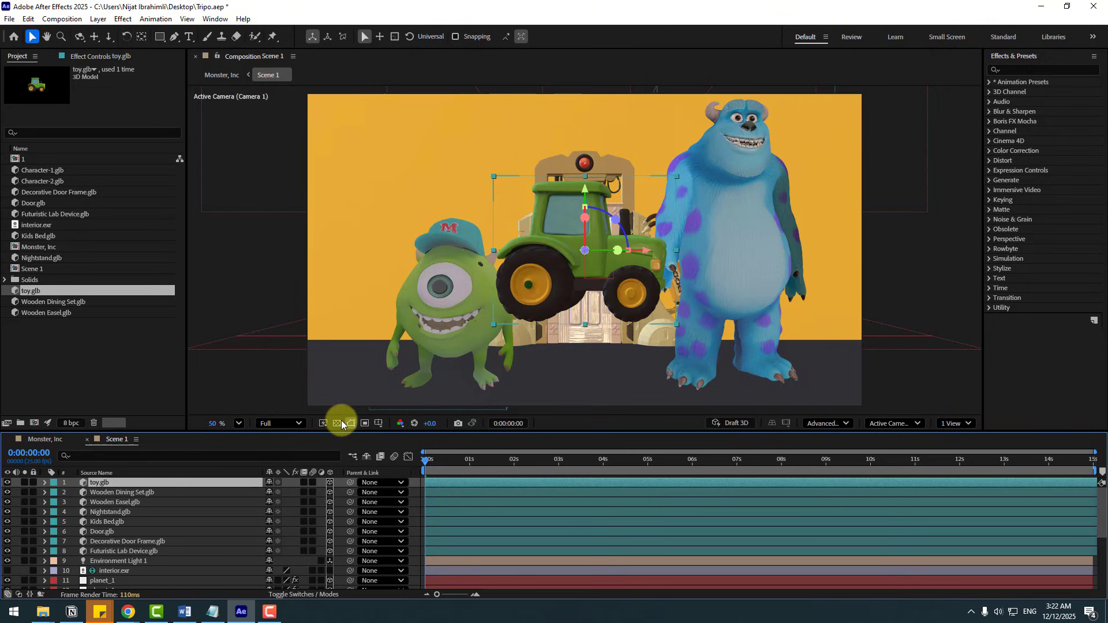
Step: Scale the toy tractor down and place it on the floor beyond the doorway at position 960, 880.9, 1480
key(s)
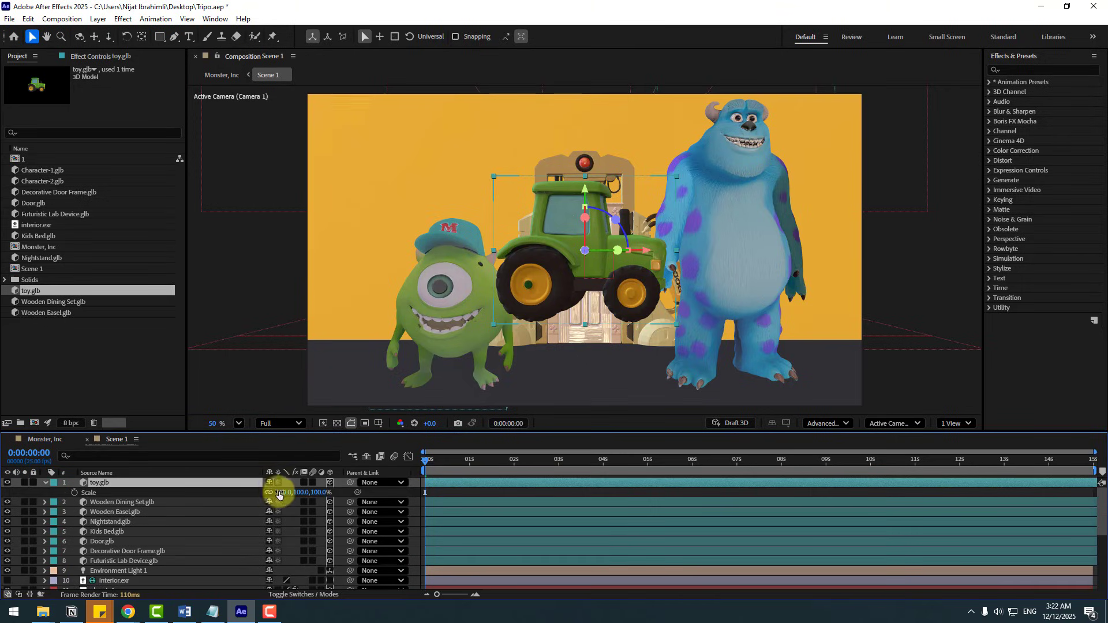
drag(277, 488, 573, 294)
drag(585, 193, 585, 302)
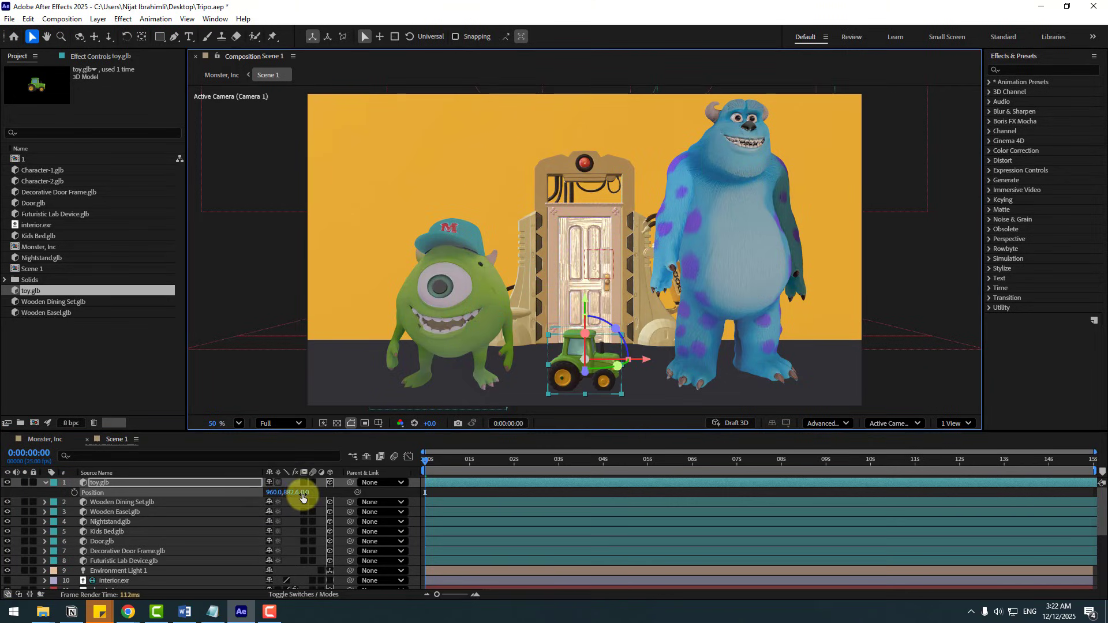
drag(302, 497, 849, 486)
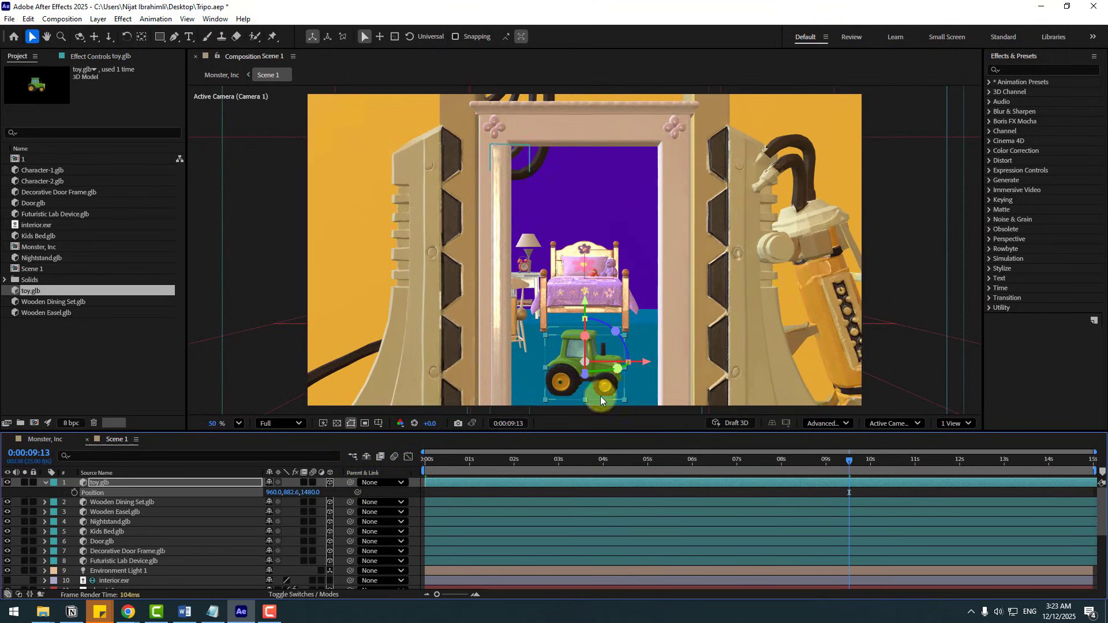
drag(585, 310, 584, 315)
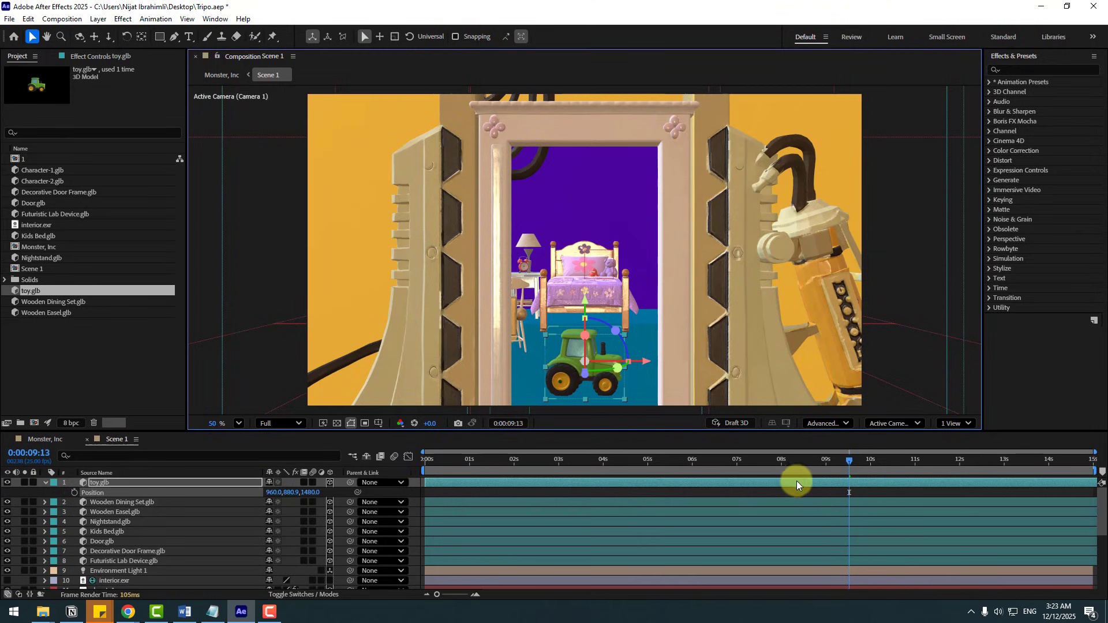
Step: Animate the tractor's Position from X 626 at 0:00:07:15 to about X 1318 at 0:00:09:21
drag(268, 492, 60, 481)
drag(832, 464, 763, 463)
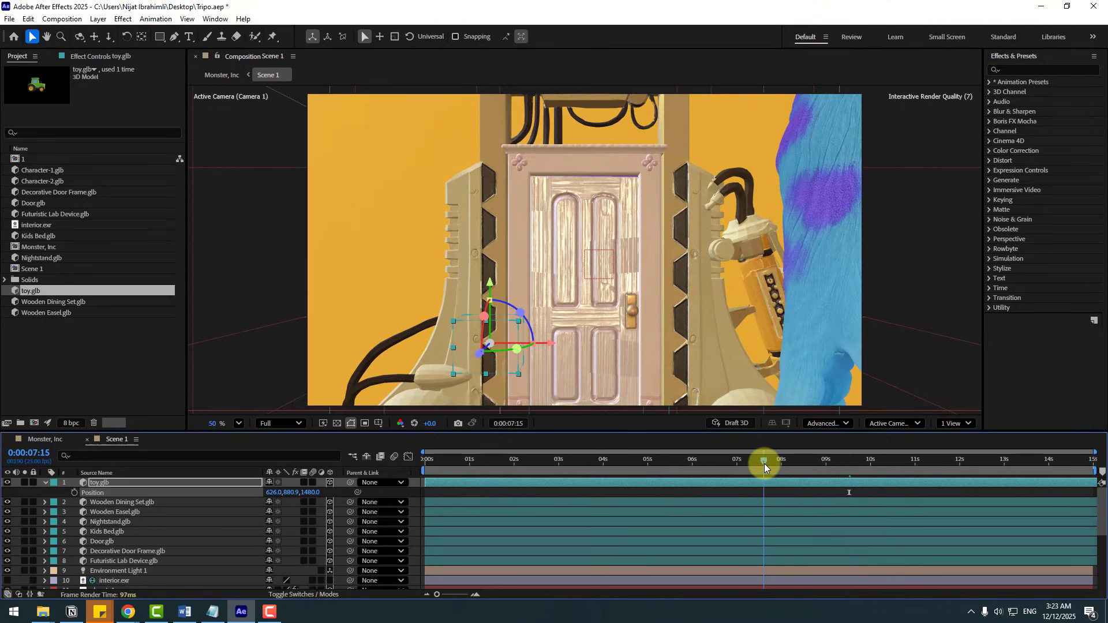
click(73, 492)
drag(836, 461, 864, 463)
drag(274, 493, 671, 488)
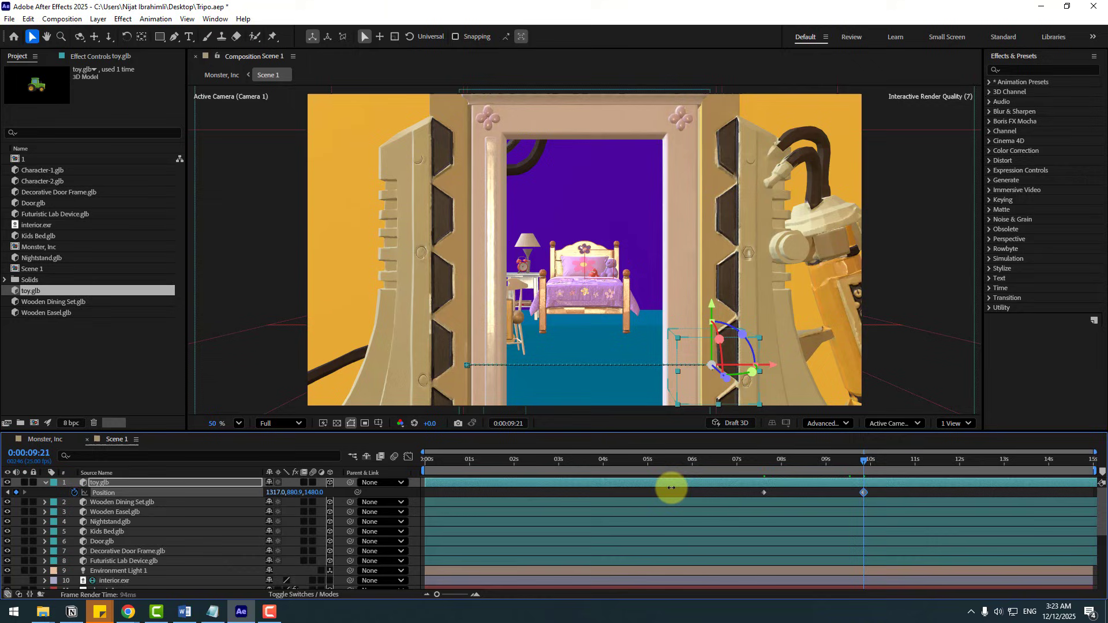
Step: Easy-ease the tractor's position keyframes, shift them about half a second later, and preview the motion with the work area starting near 7 seconds
right_click(763, 493)
mouse_move(819, 485)
click(945, 371)
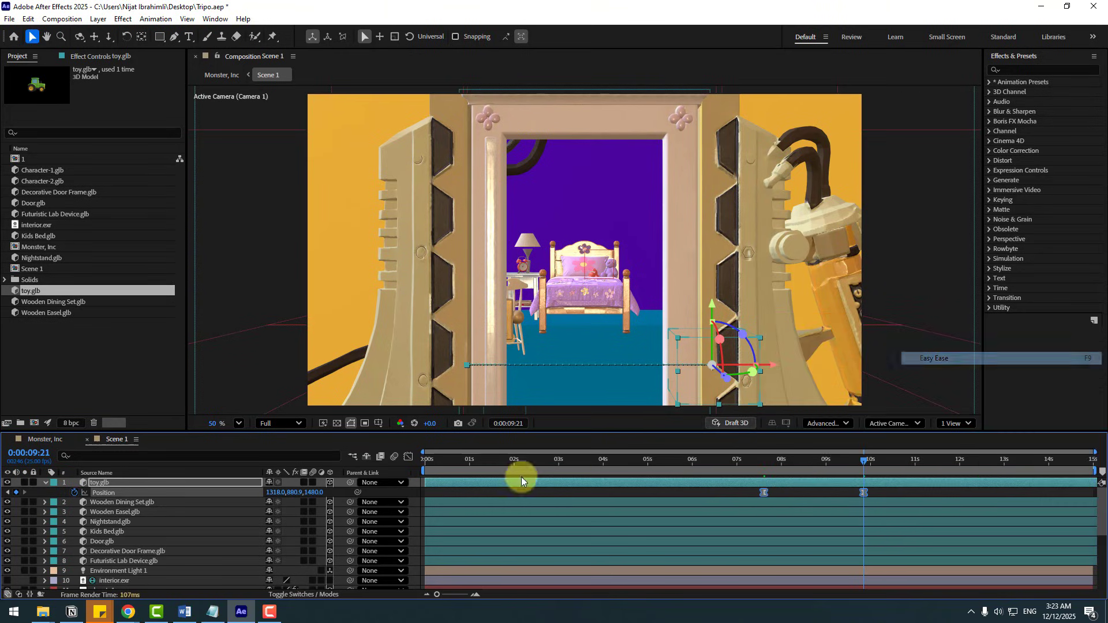
drag(425, 471, 714, 471)
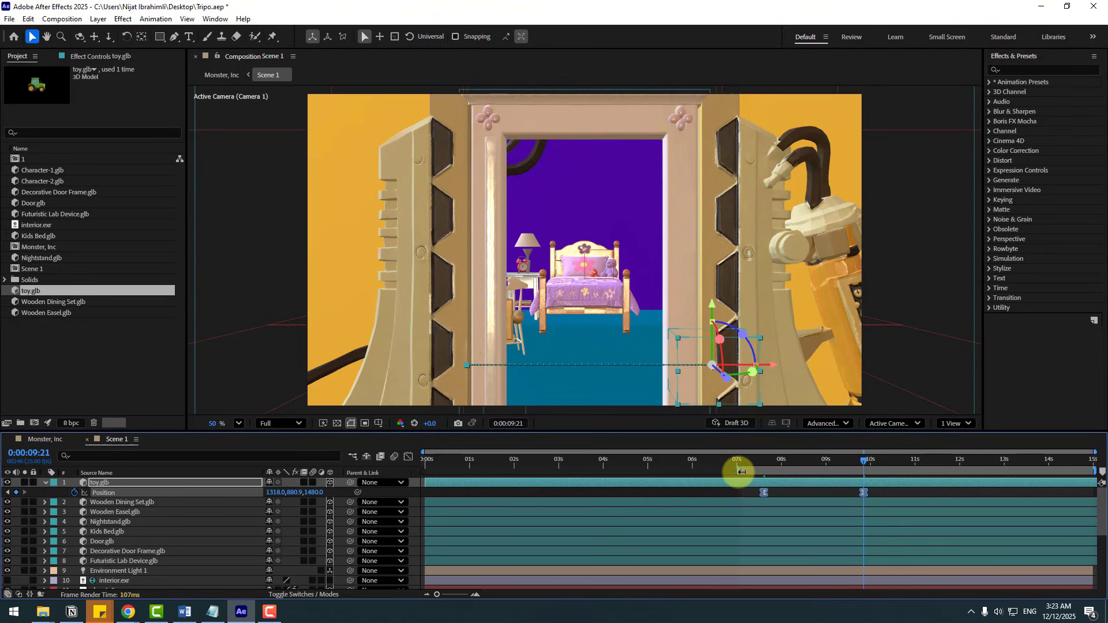
key(space)
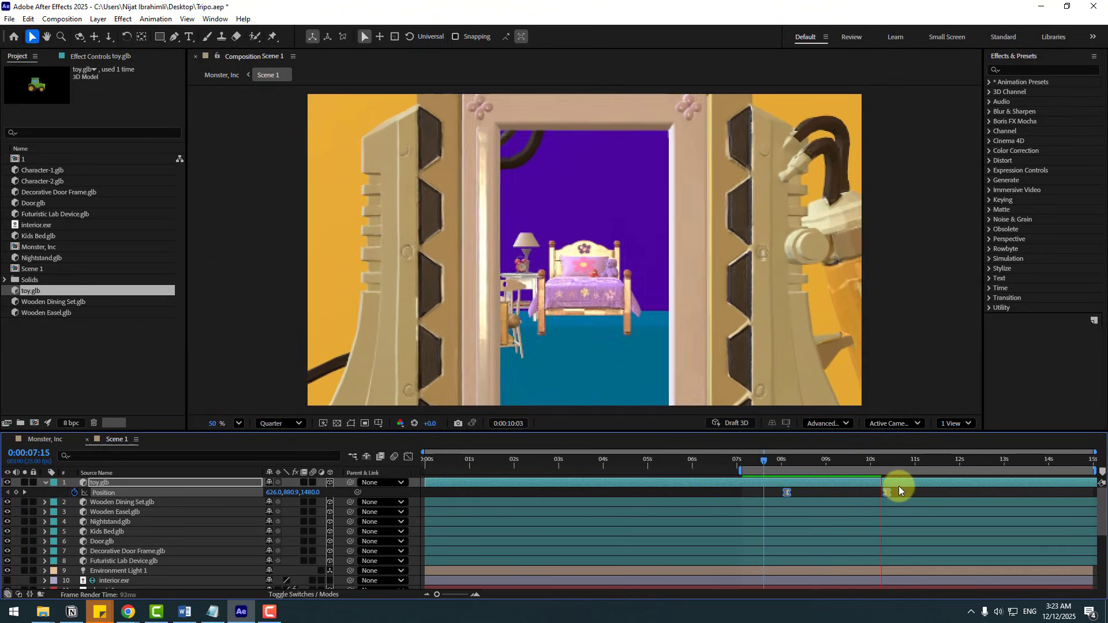
Step: Examine the tractor's path through the bedroom in Custom View 1 at around 0:00:08:12
mouse_move(803, 462)
mouse_down()
mouse_move(879, 462)
mouse_move(803, 465)
mouse_up()
click(900, 426)
click(898, 338)
click(847, 462)
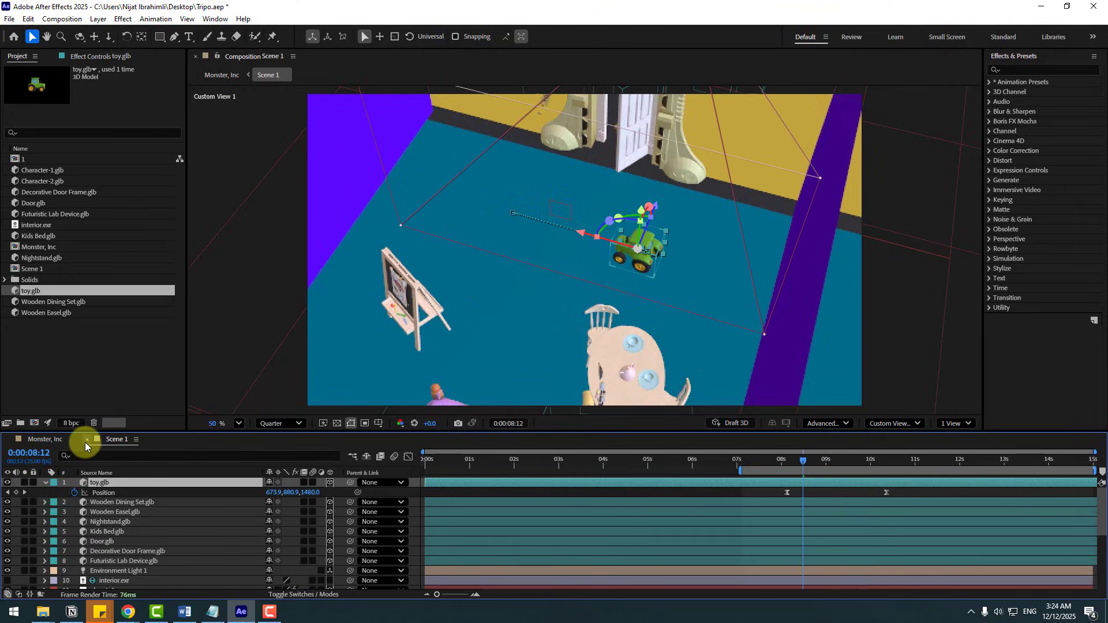
Step: Return to the Monster, Inc composition, make the Blur layer visible, and scrub back through the timeline to review the shot
click(87, 440)
click(92, 484)
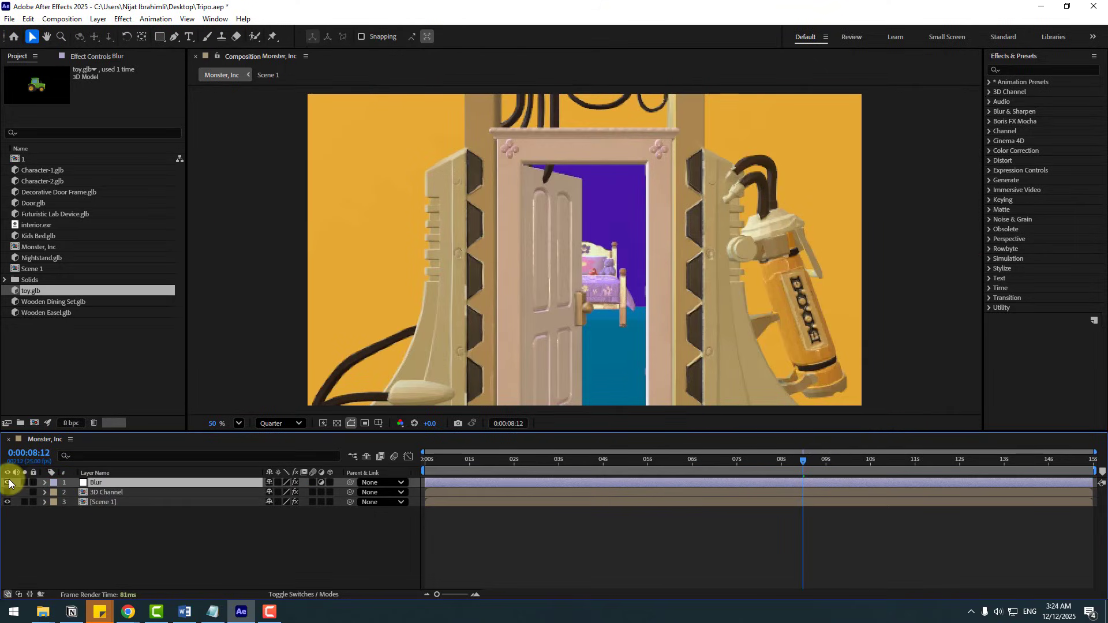
click(8, 483)
drag(487, 465, 392, 465)
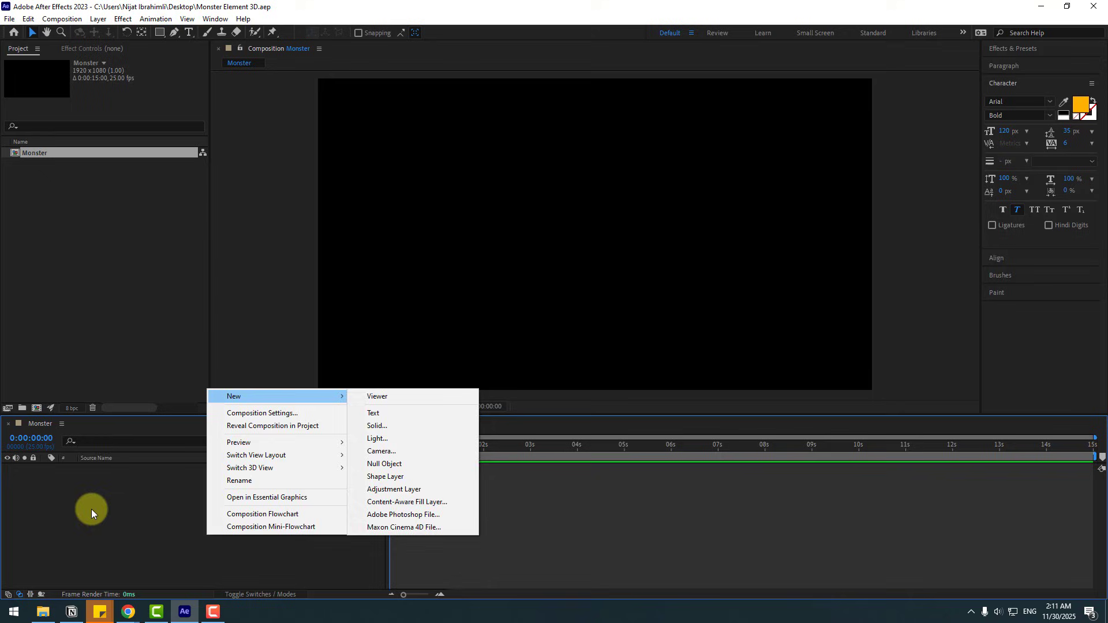
Step: Create a 1920 × 1080 black solid named E3D in the Monster composition
right_click(232, 521)
mouse_move(341, 382)
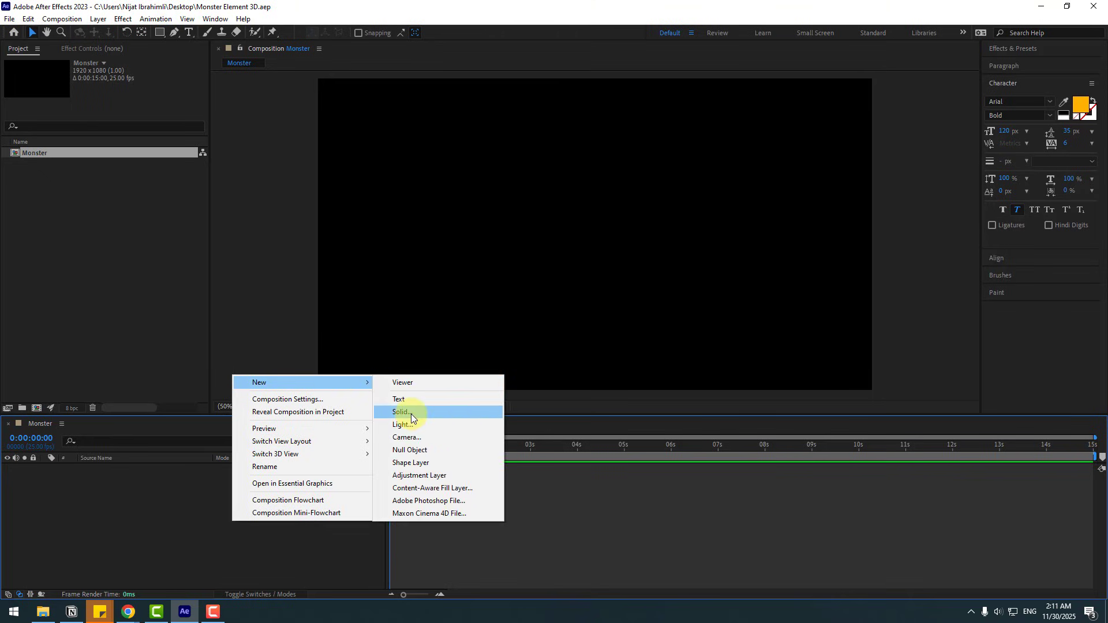
click(410, 413)
text(E3D)
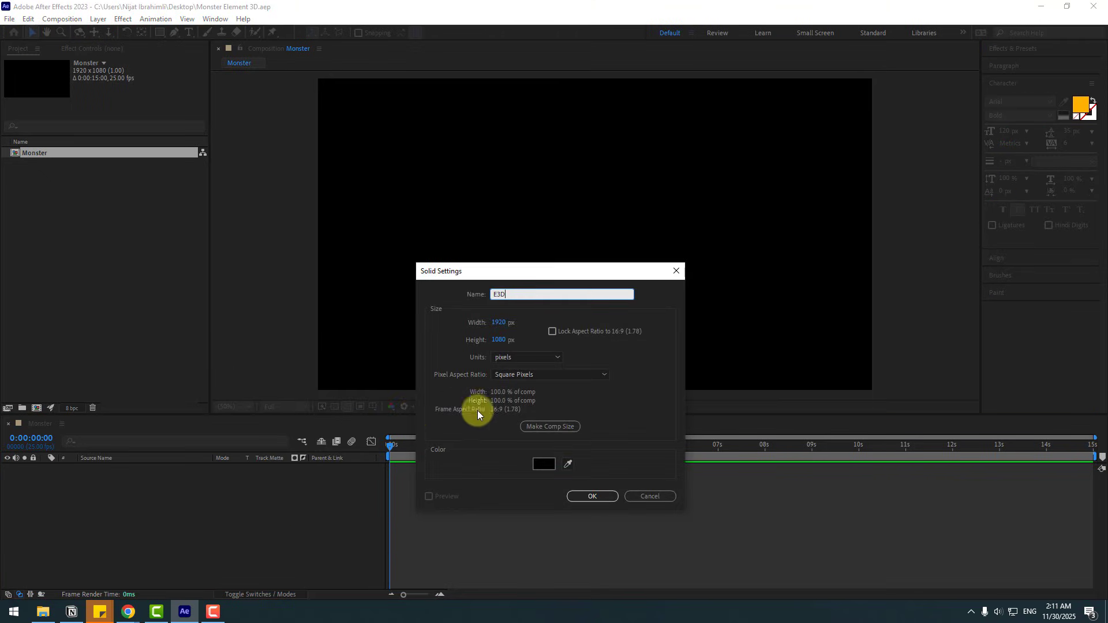
click(597, 495)
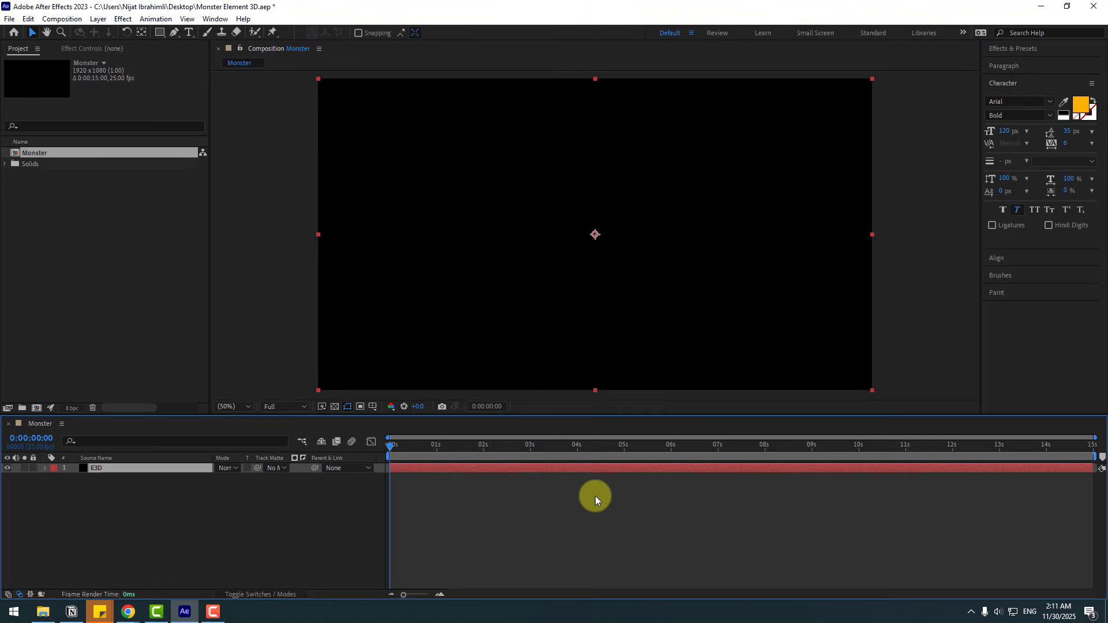
Step: Apply the Video Copilot Element effect to the E3D solid
click(122, 19)
mouse_move(172, 369)
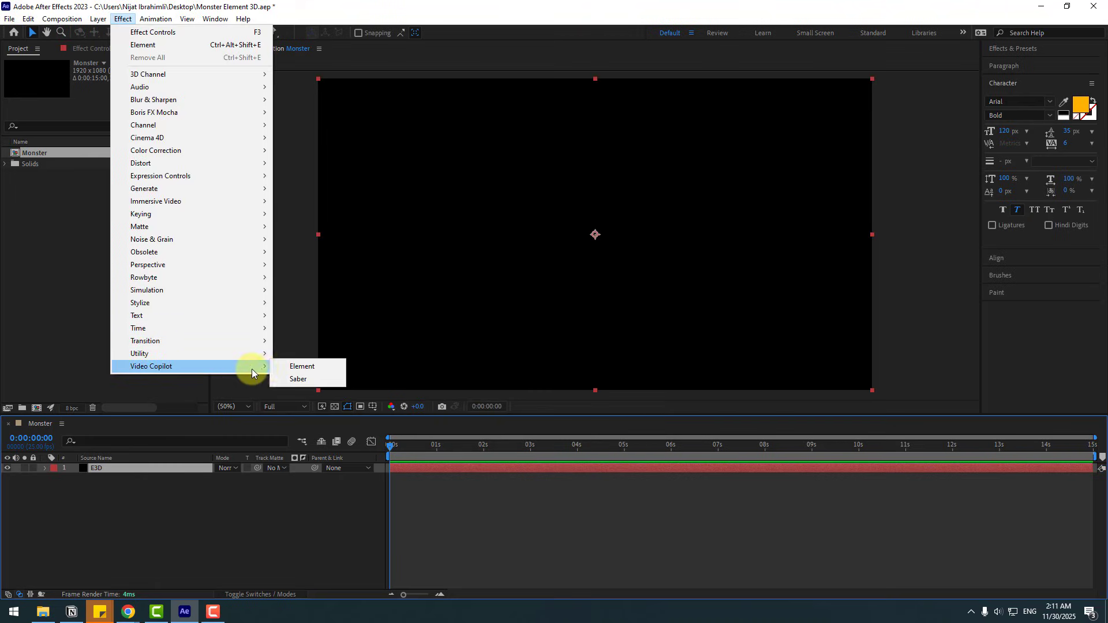
click(277, 365)
Step: Switch to File Explorer and open the OBJ folder inside TRIPO
key(alt+Tab)
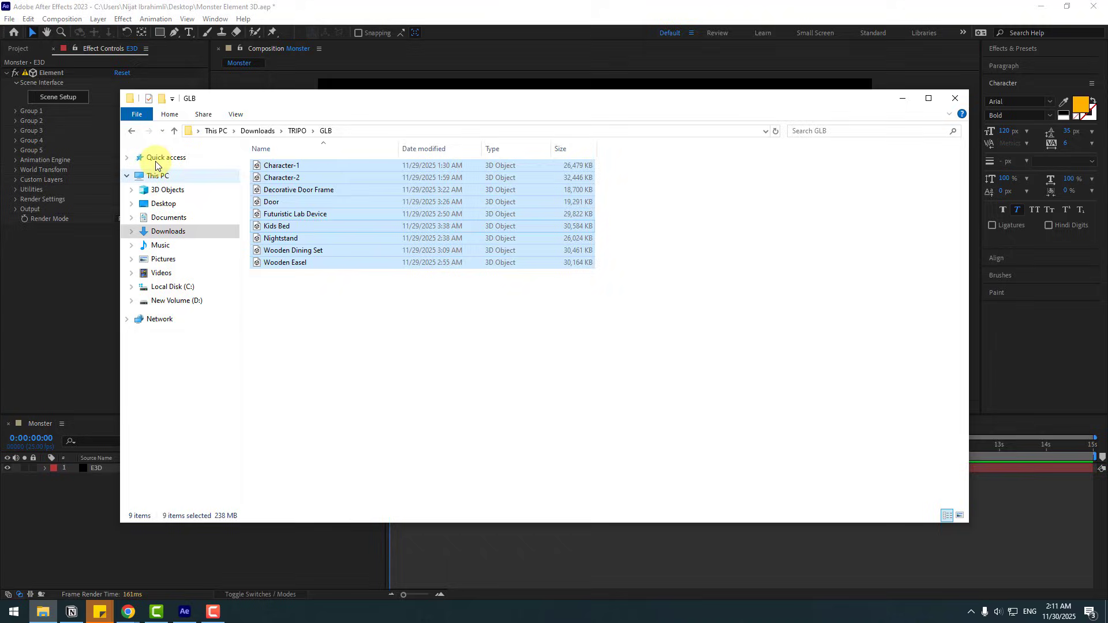
click(131, 130)
click(330, 177)
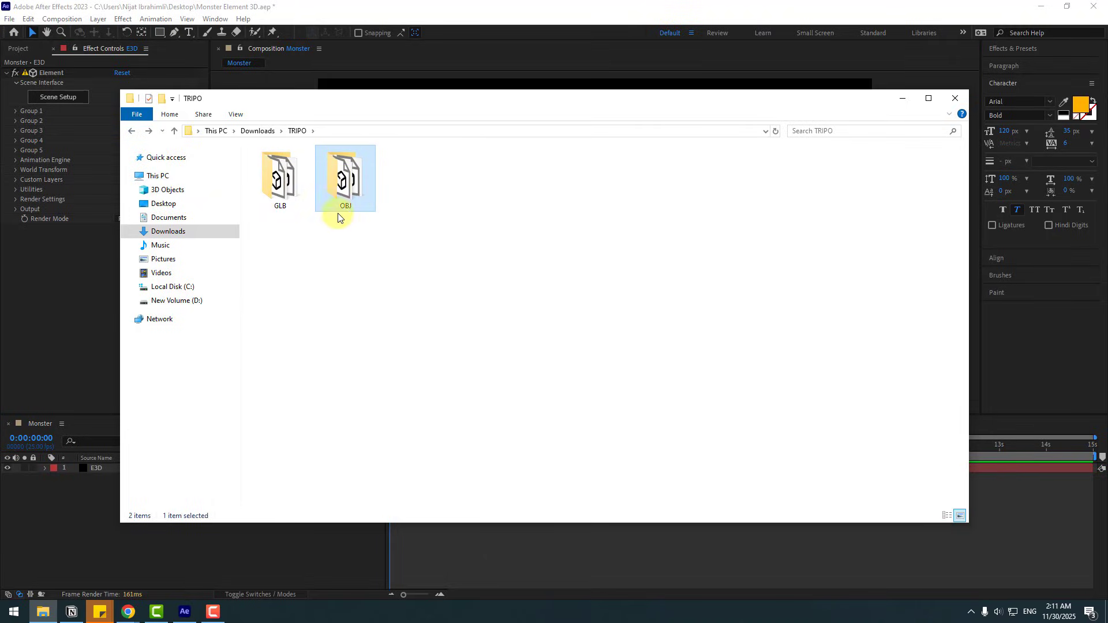
double_click(338, 192)
Step: Import the futuristic lab device OBJ into Element's Scene Setup with default import preferences and normalize its size
click(50, 99)
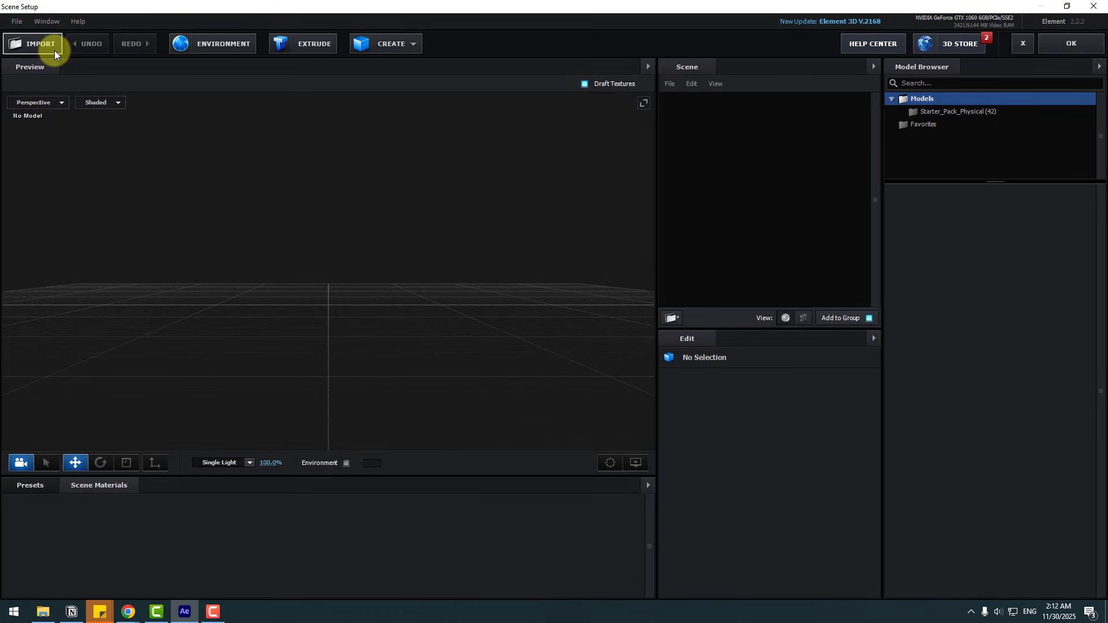
click(54, 50)
double_click(283, 213)
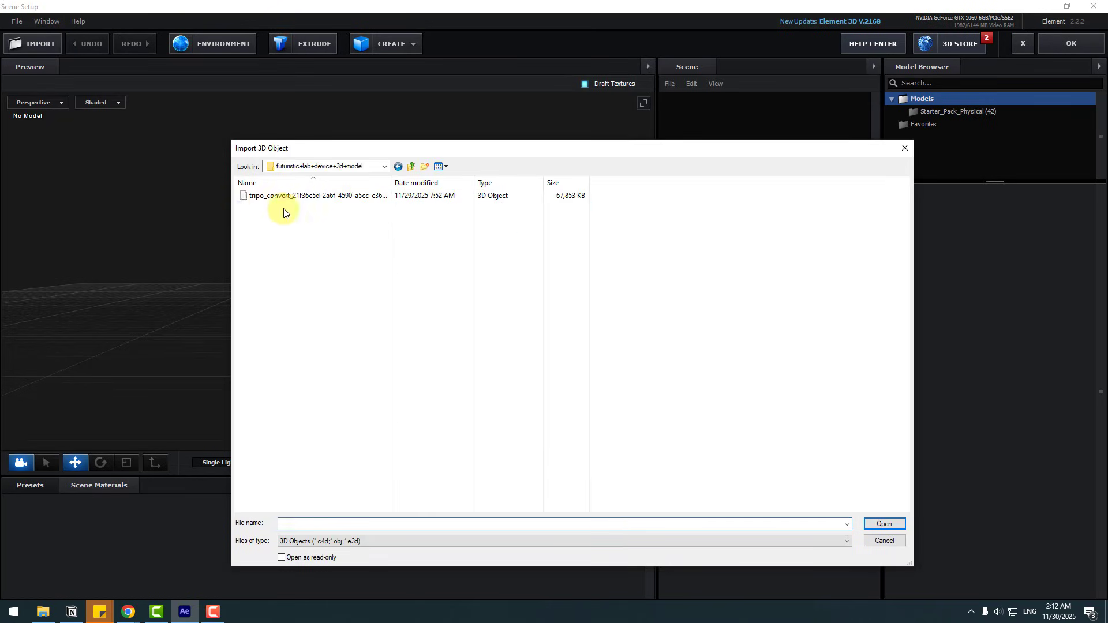
click(289, 196)
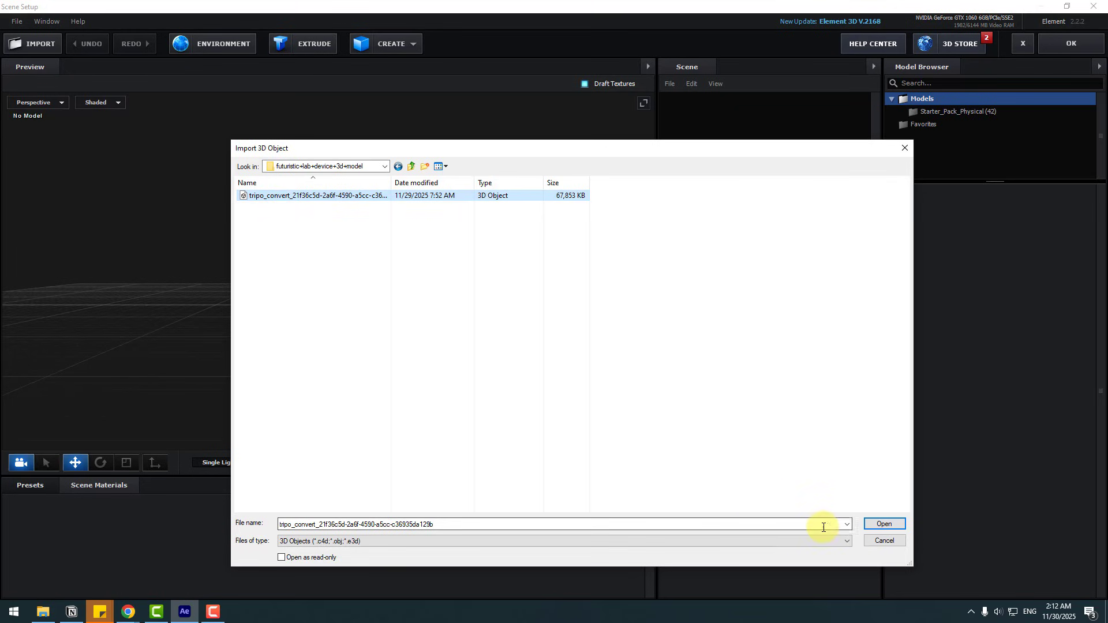
click(869, 530)
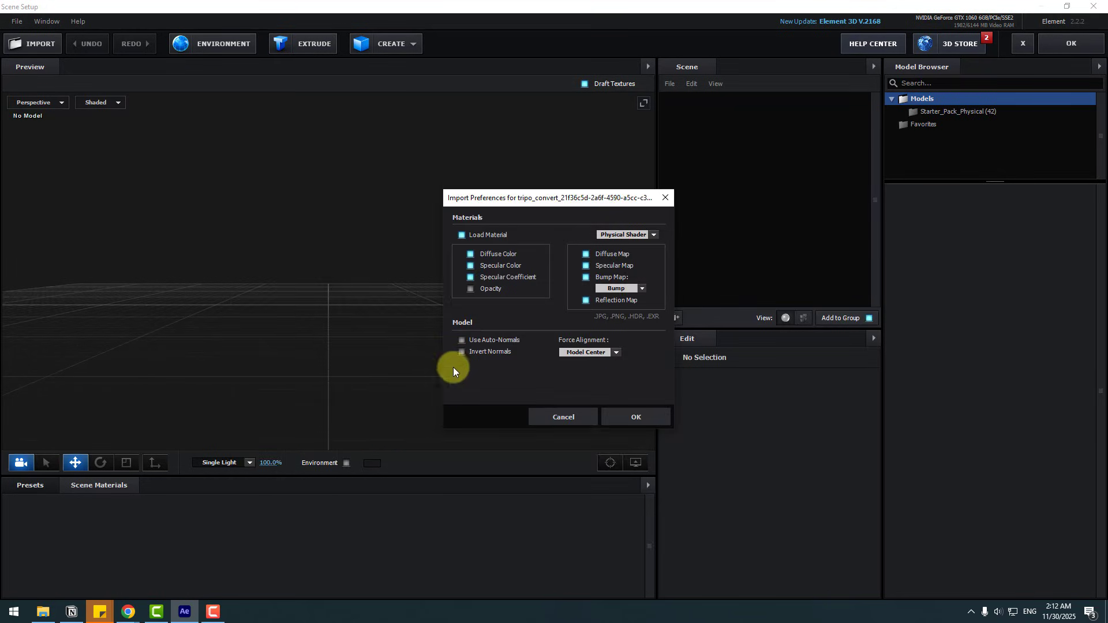
click(628, 418)
click(754, 438)
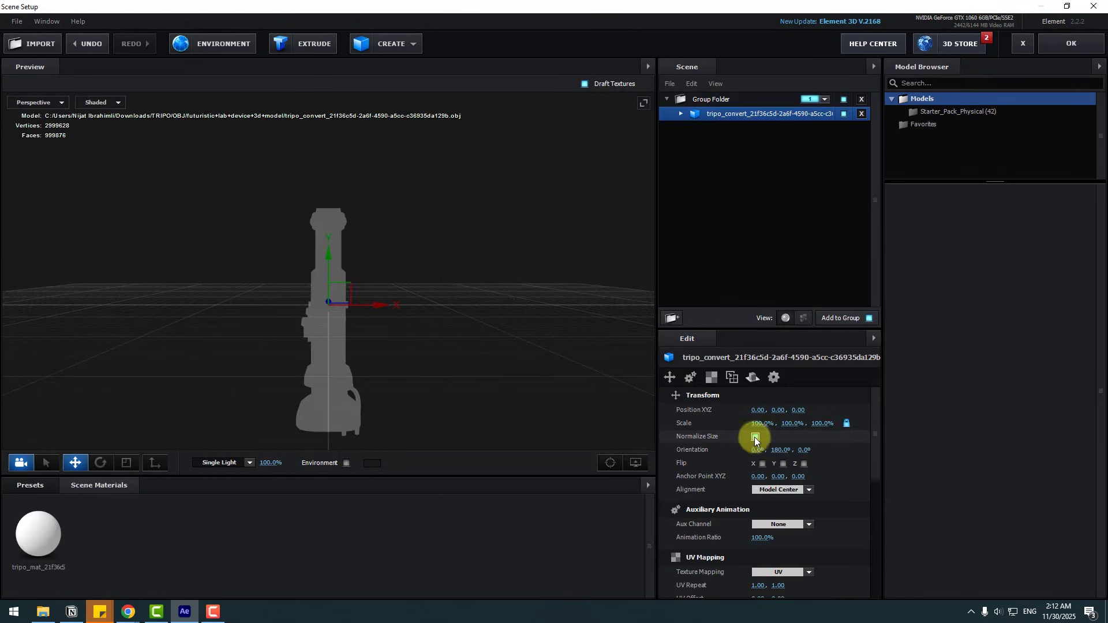
Step: Load the futuristic lab device's basecolor copy image as the Diffuse texture of its material
drag(600, 392, 690, 151)
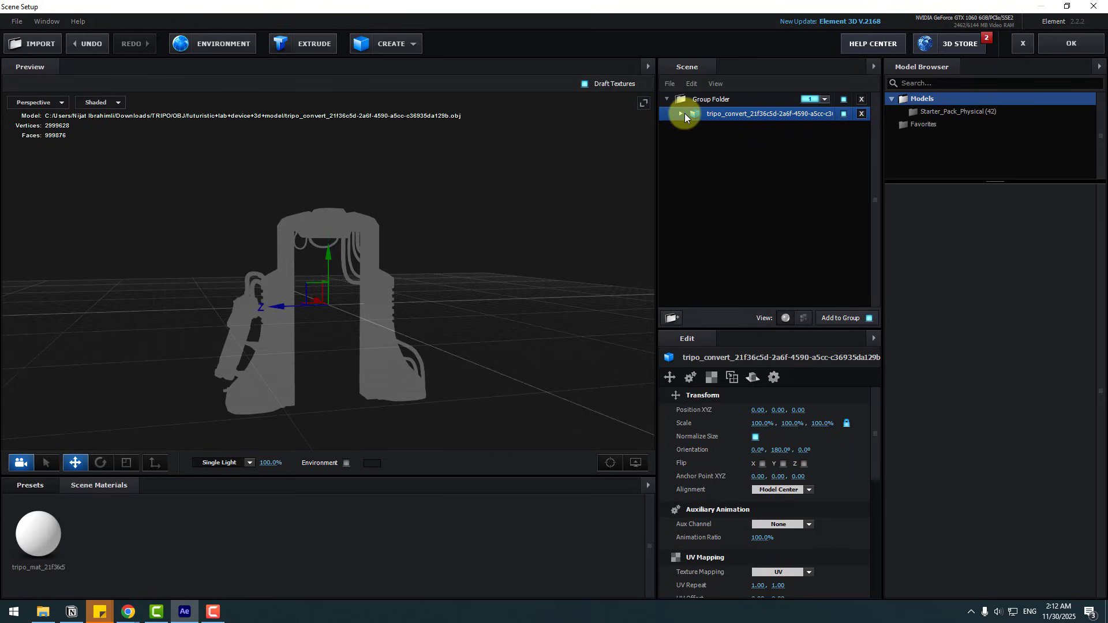
click(739, 131)
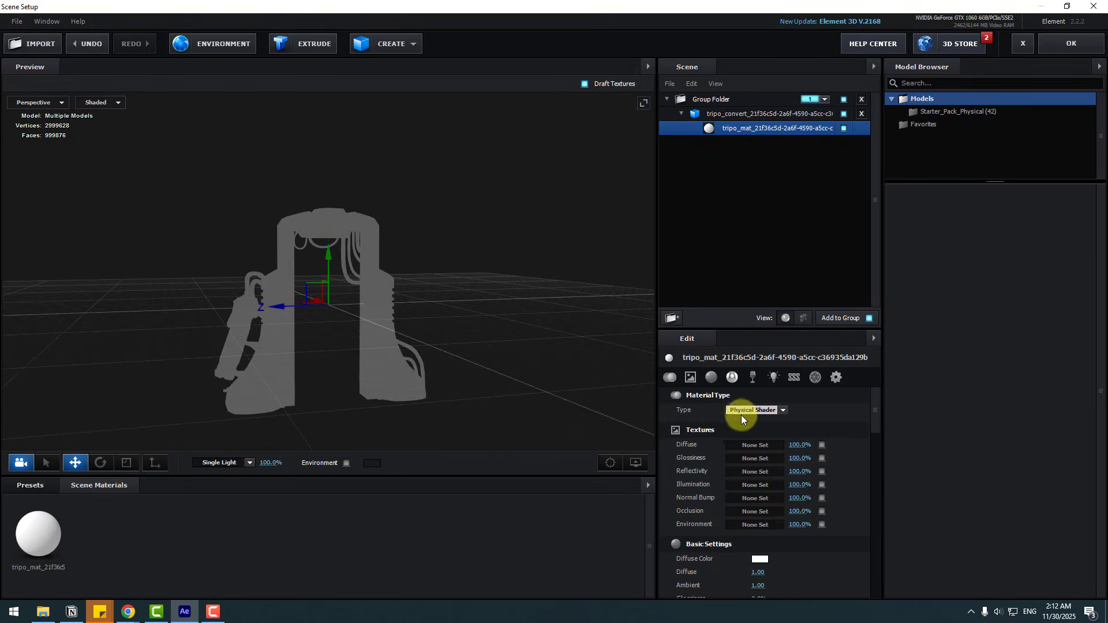
click(749, 444)
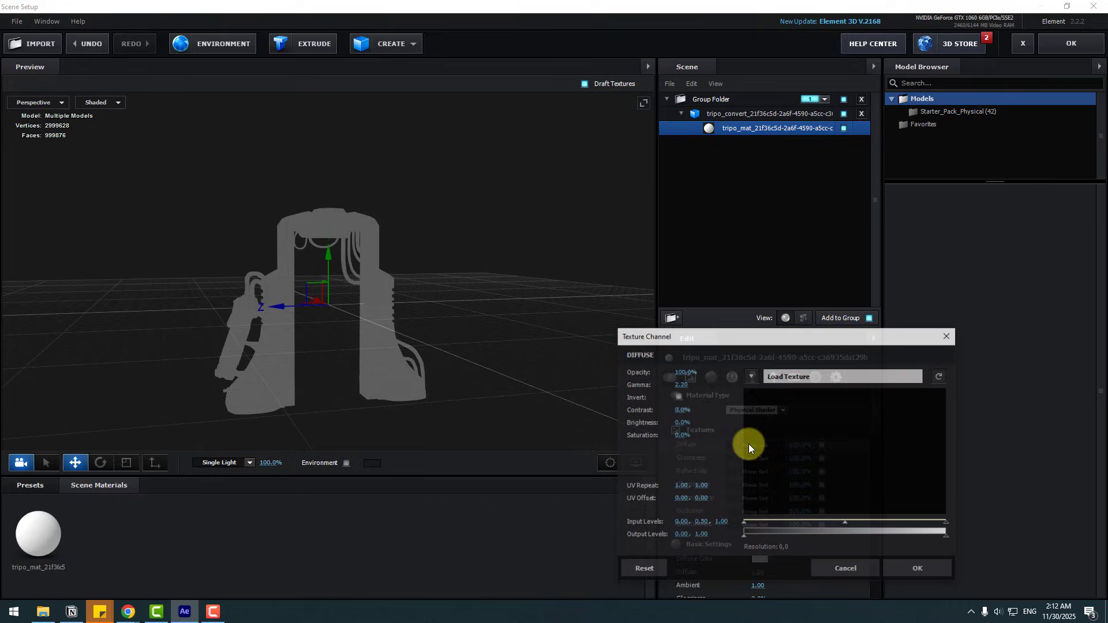
click(791, 375)
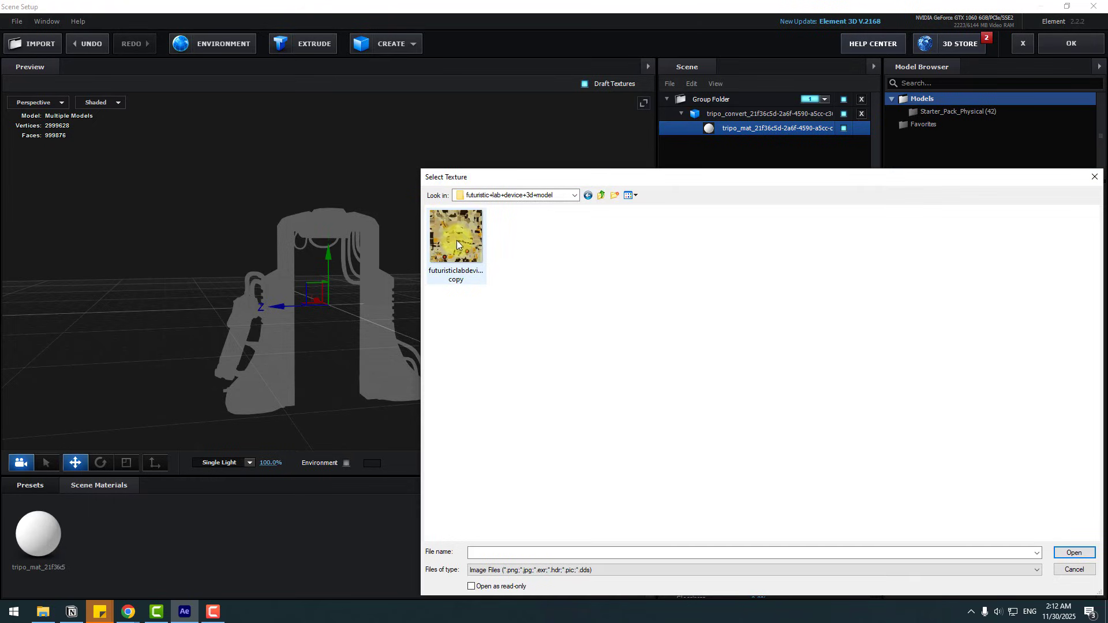
click(455, 238)
click(1061, 551)
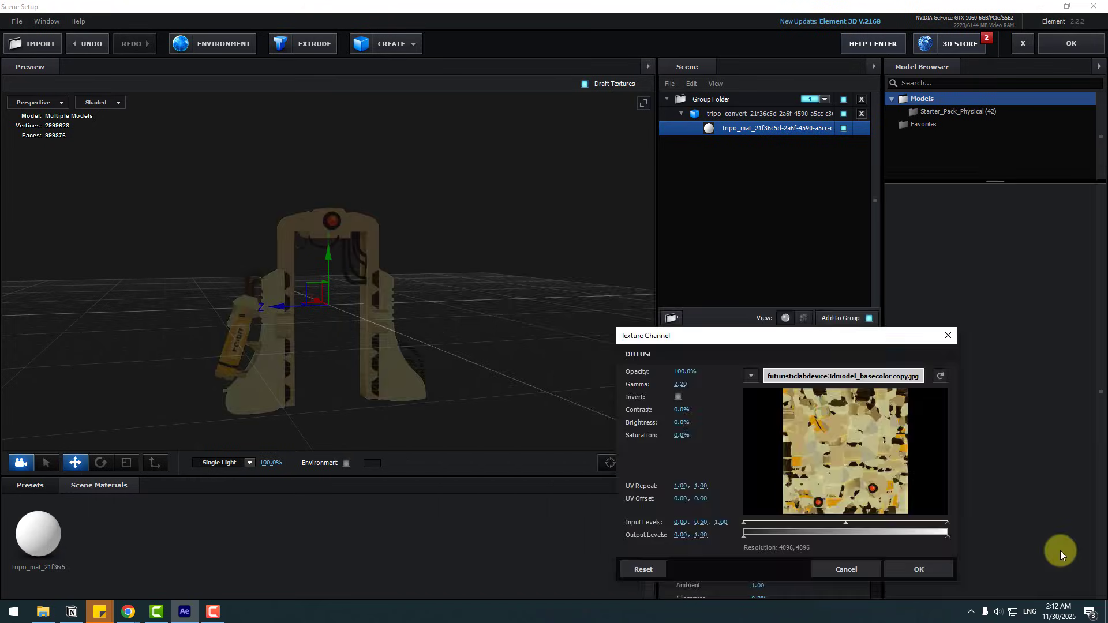
click(931, 566)
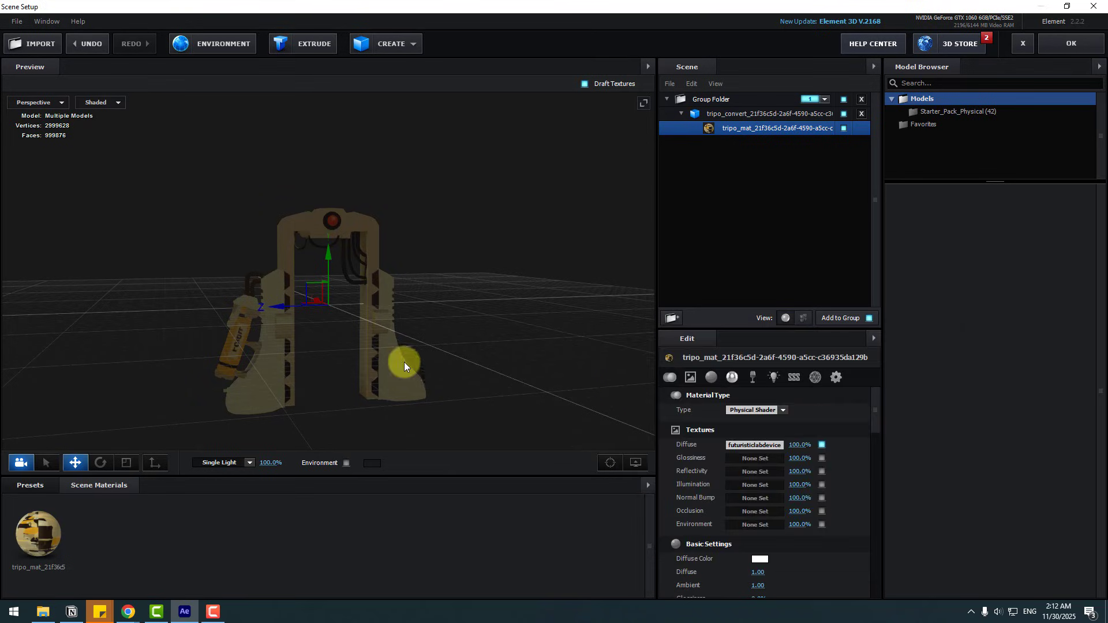
Step: Create a plane model, scale it up as a large floor, and raise the lab device onto it at Y 1.01
drag(404, 362, 325, 139)
click(391, 45)
click(538, 70)
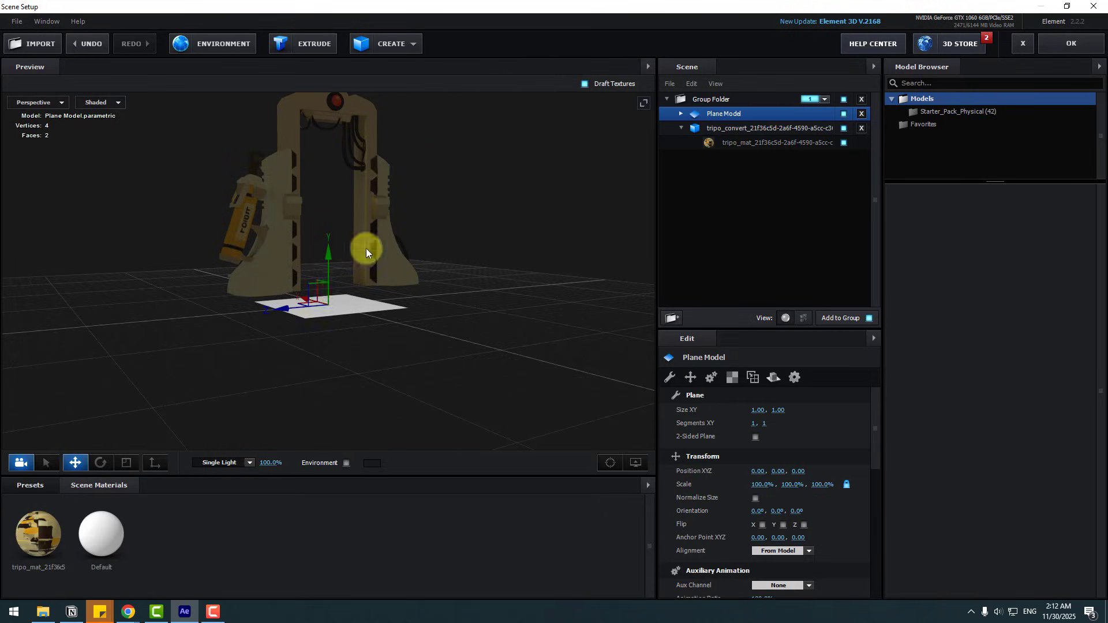
drag(366, 248, 395, 255)
scroll(368, 311, down, 3)
click(126, 463)
click(364, 238)
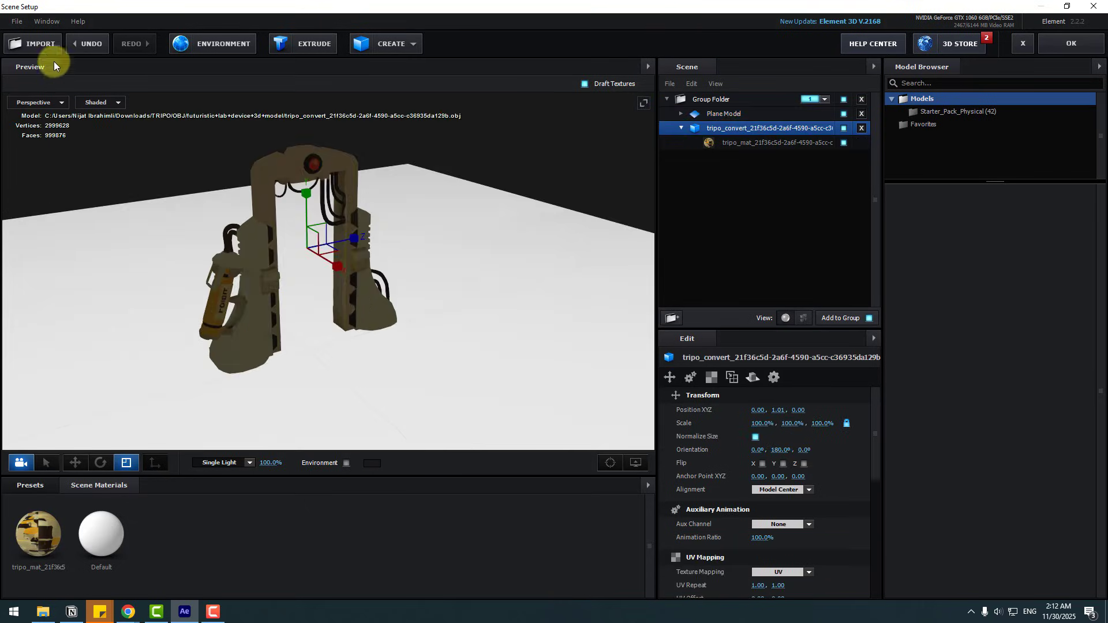
Step: Import the decorative door frame OBJ with default preferences and normalize its size
click(33, 43)
double_click(58, 69)
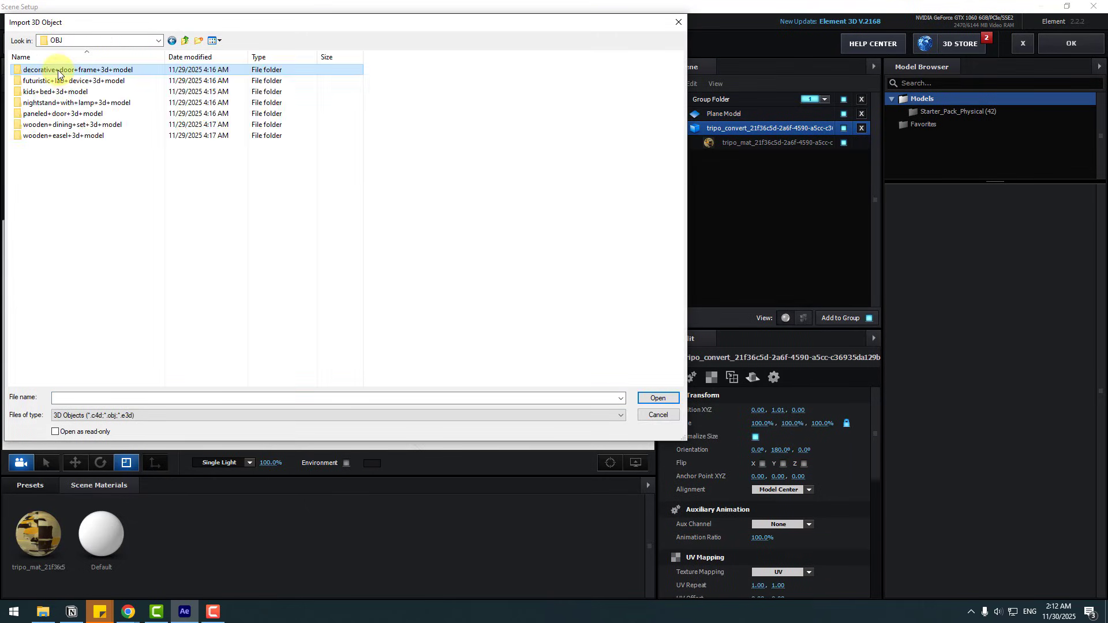
click(56, 70)
click(653, 396)
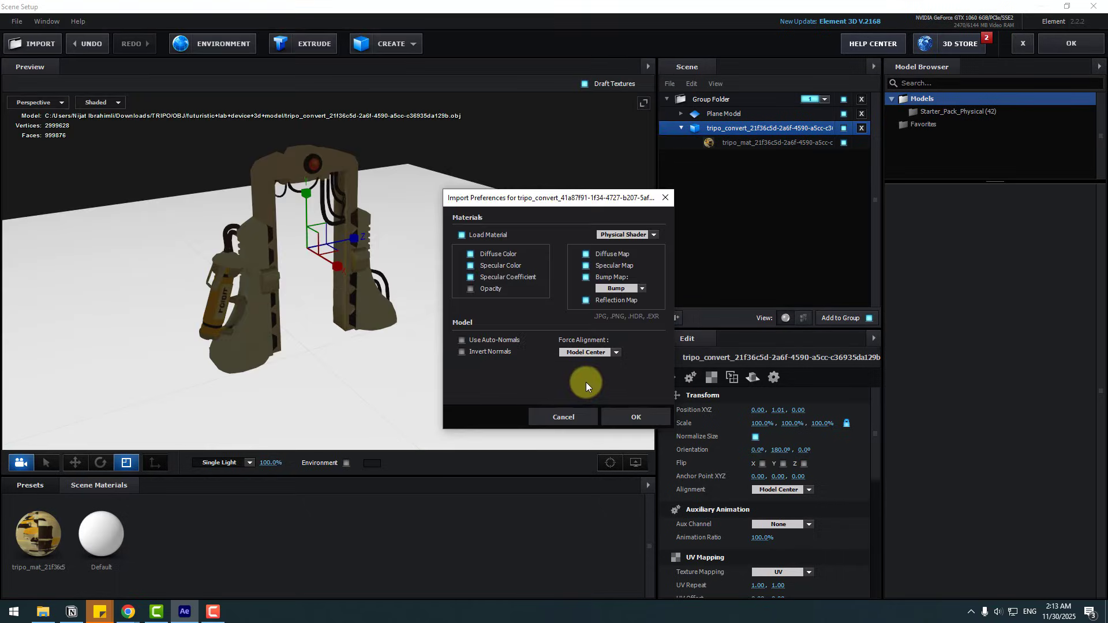
click(616, 413)
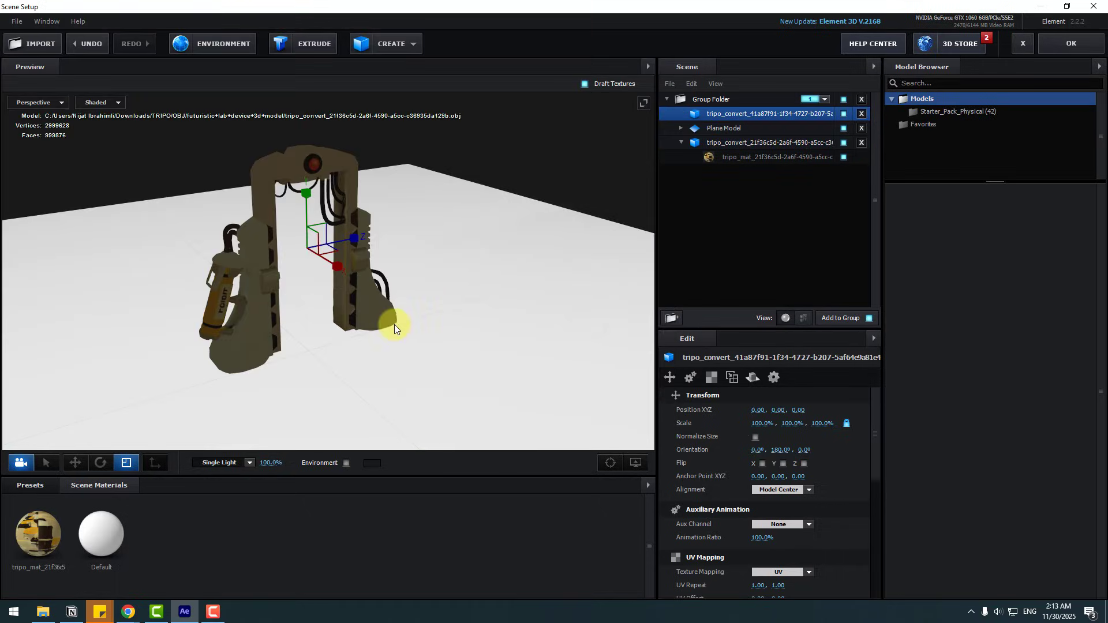
click(755, 436)
Step: Scale the door frame to about 63.1% and fit it inside the lab device arch at about -0.03, 0.94, 0.00
drag(312, 300, 277, 277)
click(126, 464)
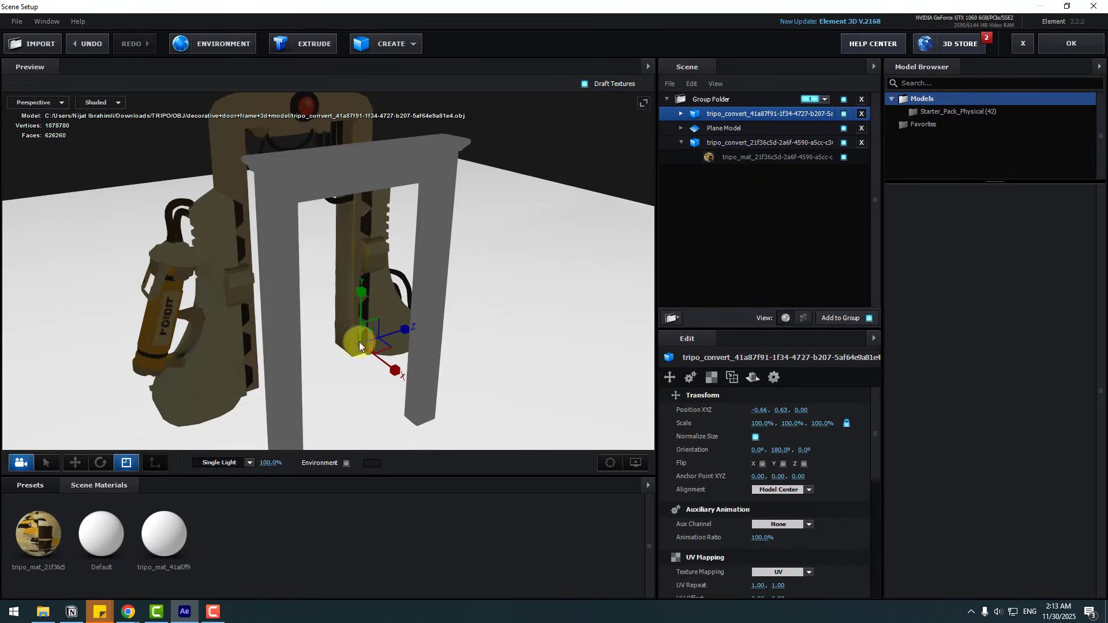
drag(358, 342, 67, 472)
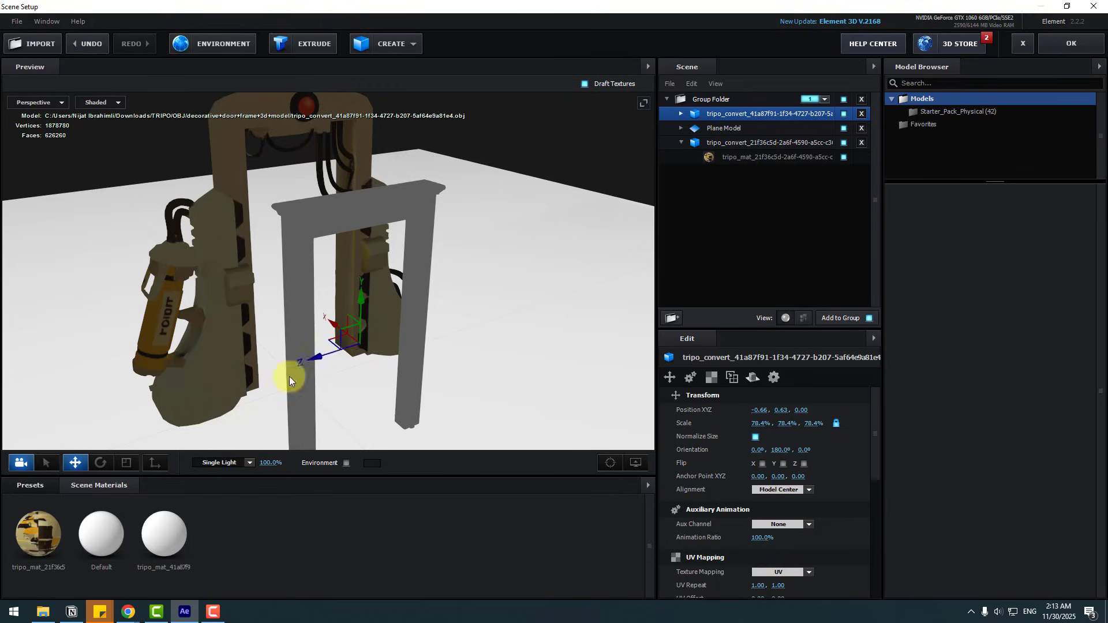
drag(334, 321, 112, 274)
key(r)
scroll(295, 252, up, 2)
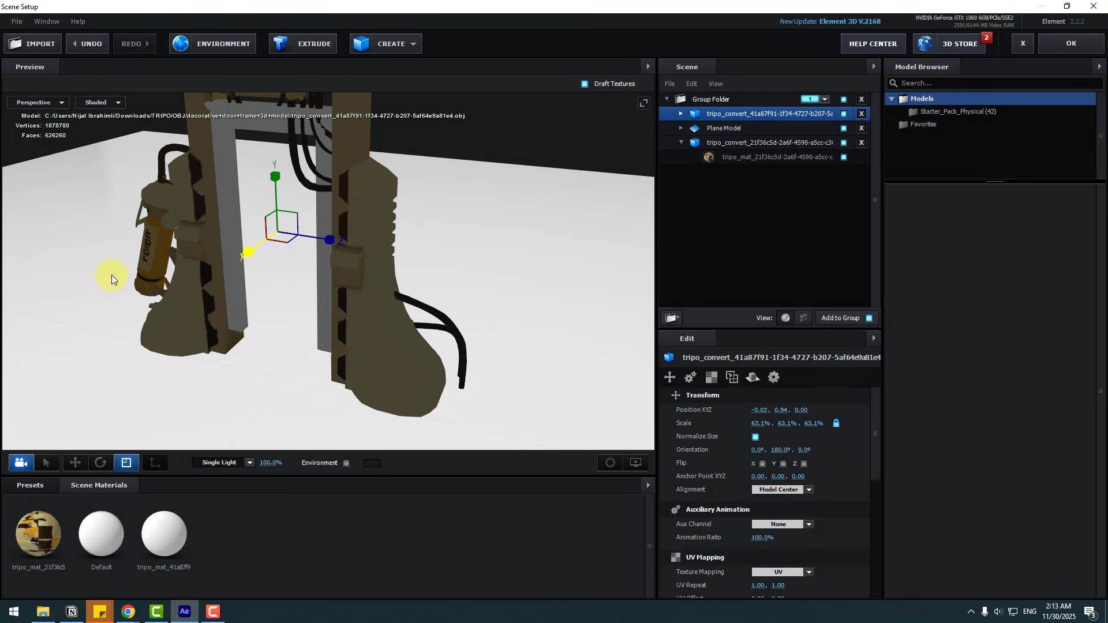
scroll(266, 402, down, 2)
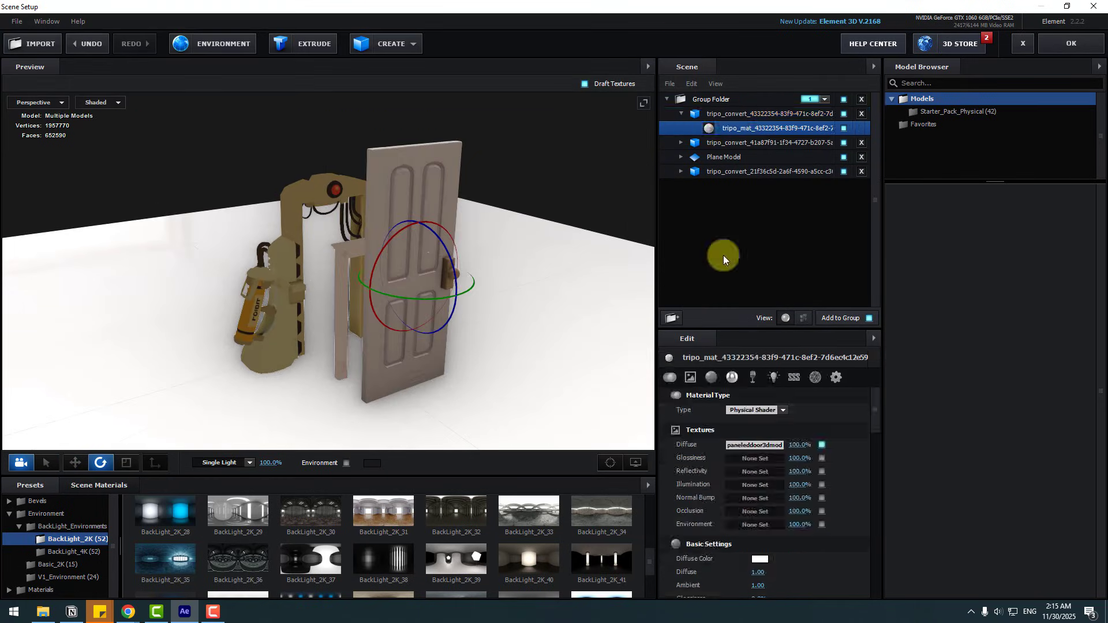
Step: Select the paneled door model and align it with the door frame, switching the preview to another view
click(767, 113)
click(779, 410)
click(728, 442)
click(38, 102)
click(41, 129)
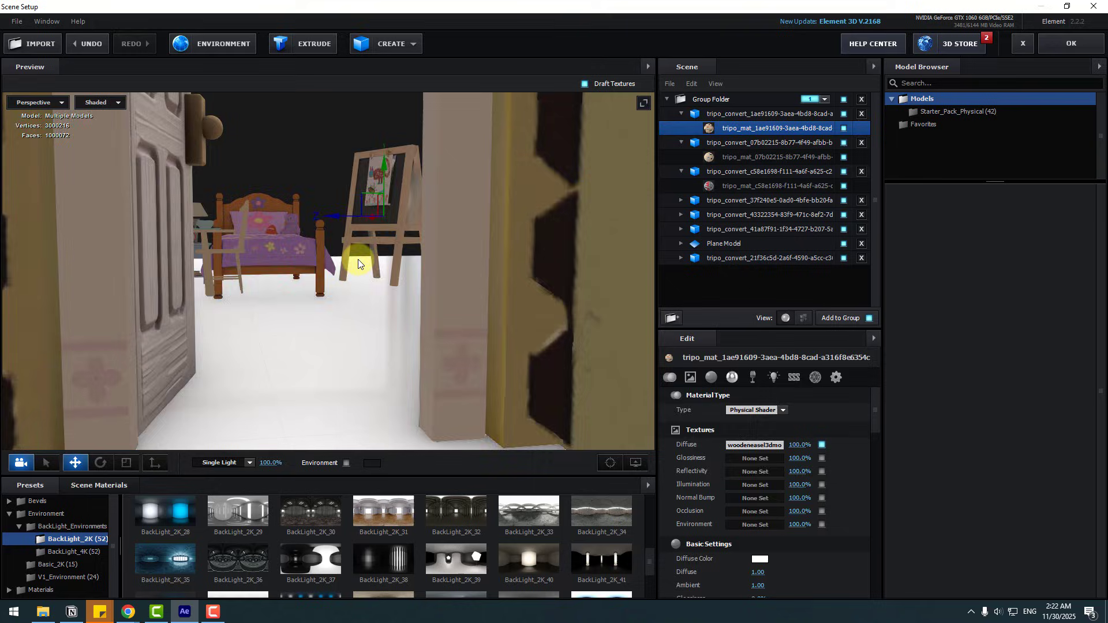
Step: Set up a wall plane behind the furniture at 666.1% scale, rotated 90° on Z, and make it two-sided
drag(358, 264, 180, 358)
click(680, 144)
drag(243, 300, 283, 296)
click(756, 437)
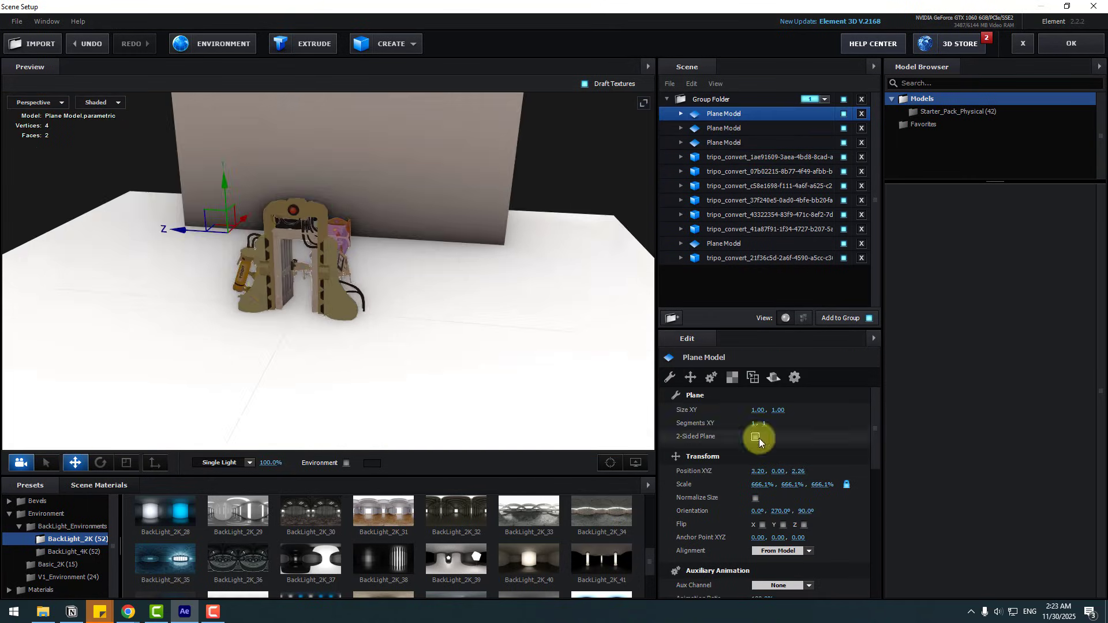
Step: Arrange more wall planes around the room, placing one beside the doorway at 0.08, 0.00, 0.83 with scale 516.7, 666.1, 230.7%
drag(346, 277, 180, 382)
key(ctrl+z)
click(691, 118)
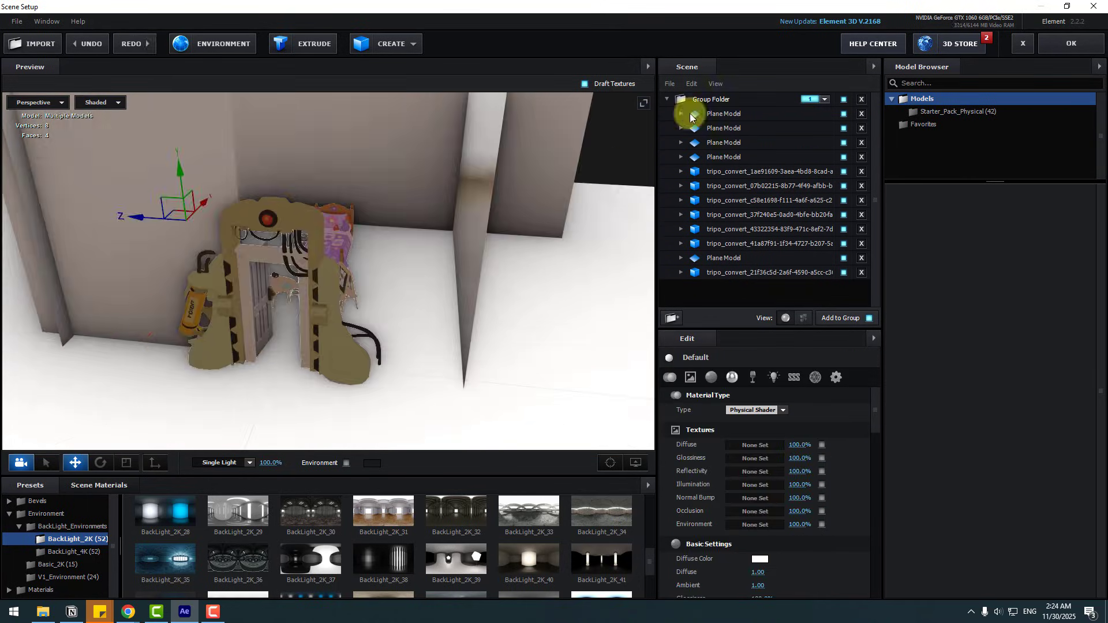
click(725, 167)
drag(487, 183, 286, 203)
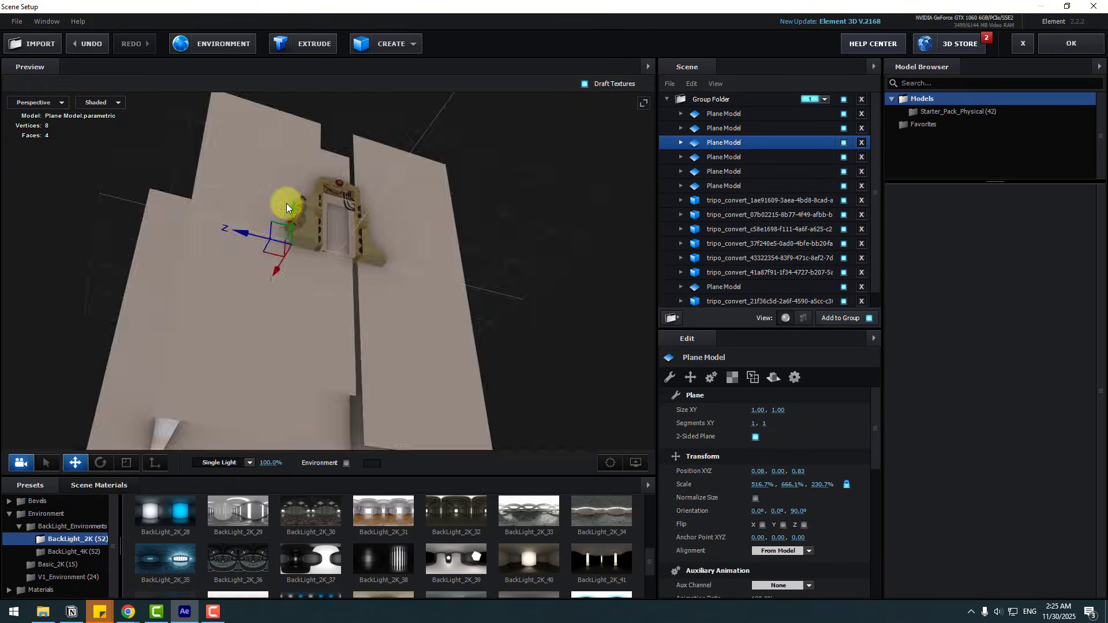
scroll(327, 235, up, 3)
drag(326, 235, 170, 126)
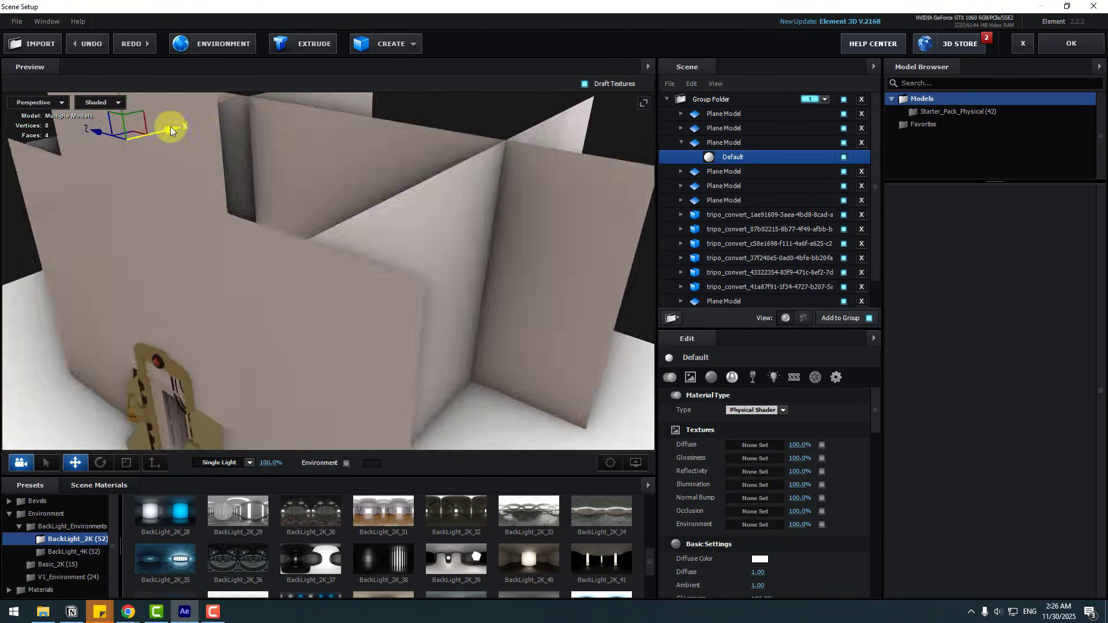
Step: Set the floor plane's Reflect Mode to Mirror Surface
click(724, 287)
click(779, 410)
click(793, 437)
drag(650, 416, 358, 271)
Step: Apply the Lined pattern material to the wall planes and a Rubber, Plastic material to the floor plane
click(69, 515)
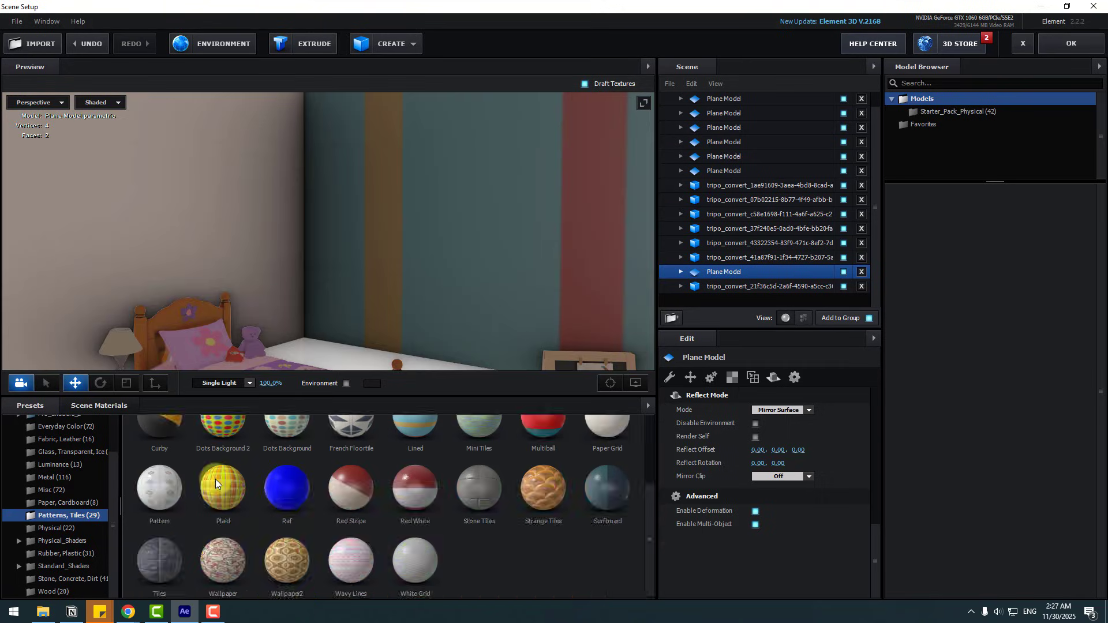
drag(216, 479, 126, 269)
scroll(125, 269, down, 5)
click(69, 553)
drag(346, 243, 303, 237)
Step: Set the wall plane's UV Repeat to 1.00, 10.00, and select the tripo_convert_c58e1698 model for rotation
click(723, 171)
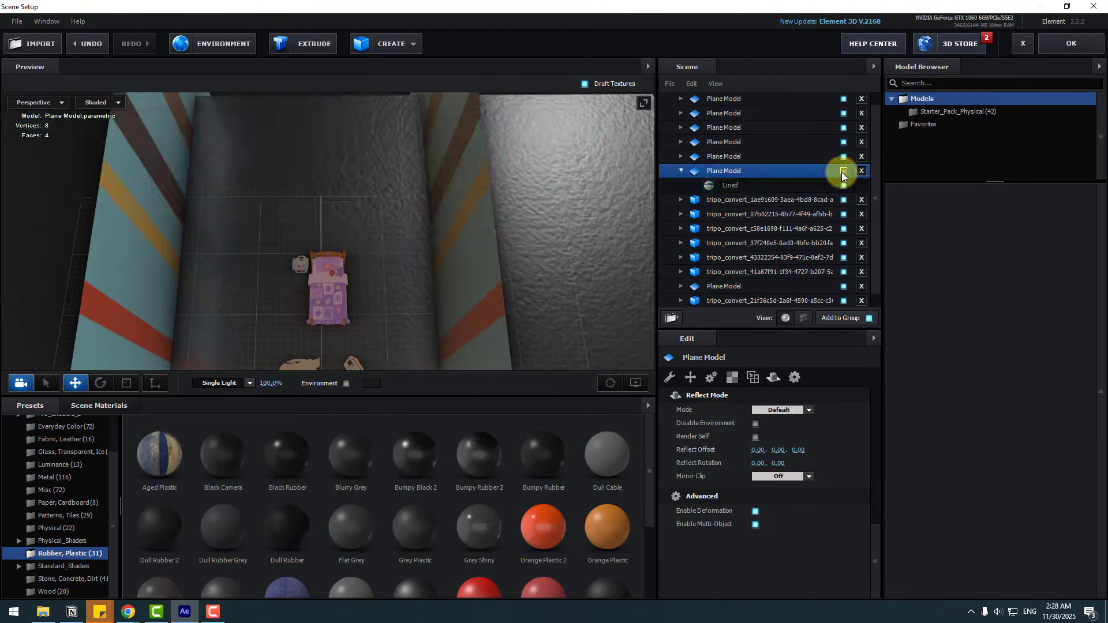
scroll(767, 462, up, 5)
click(680, 171)
scroll(421, 262, up, 5)
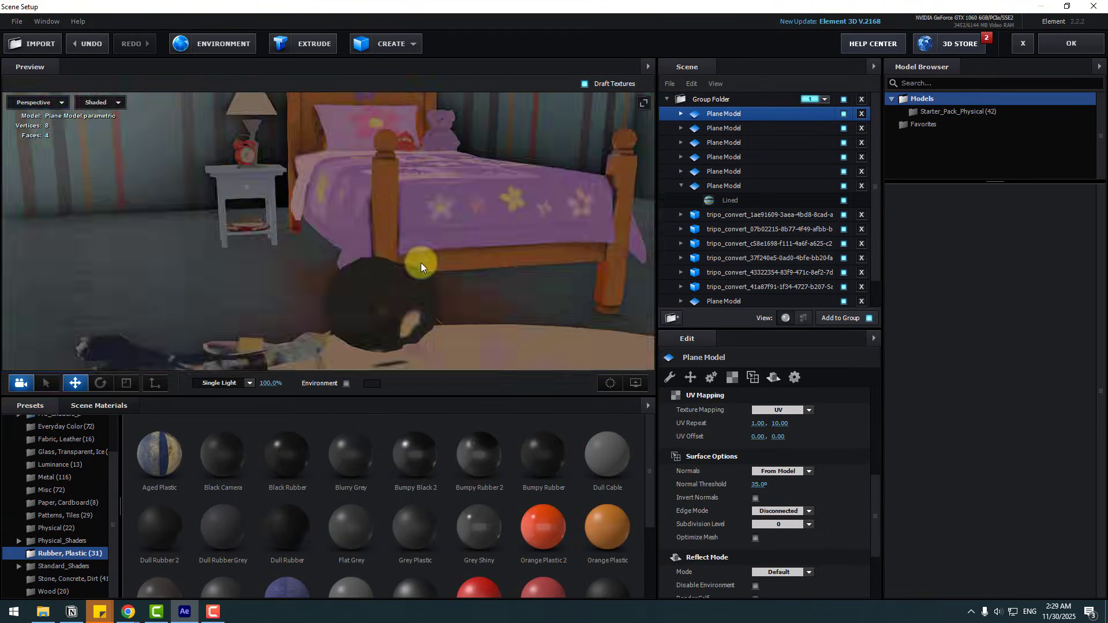
click(767, 243)
key(e)
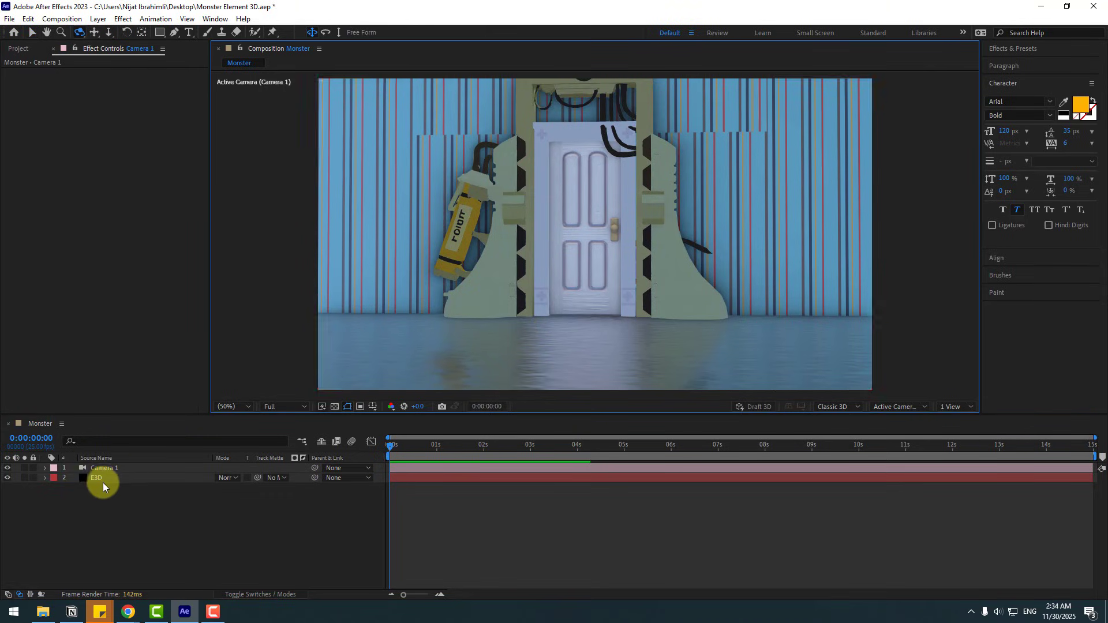
Step: Swing the door open on the E3D layer with a Group 1 Channel 1 Y rotation of 113°, and orbit the camera into the bedroom
key(v)
click(103, 479)
click(18, 200)
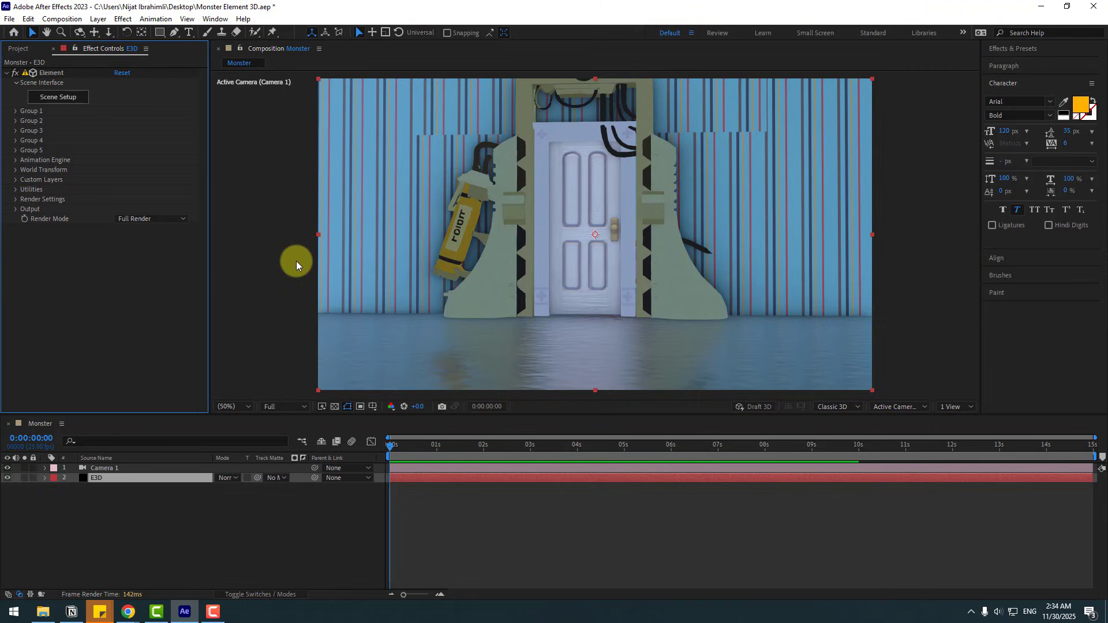
click(16, 111)
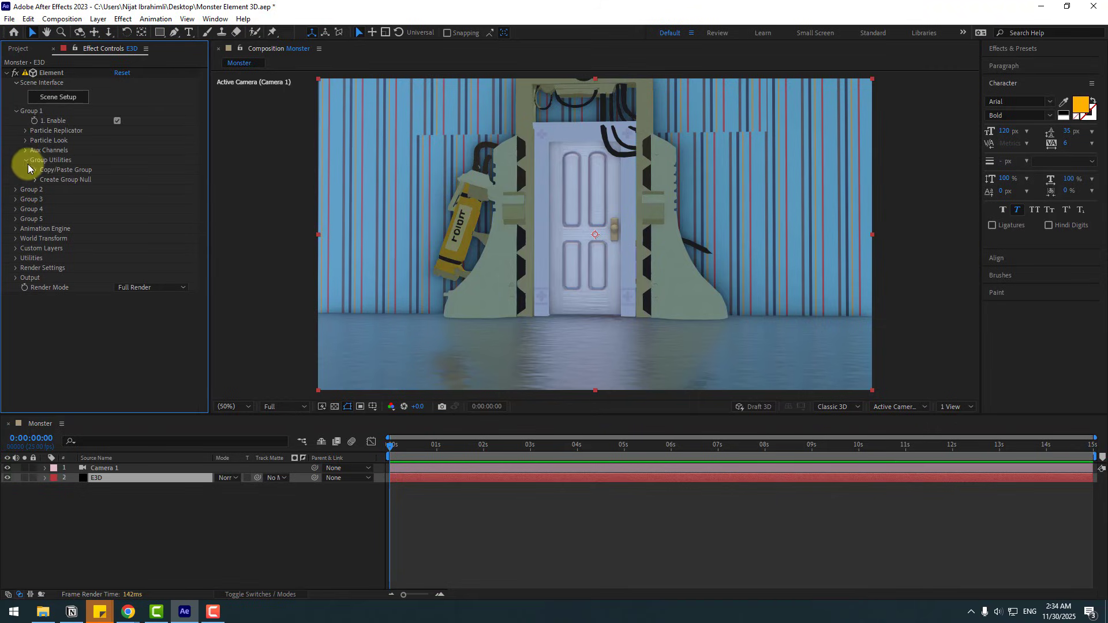
click(26, 150)
click(36, 160)
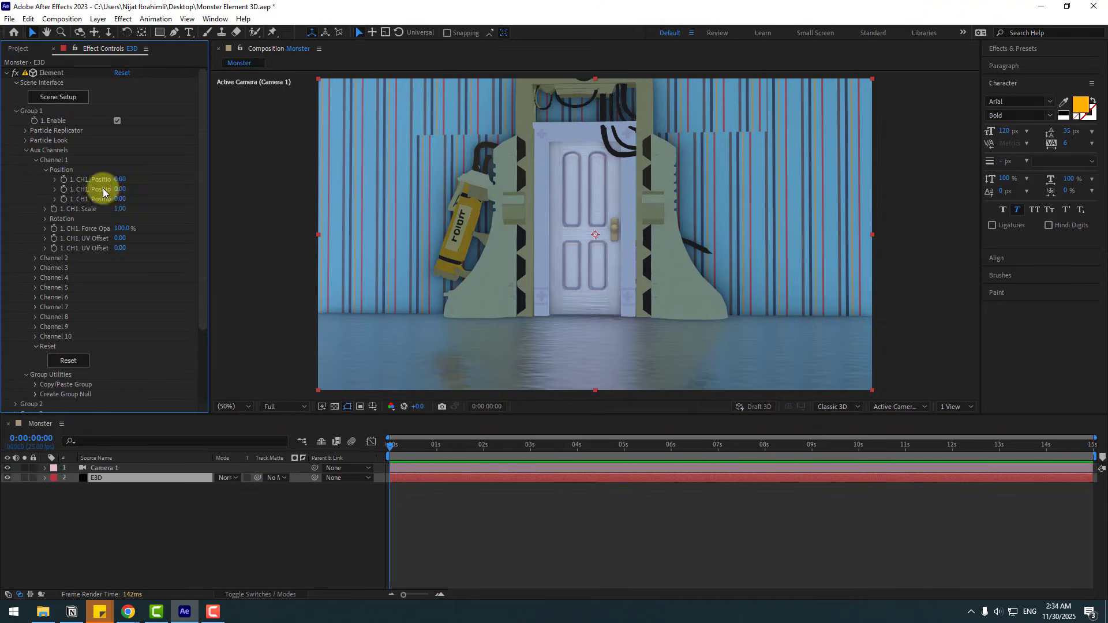
click(44, 219)
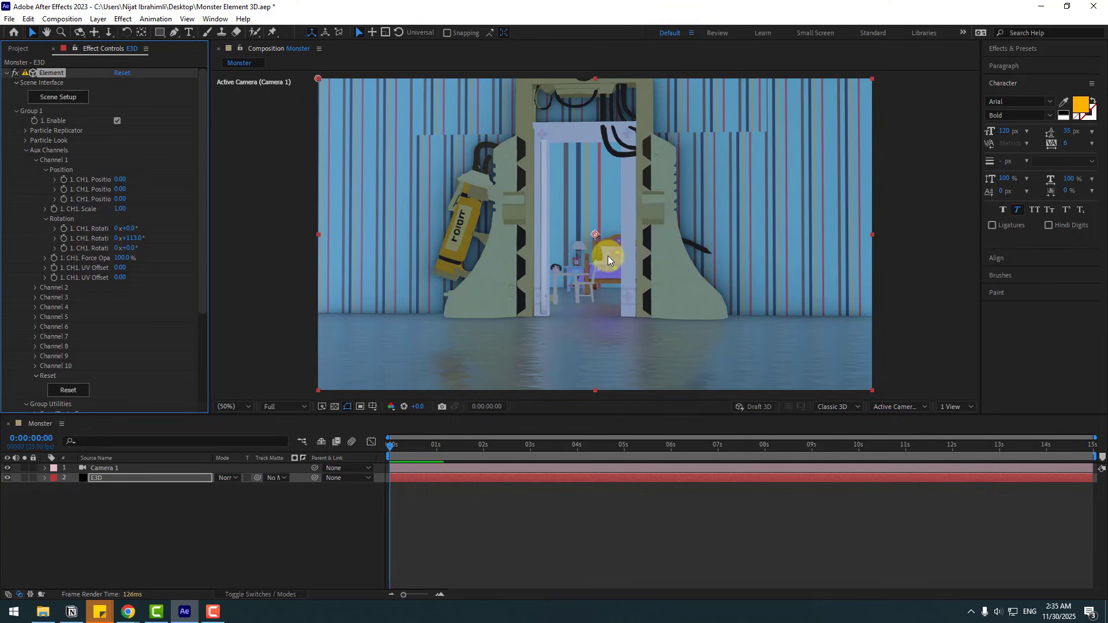
drag(607, 261, 389, 188)
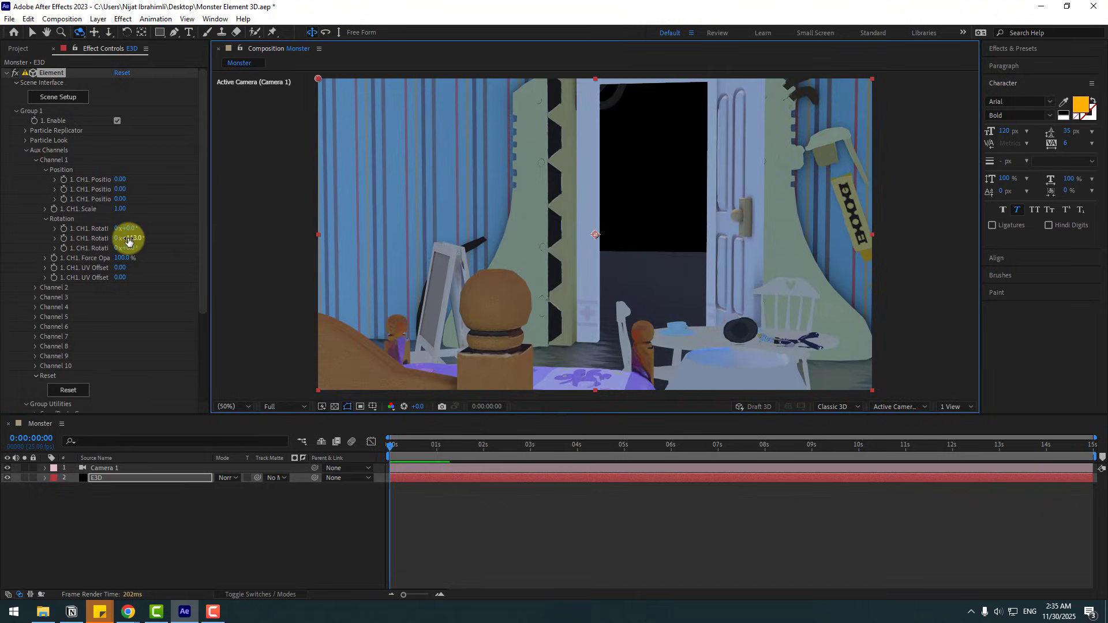